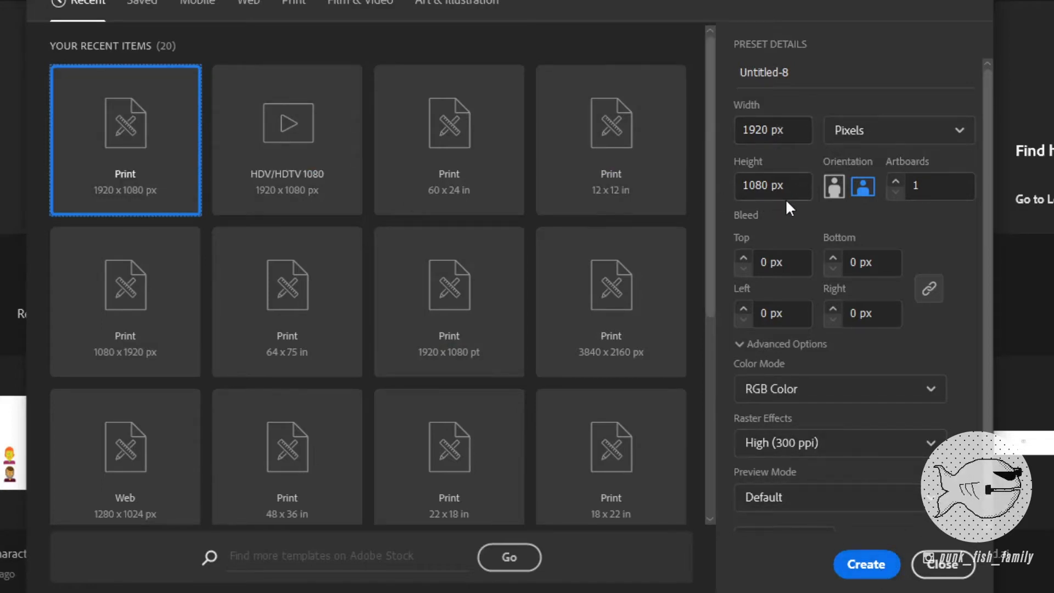
Create a landscape 1920 x 1080 px RGB document at 300 ppi with one artboard and show the grid.
left_click(865, 564)
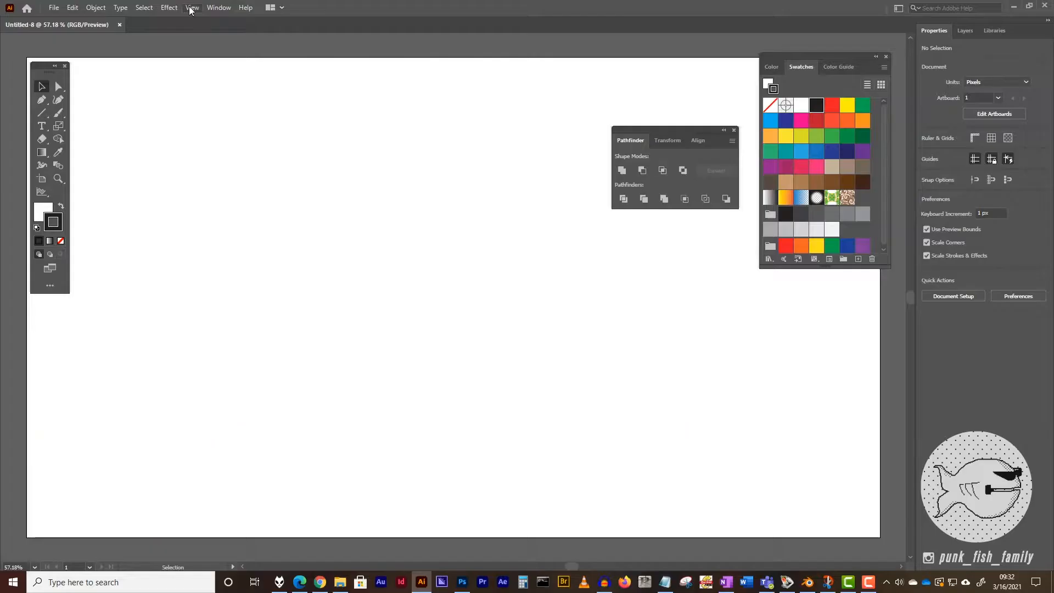
left_click(191, 8)
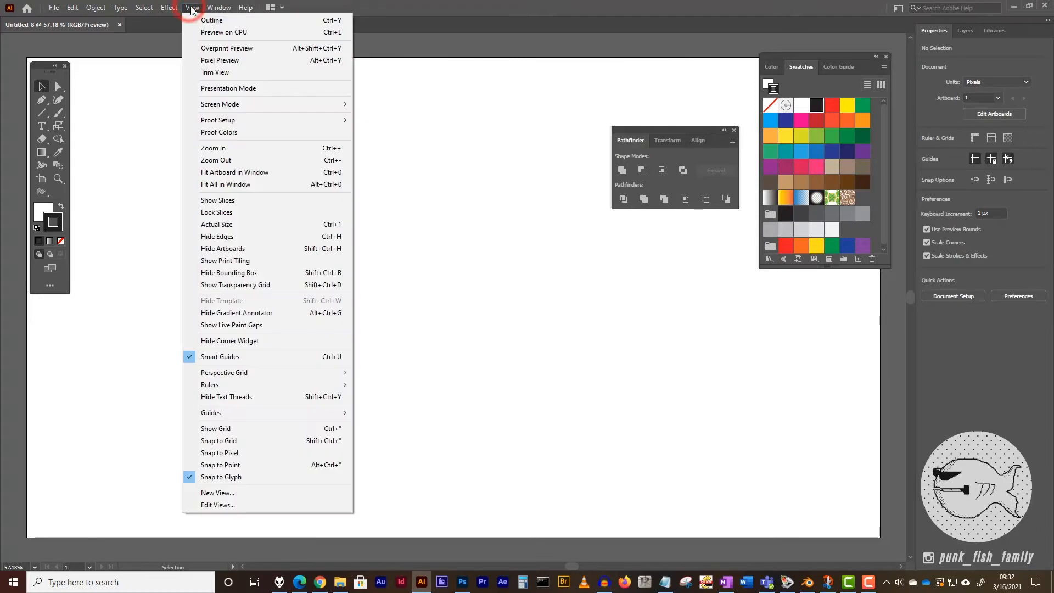
left_click(245, 430)
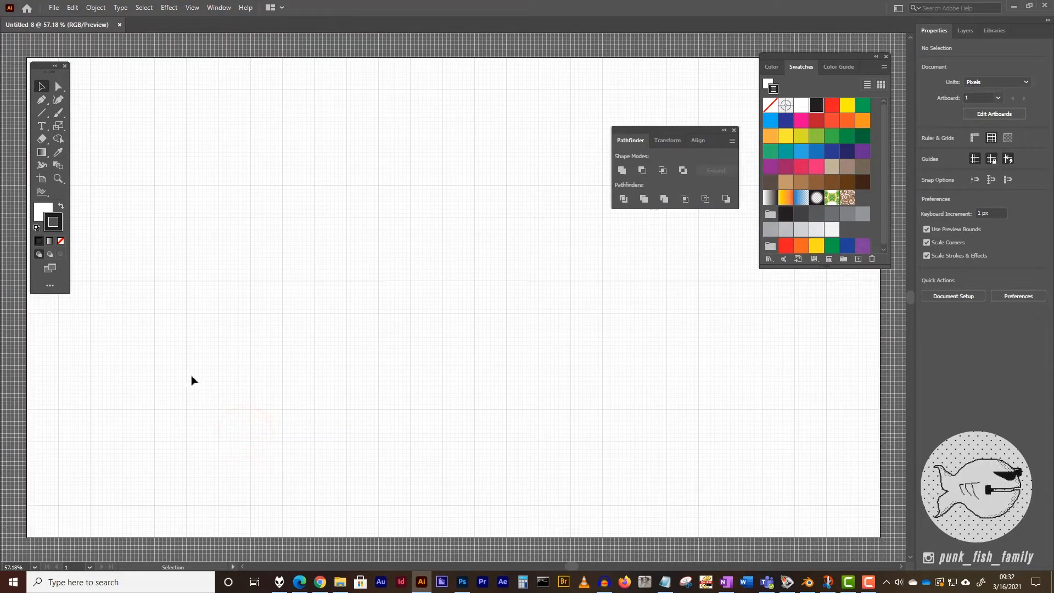
Draw a rectangle 72 px wide and 126 px high with its corner on a gridline intersection.
left_click(60, 179)
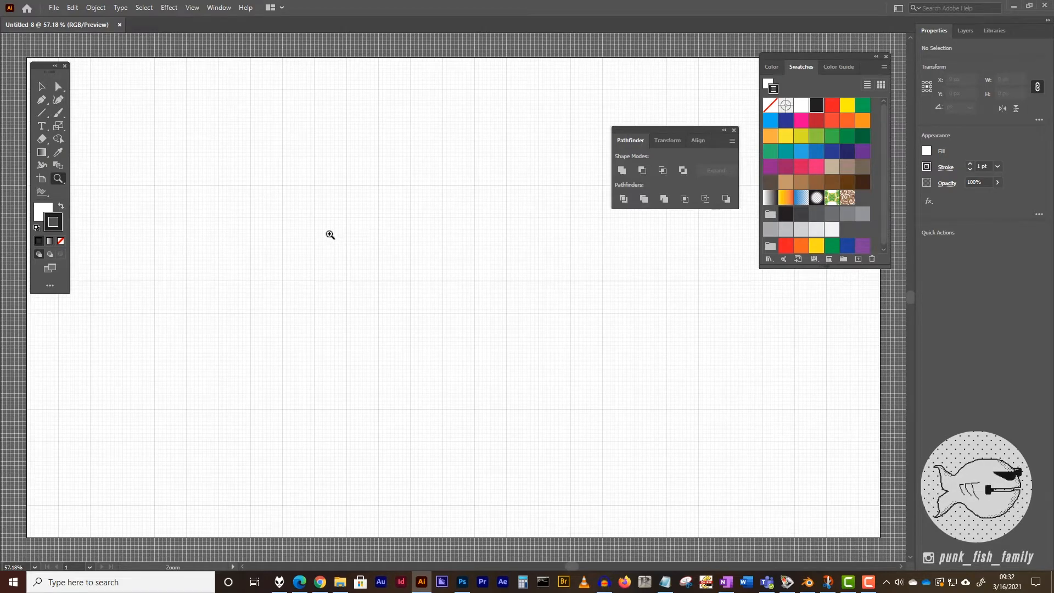
left_click(330, 235)
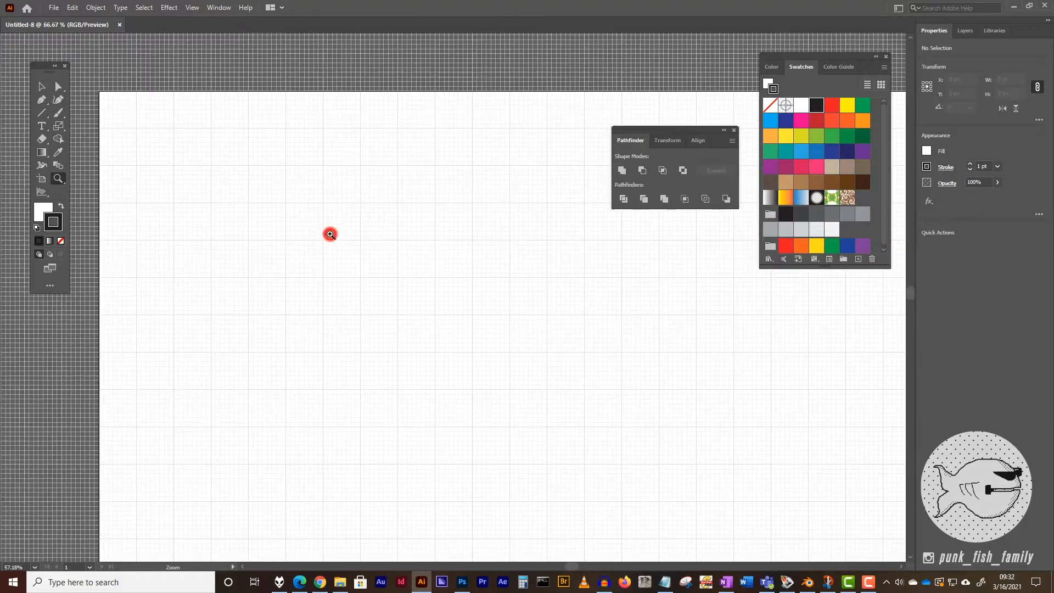
left_click(393, 255)
left_click(413, 263)
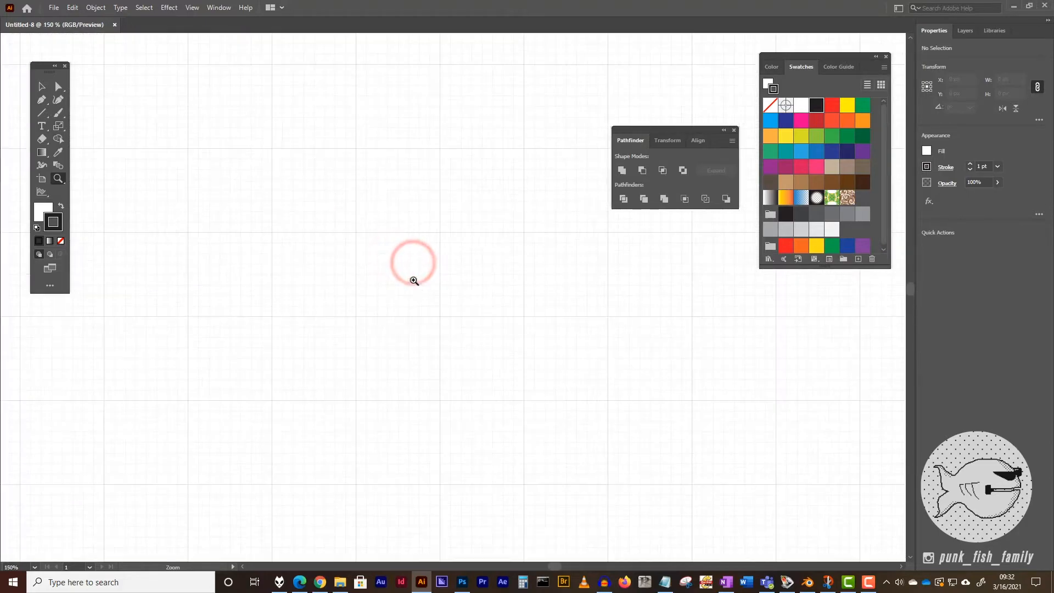
left_click(413, 281)
key("space")
left_click_drag(471, 276, 370, 284)
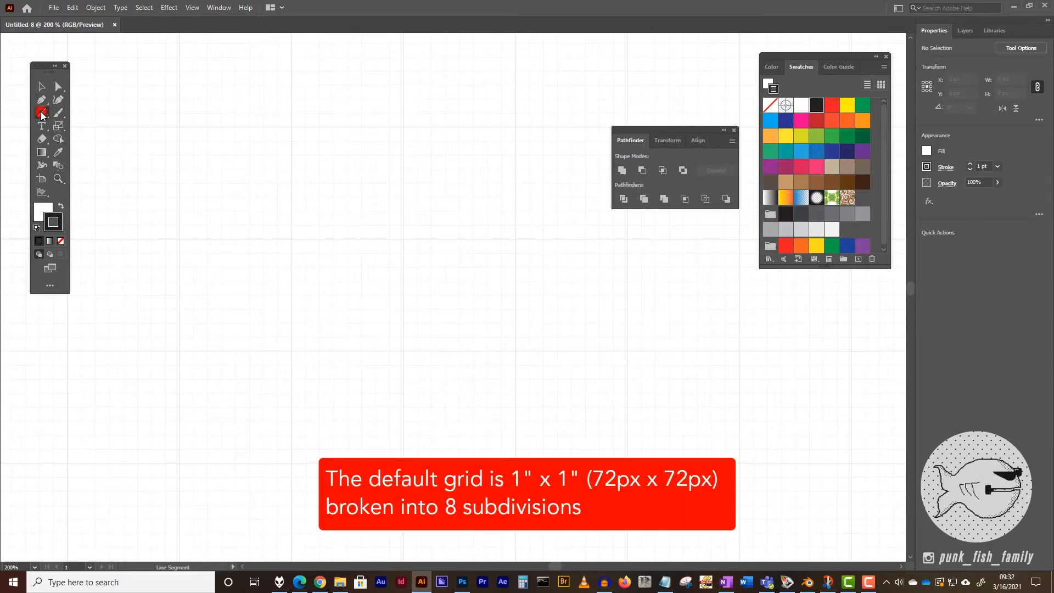
left_click(42, 113)
left_click(96, 111)
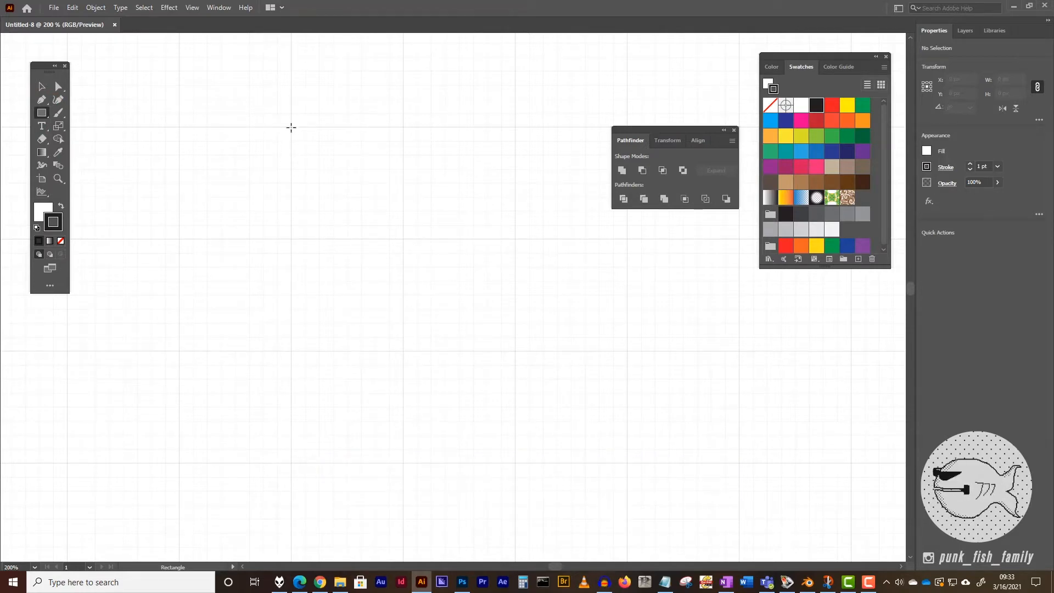
left_click(291, 127)
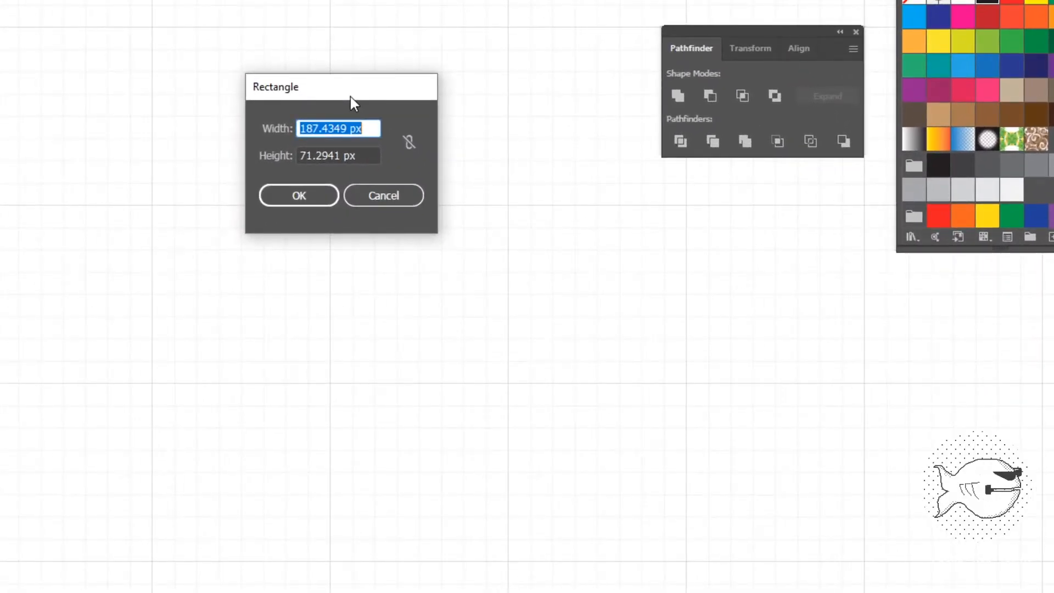
type("72")
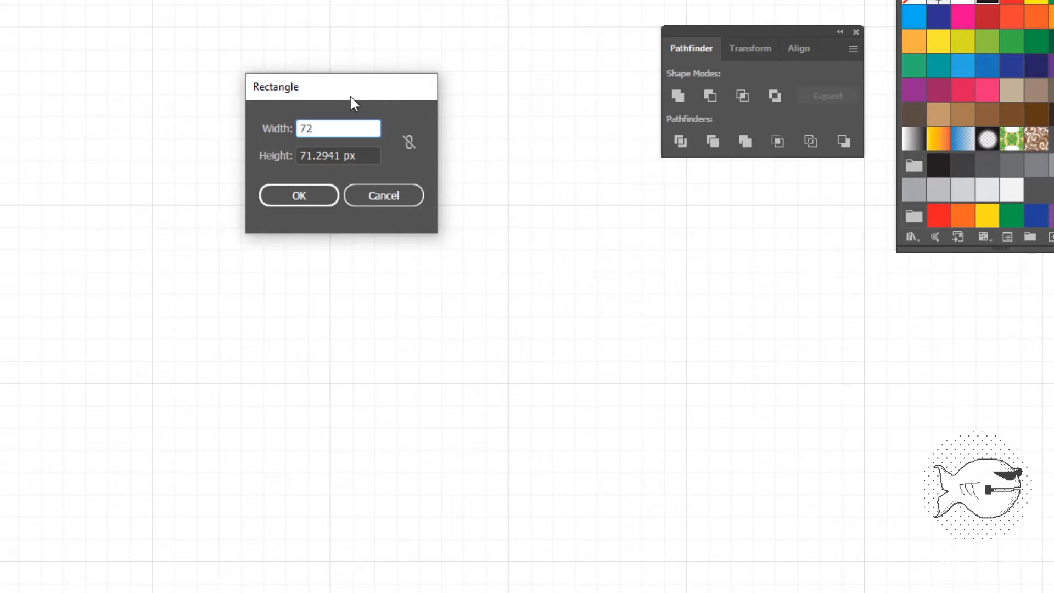
key("Tab")
type("1")
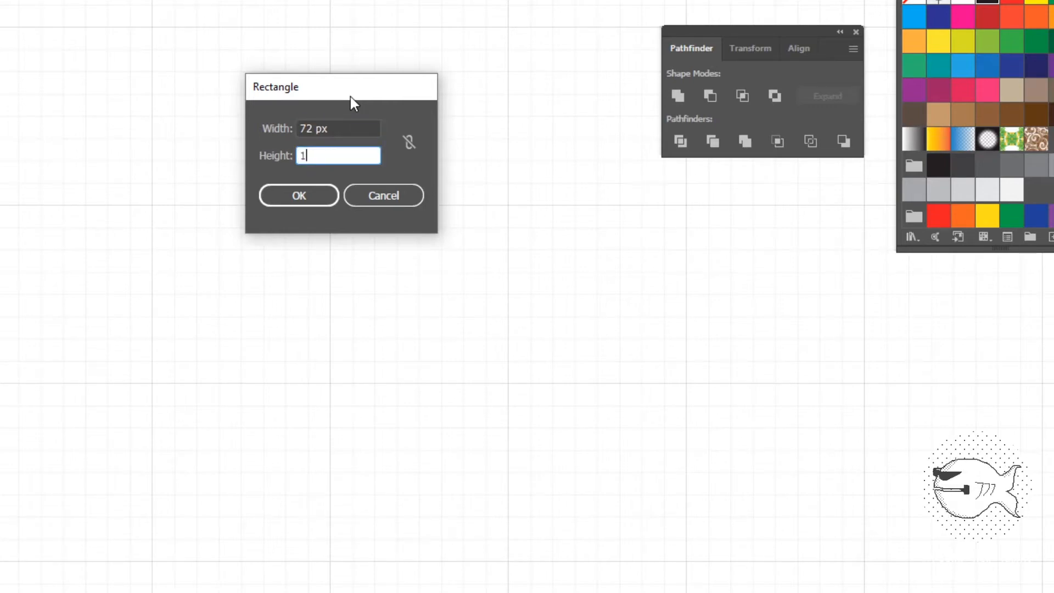
type("26")
key("Tab")
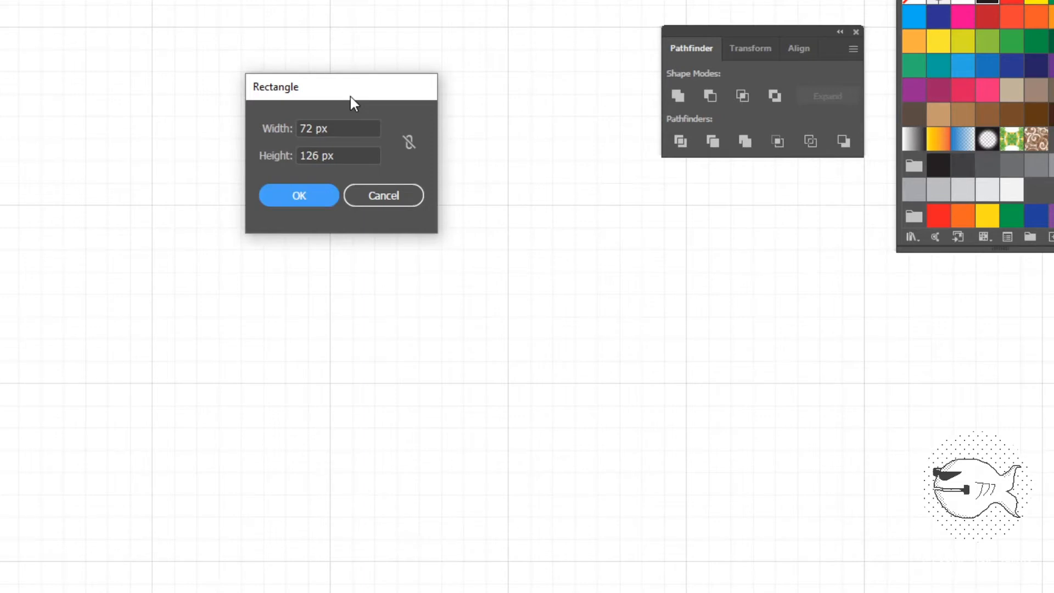
left_click(314, 192)
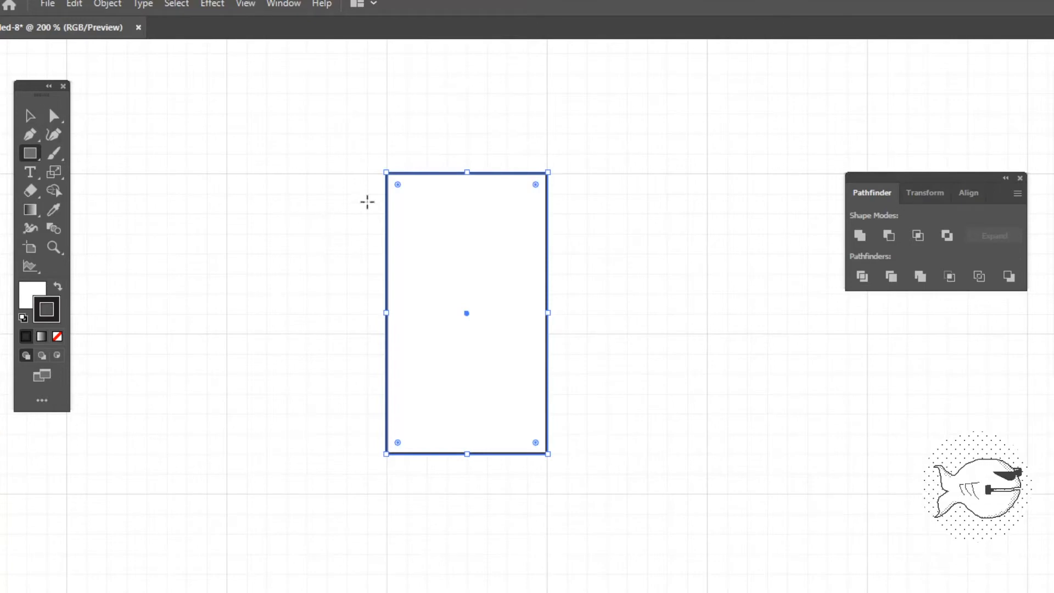
Round all four corners of the rectangle to the maximum 36 px radius to form a capsule.
left_click(494, 289)
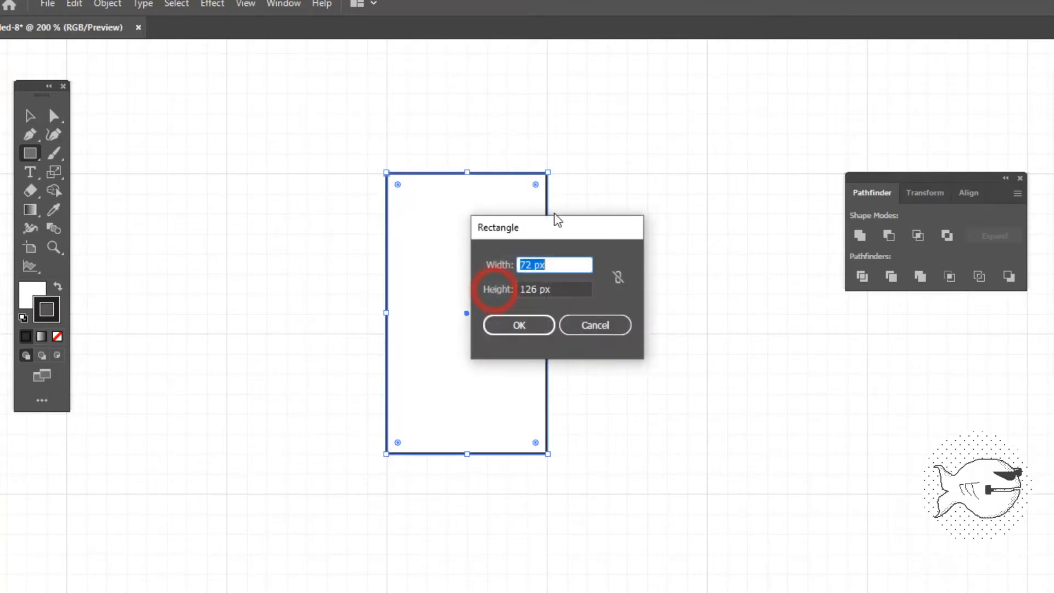
left_click(593, 325)
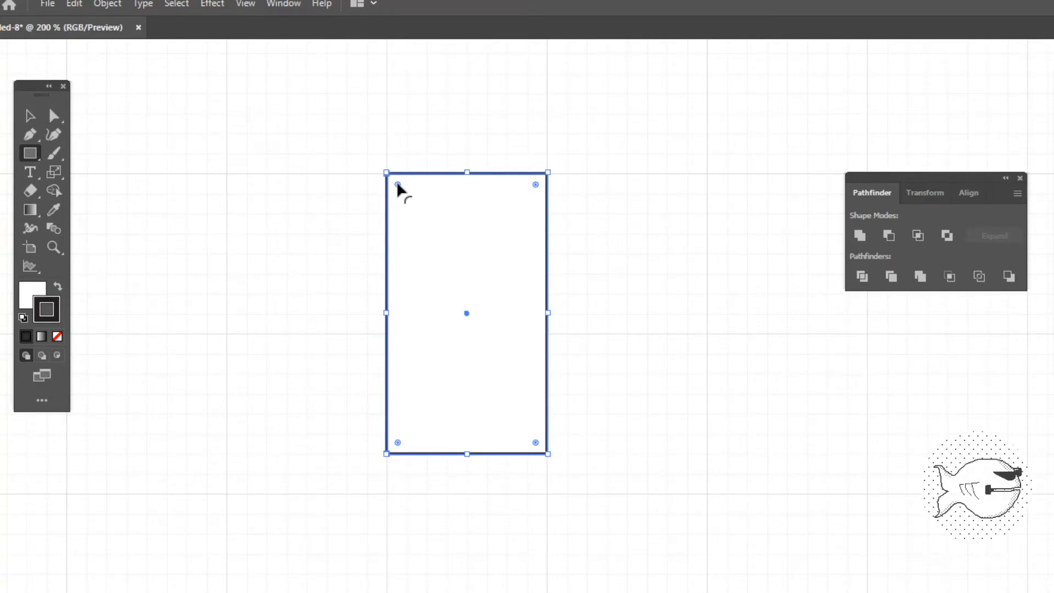
left_click_drag(397, 185, 490, 303)
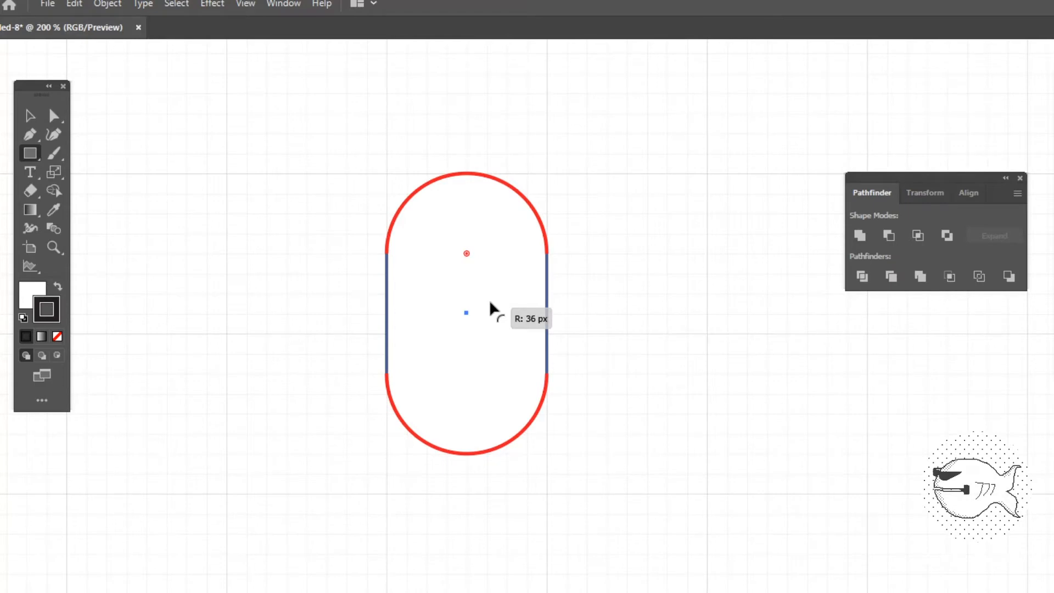
left_click_drag(490, 302, 490, 303)
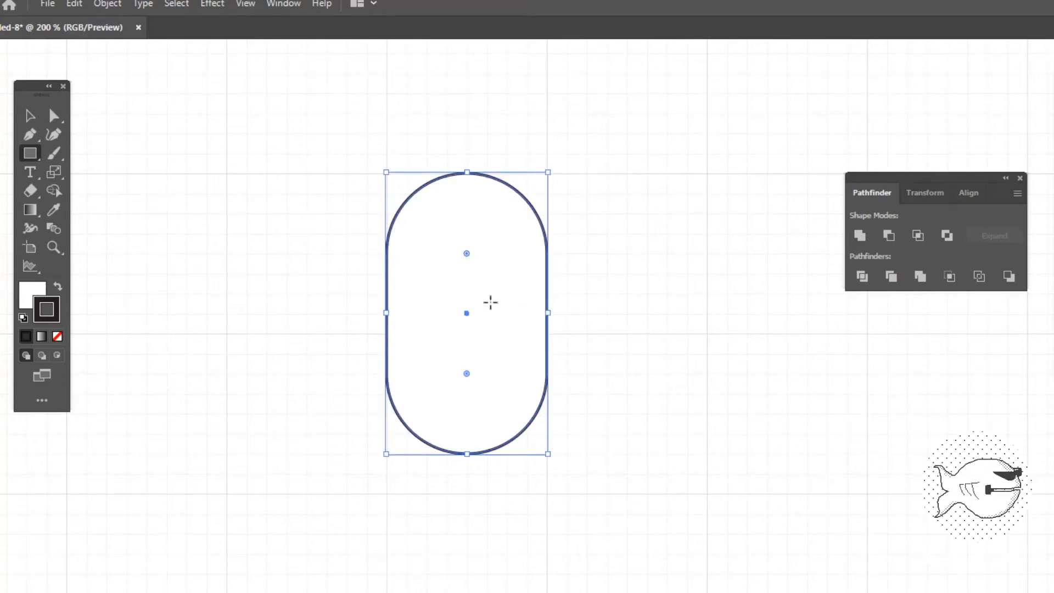
Draw a 100 x 100 px circle over the upper part of the rounded rectangle.
left_click_drag(30, 154, 29, 153)
left_click_drag(108, 159, 112, 177)
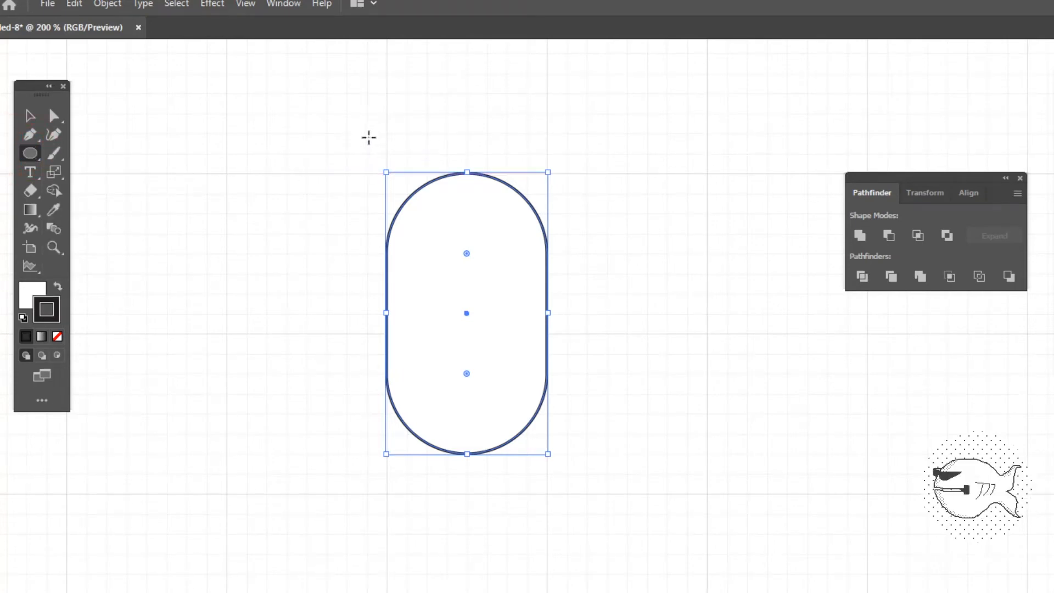
left_click(367, 138)
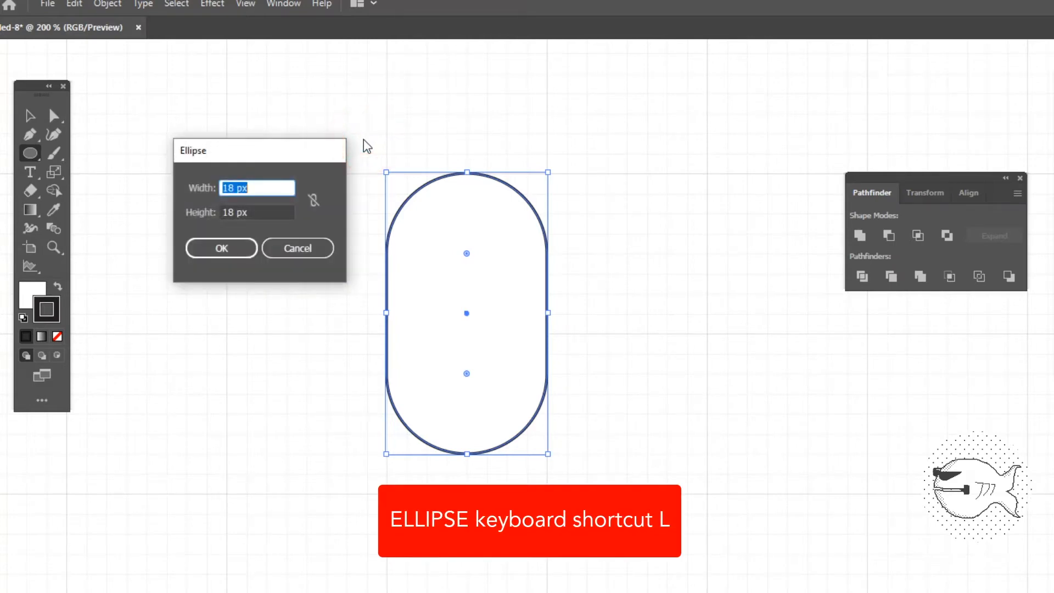
type("100")
key("Tab")
type("1")
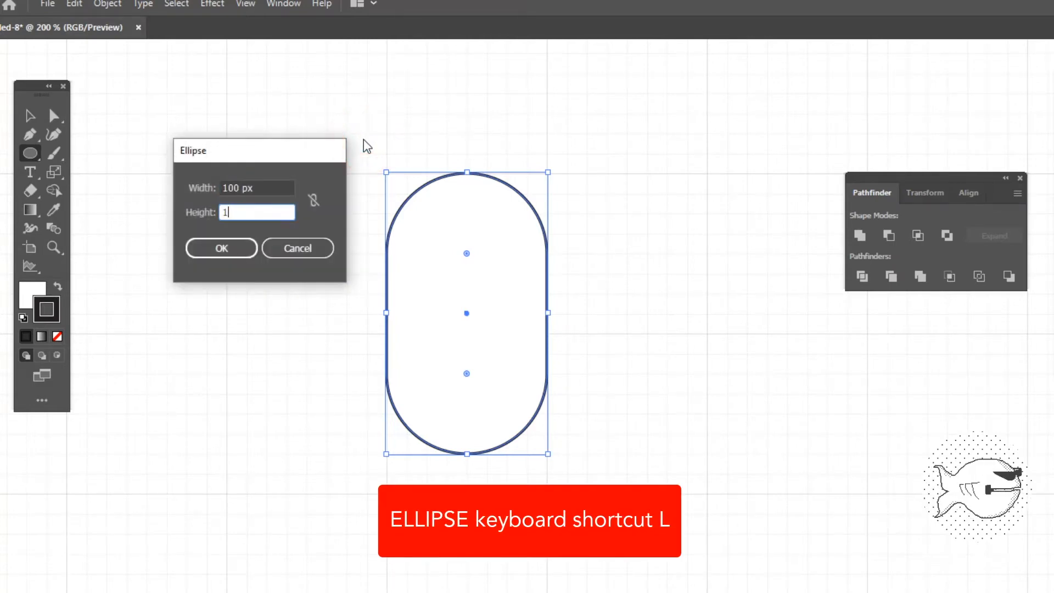
type("00")
key("Return")
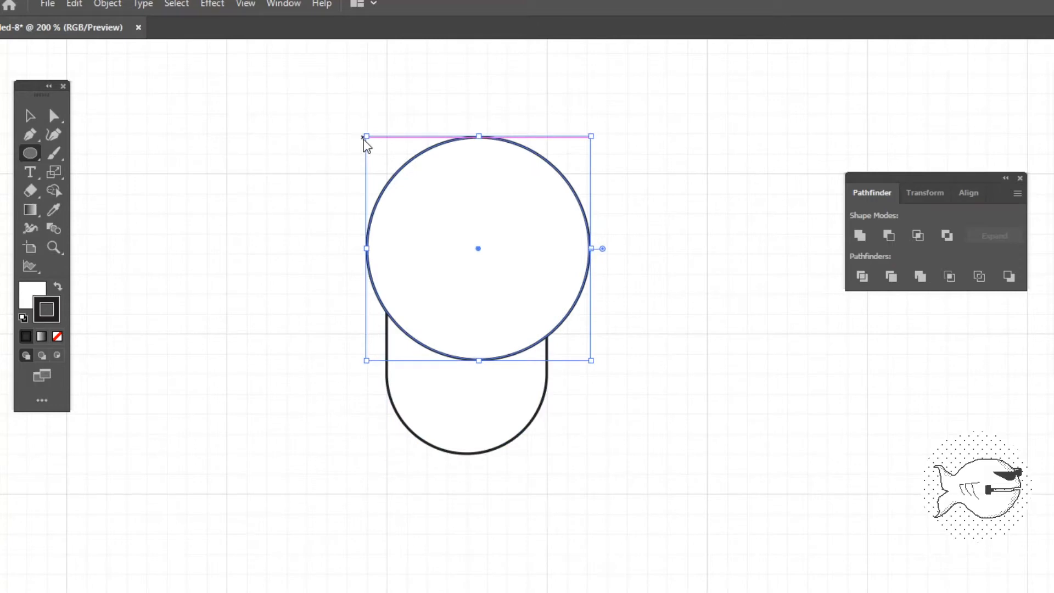
Send the 100 px circle to the back, behind the rounded rectangle, and deselect it.
left_click(31, 115)
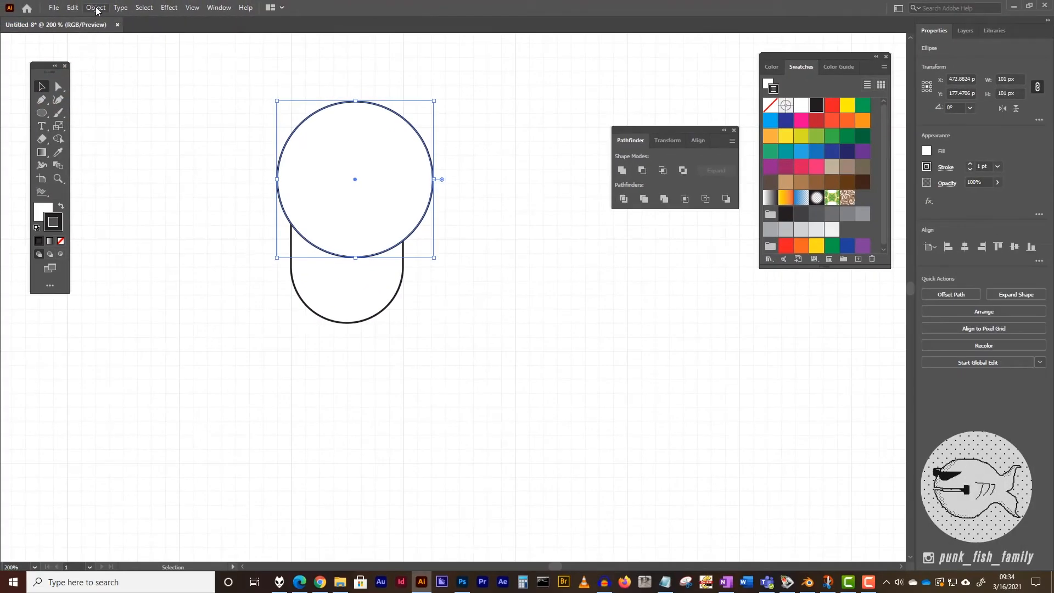
left_click(96, 8)
mouse_move(117, 33)
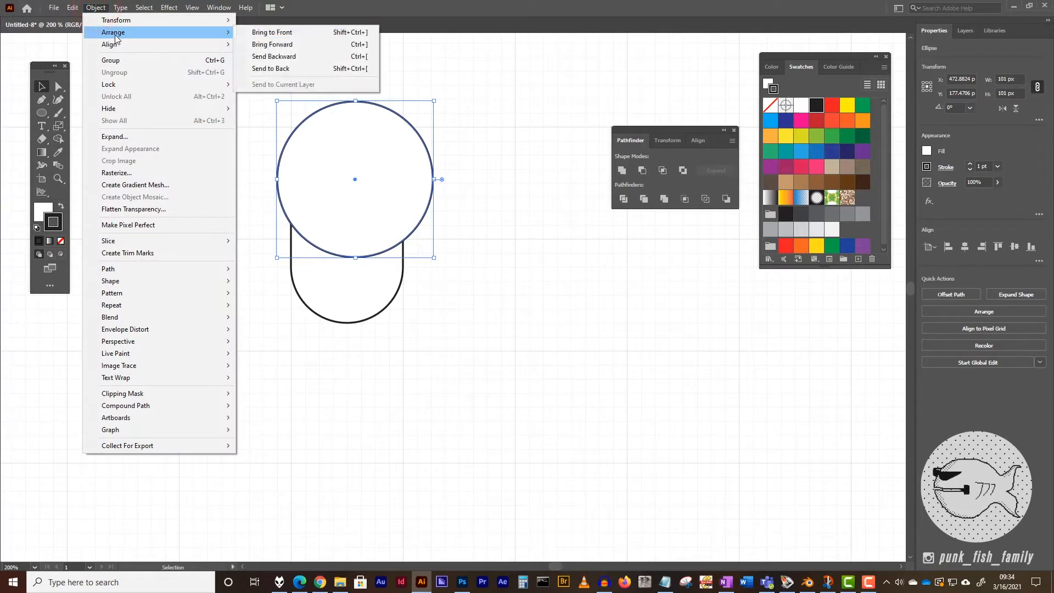
left_click(272, 68)
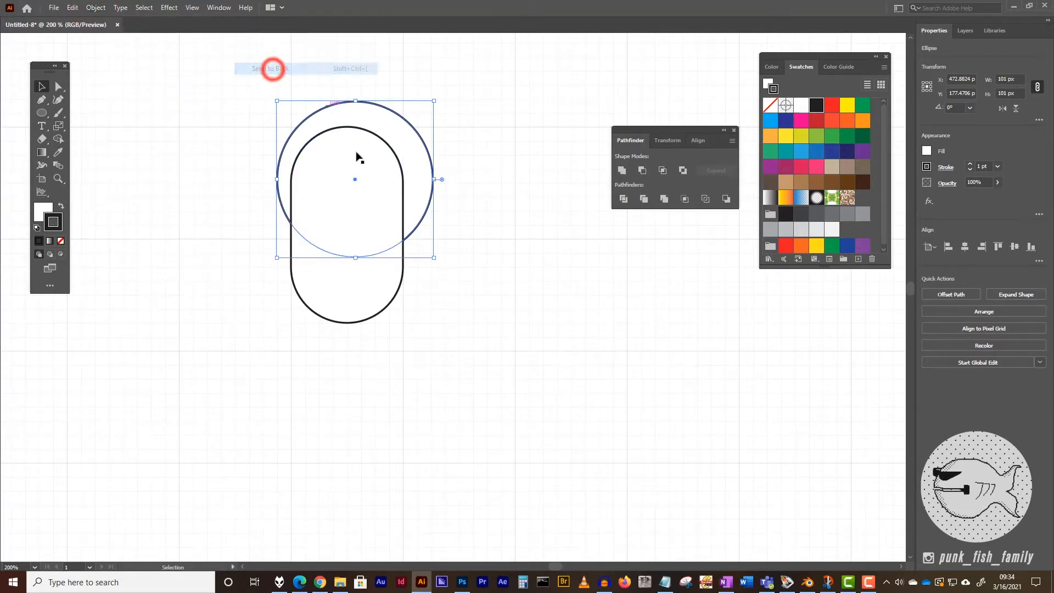
left_click(421, 84)
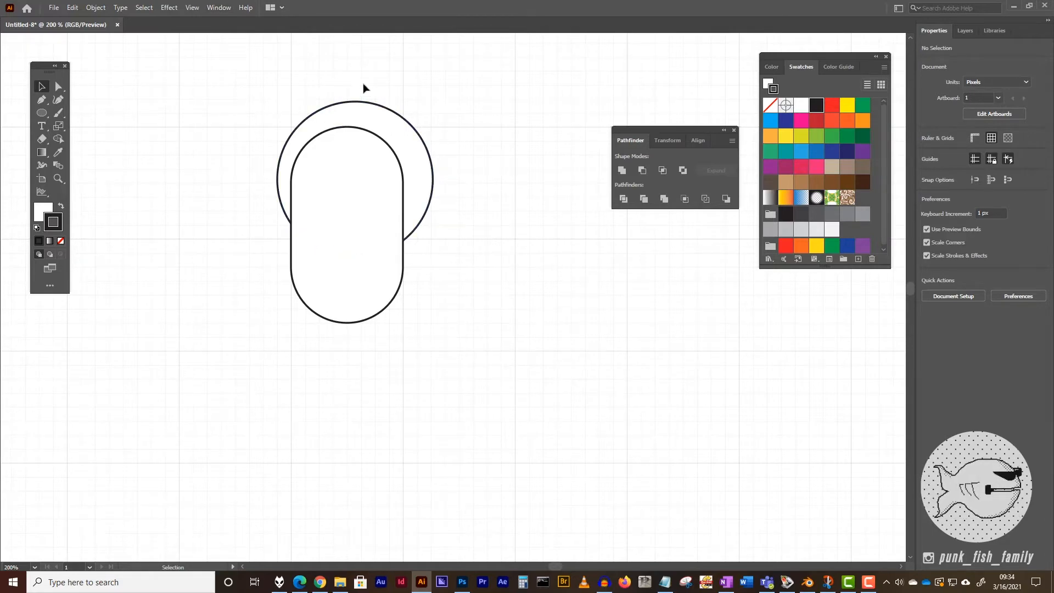
Select the circle and the rounded rectangle together and align their centers horizontally.
left_click_drag(315, 81, 364, 166)
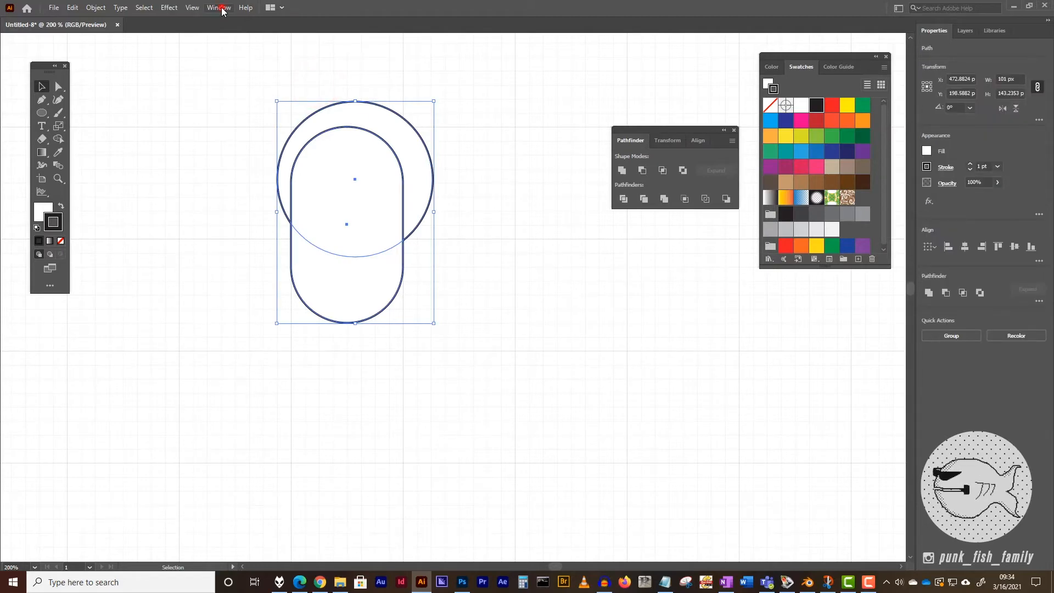
left_click(222, 10)
left_click(283, 131)
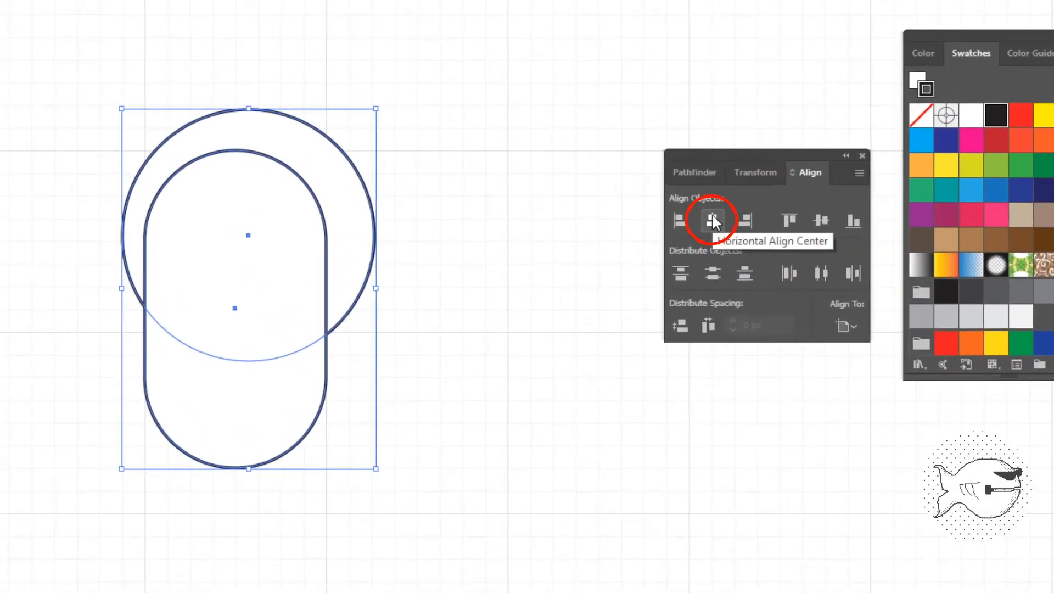
left_click(712, 221)
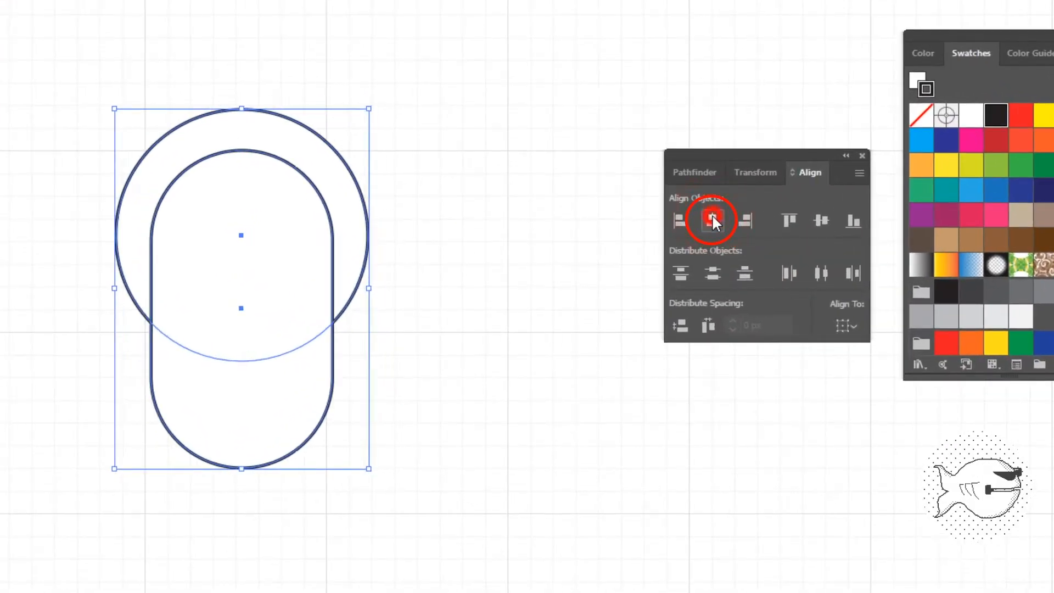
Move the rounded rectangle slightly upward in front of the circle, keeping it horizontally centered, and deselect it.
left_click(453, 118)
left_click(275, 176)
left_click_drag(275, 207, 273, 203)
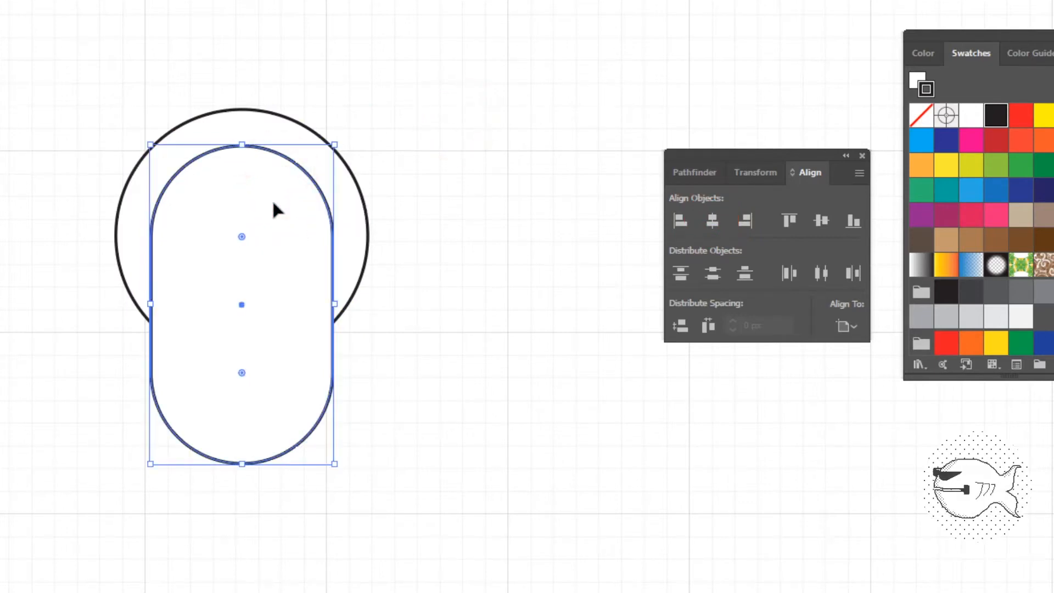
left_click(403, 159)
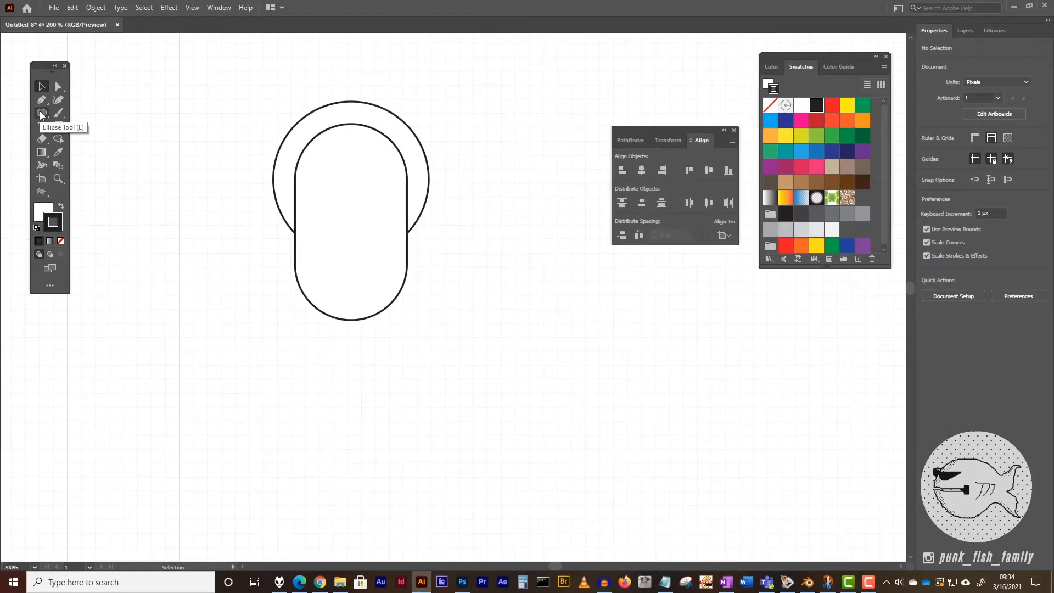
Draw an 82 x 82 px circle beside the upper side of the large circle.
left_click(42, 114)
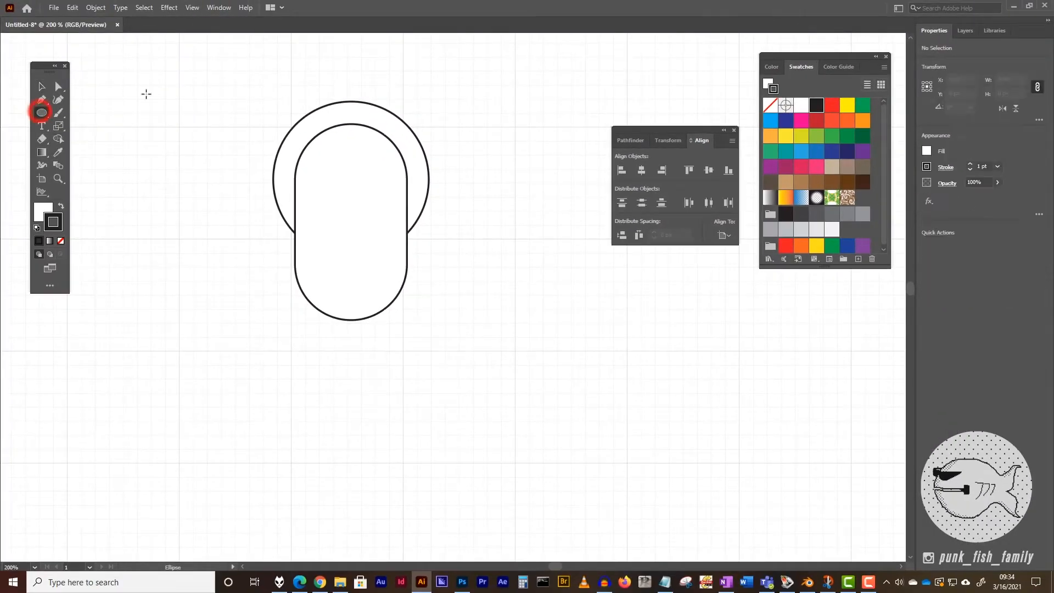
left_click(450, 86)
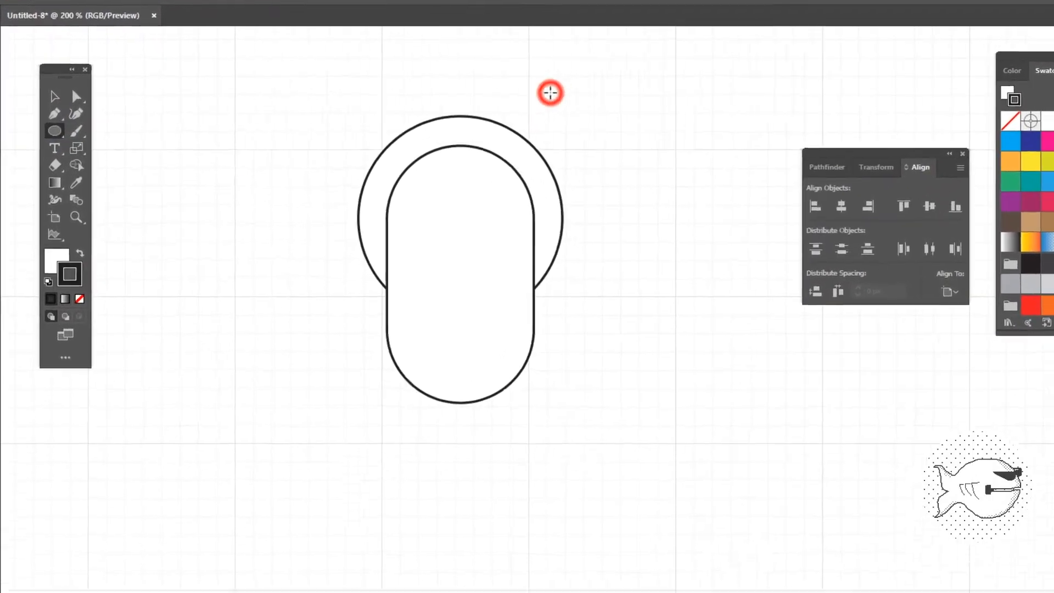
type("82")
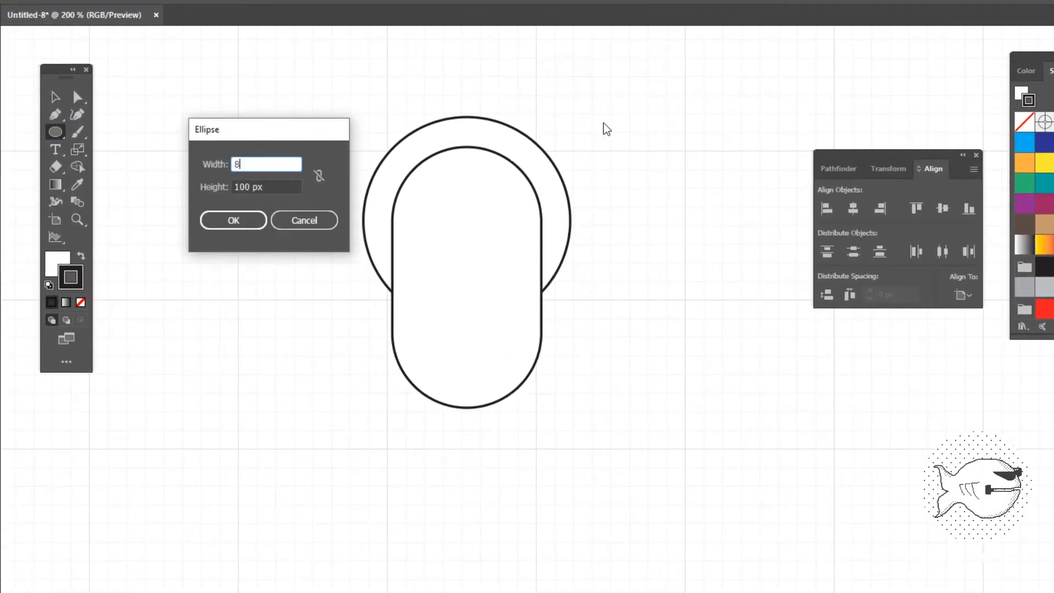
key("Tab")
type("82")
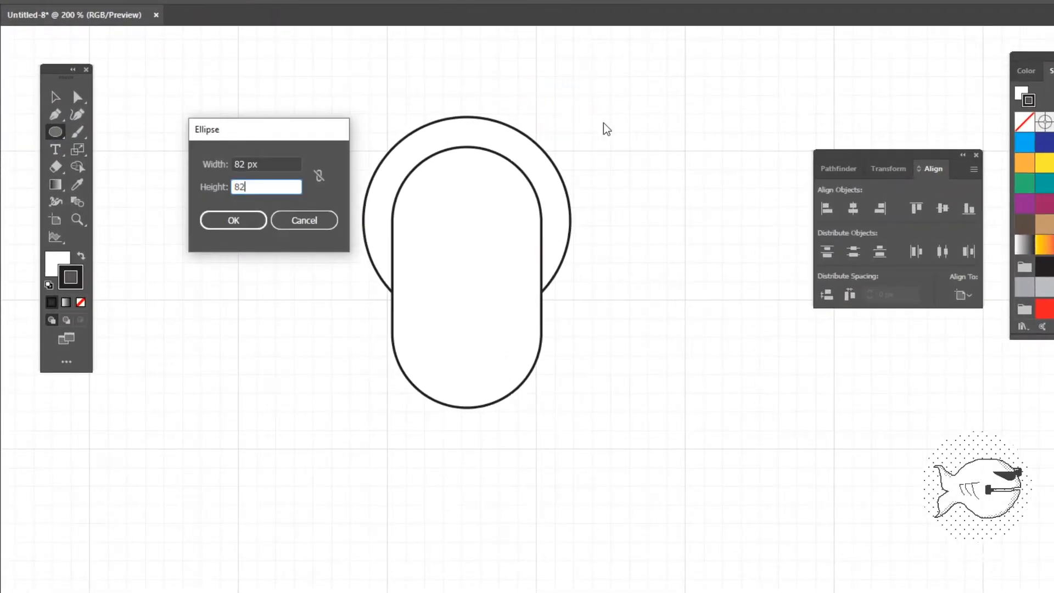
key("Return")
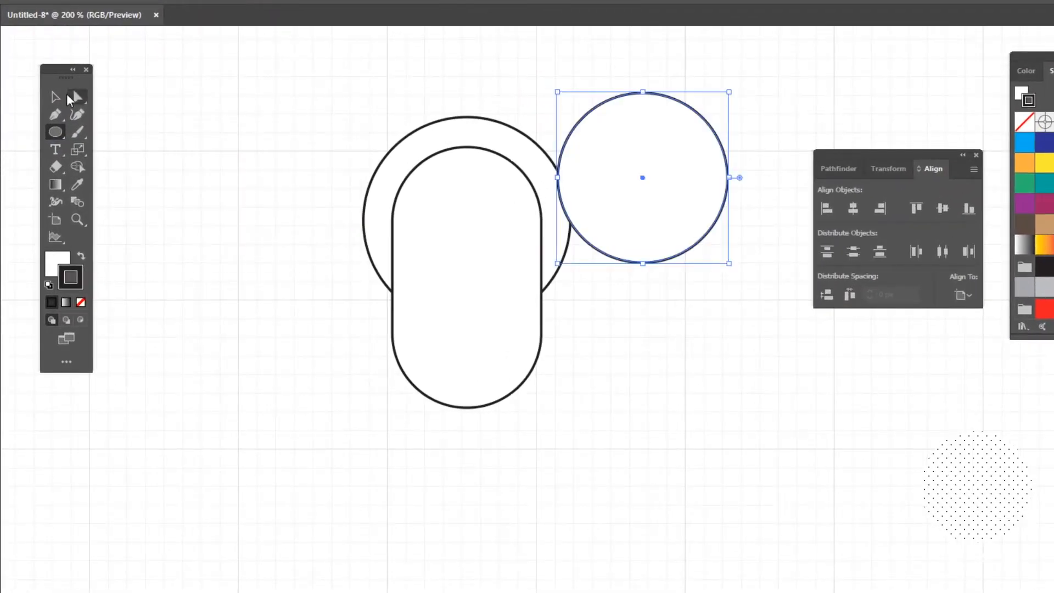
Move the 82 px circle over the upper part of the large circle and rounded rectangle, slightly right of center, and deselect it.
left_click(55, 97)
left_click(637, 187)
left_click_drag(638, 187, 493, 147)
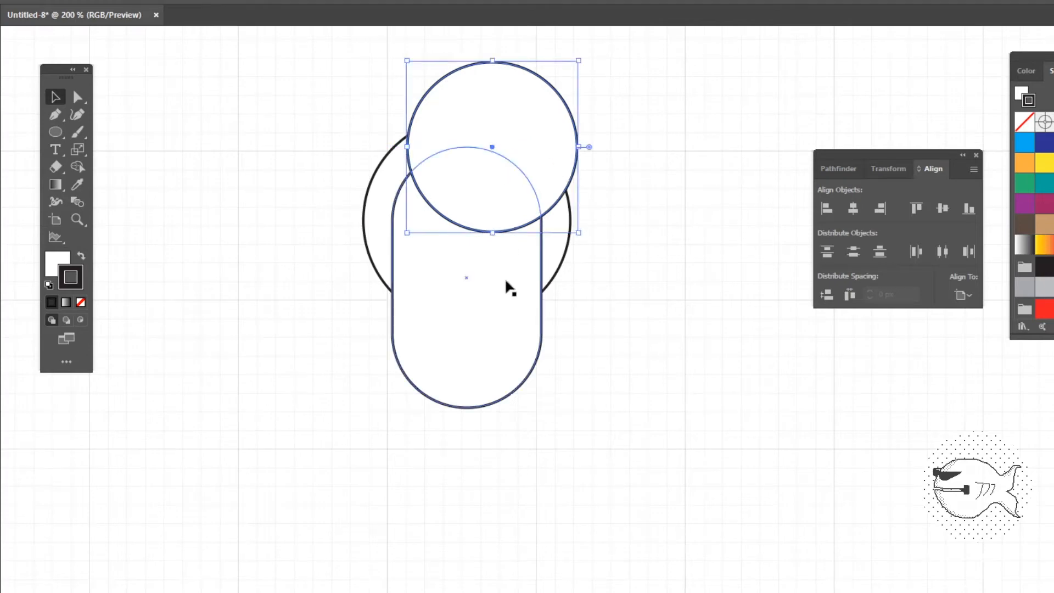
left_click(501, 280)
left_click(520, 130)
left_click(492, 146)
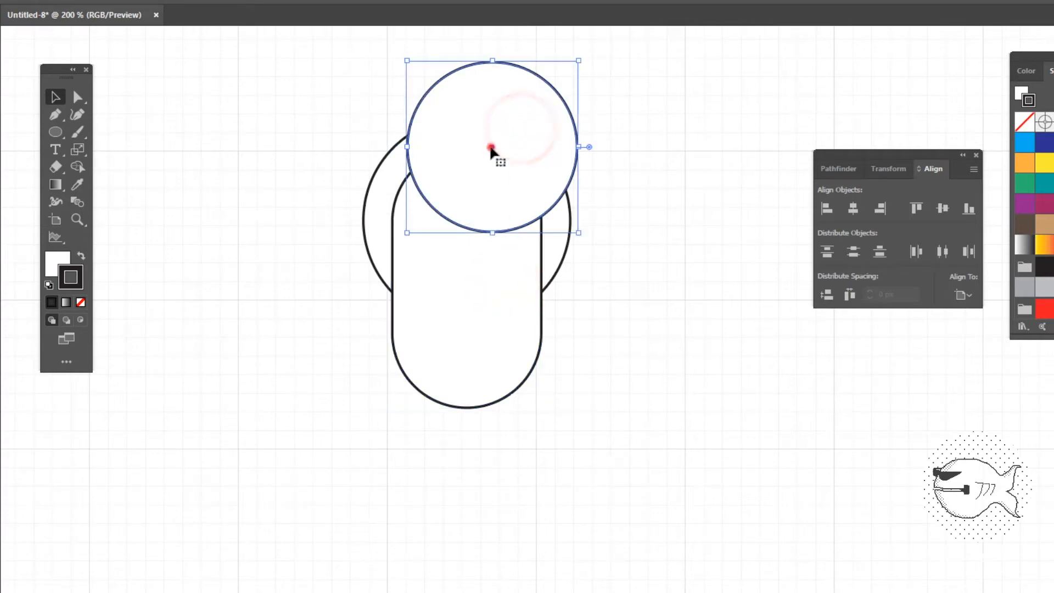
left_click(708, 187)
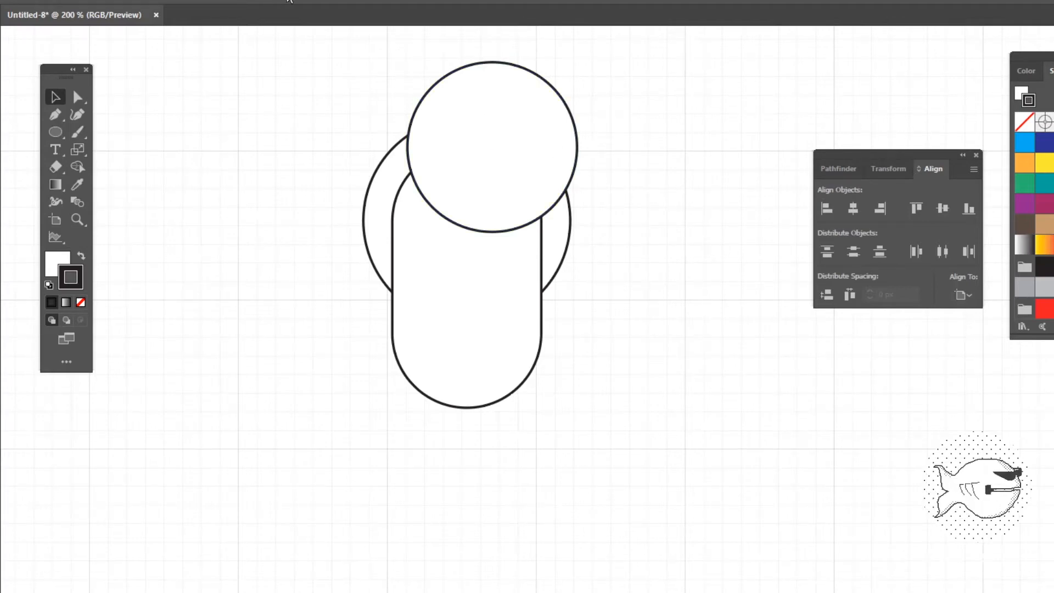
Bring up the Pathfinder options and place them closer to the artwork.
left_click(290, 1)
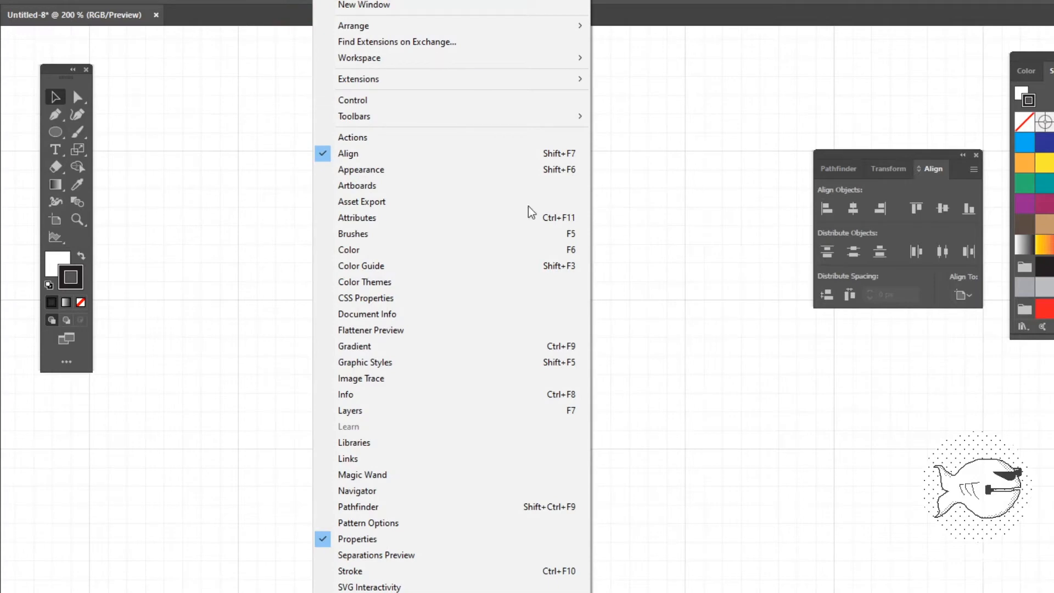
left_click(383, 506)
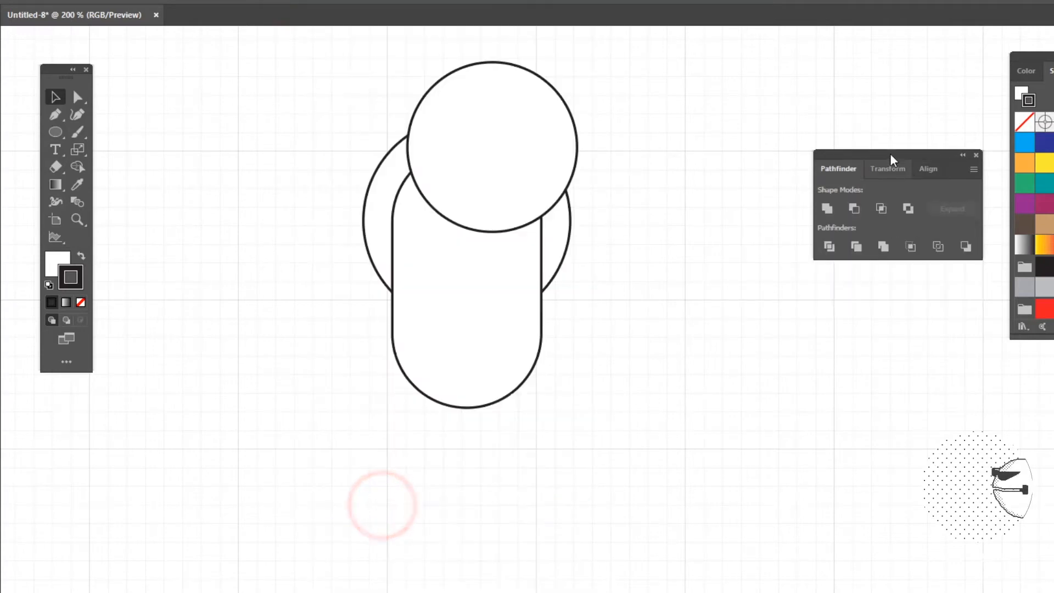
left_click_drag(893, 159, 736, 139)
Select both circles and the rounded rectangle together and split them along their overlaps with Pathfinder Divide.
left_click(464, 201)
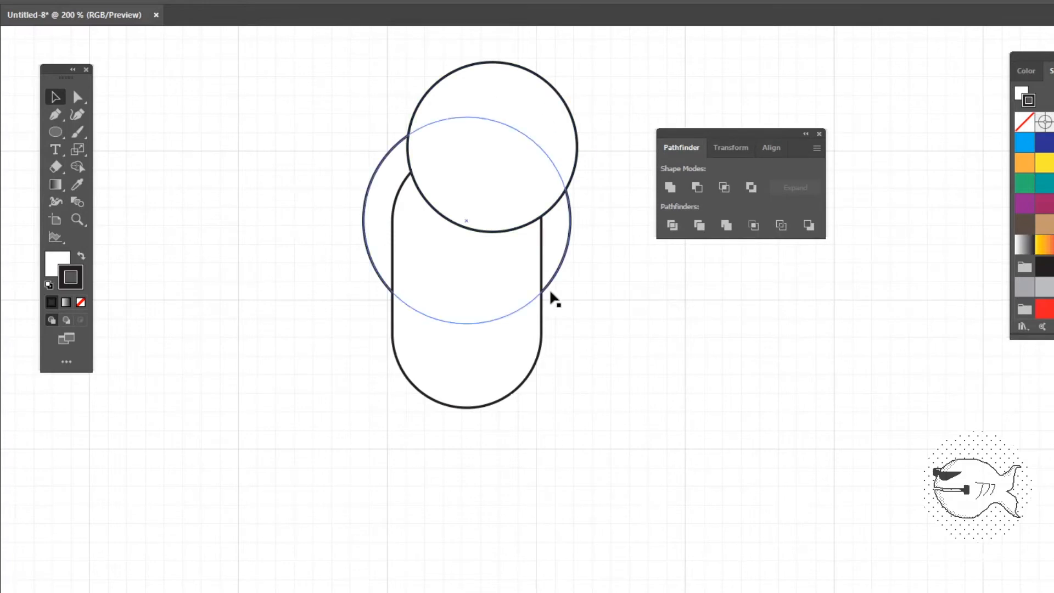
left_click(439, 372)
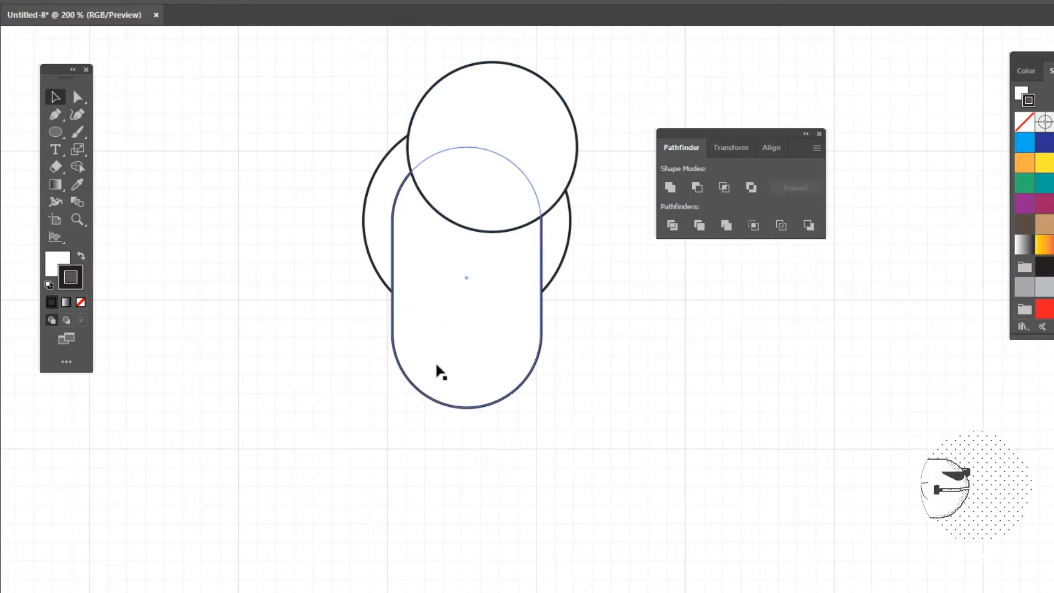
left_click(382, 295)
left_click(53, 96)
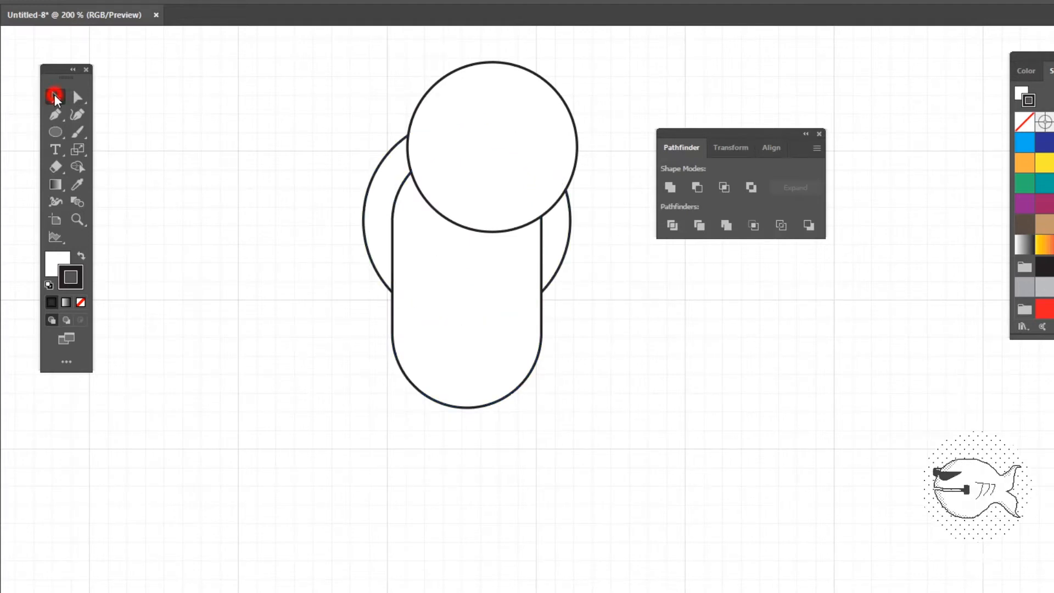
left_click_drag(350, 68, 577, 430)
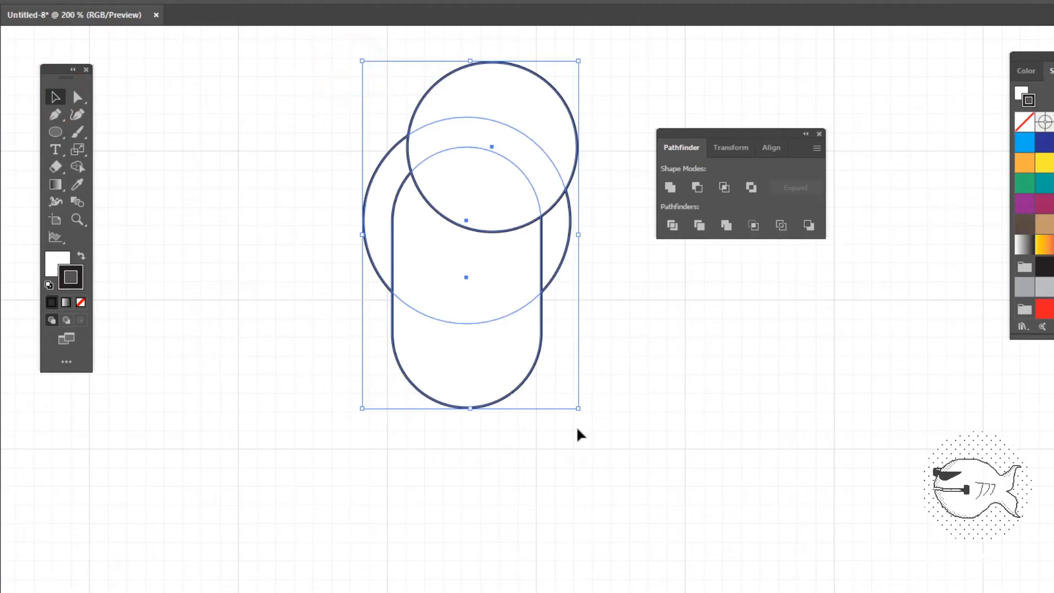
left_click(671, 226)
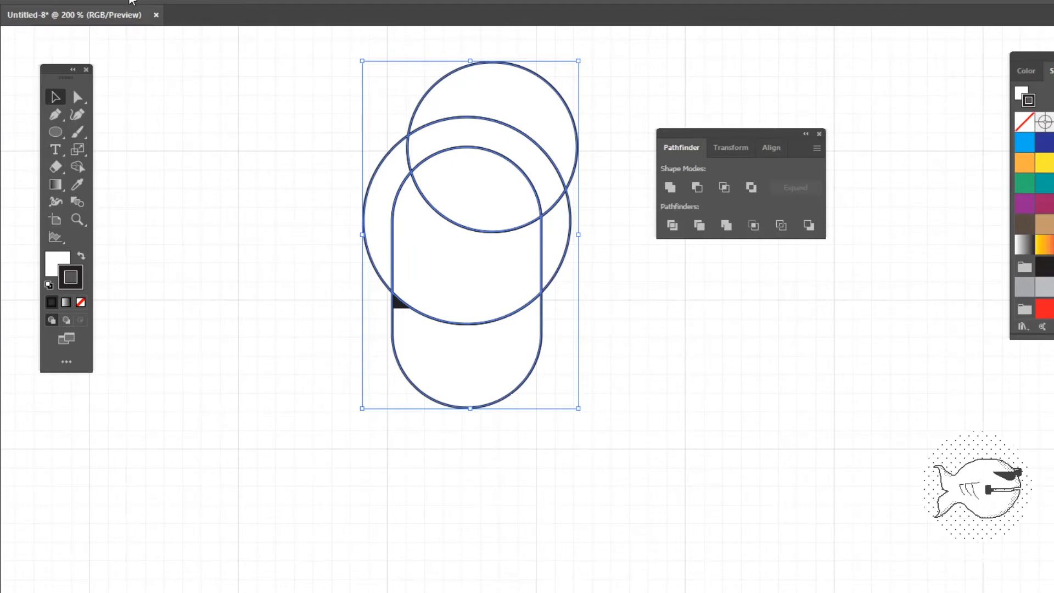
Ungroup the divided pieces and delete the upper circle's crescent that extends outside the large circle.
left_click(131, 2)
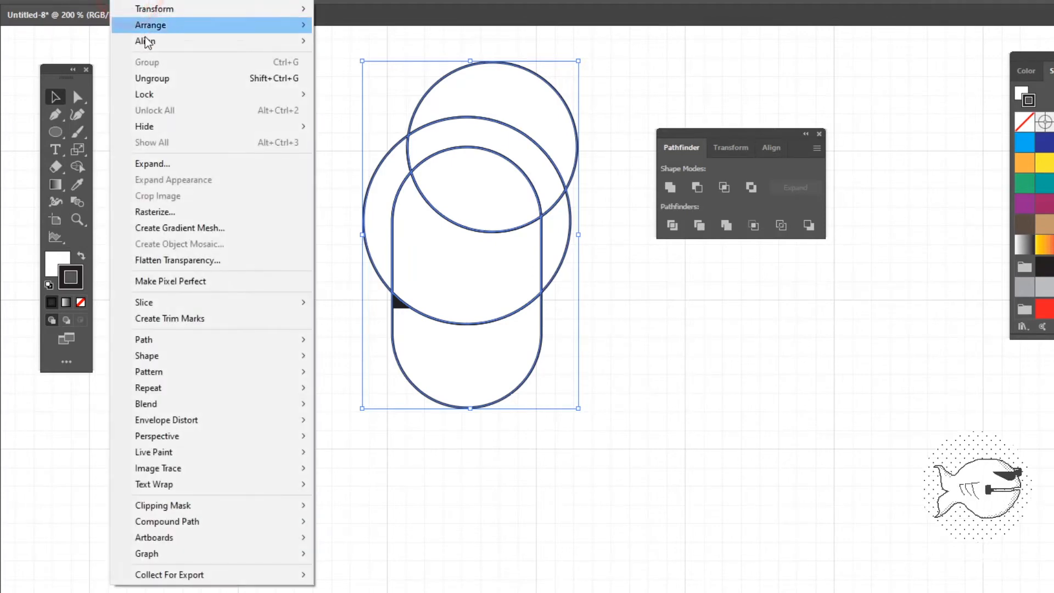
left_click(165, 78)
left_click(164, 82)
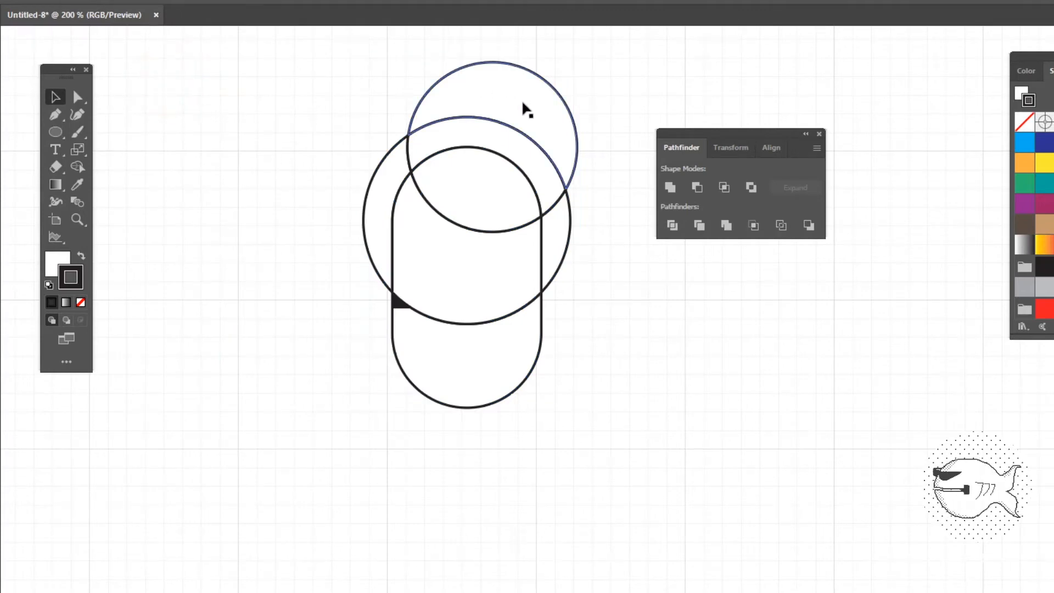
left_click(477, 86)
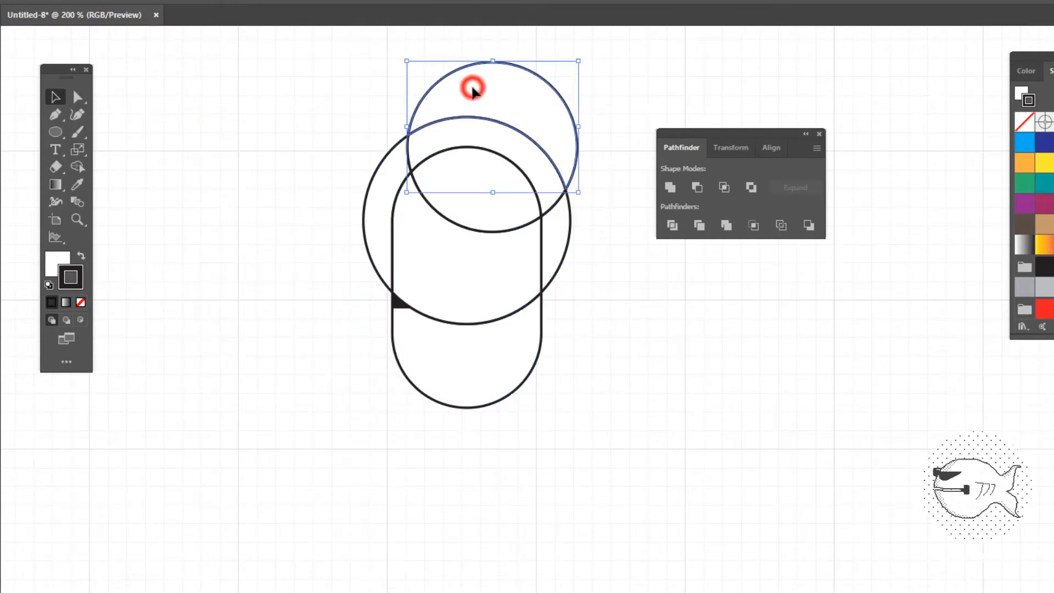
left_click(623, 56)
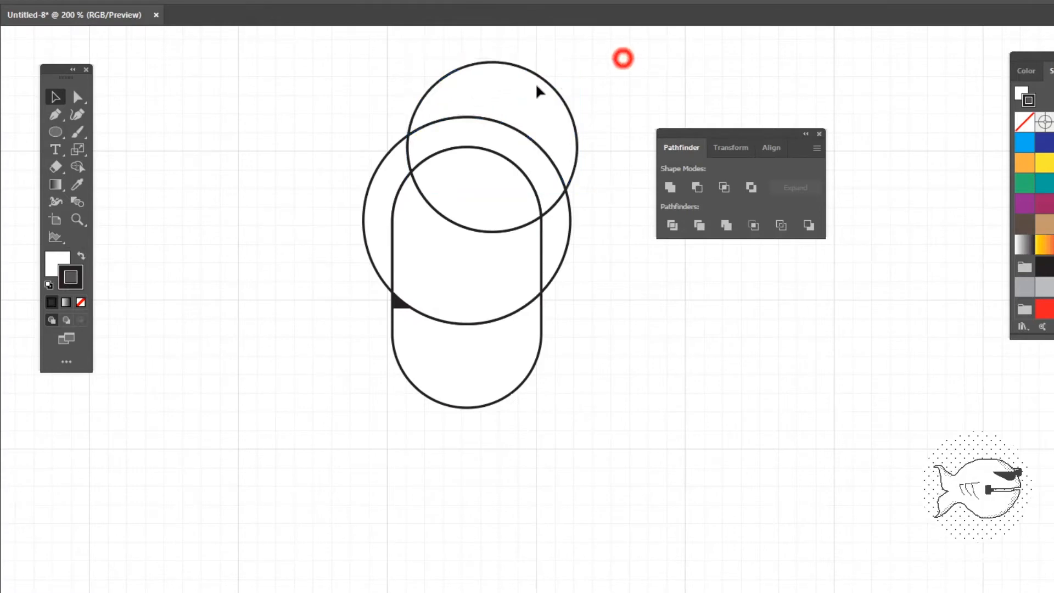
left_click(529, 88)
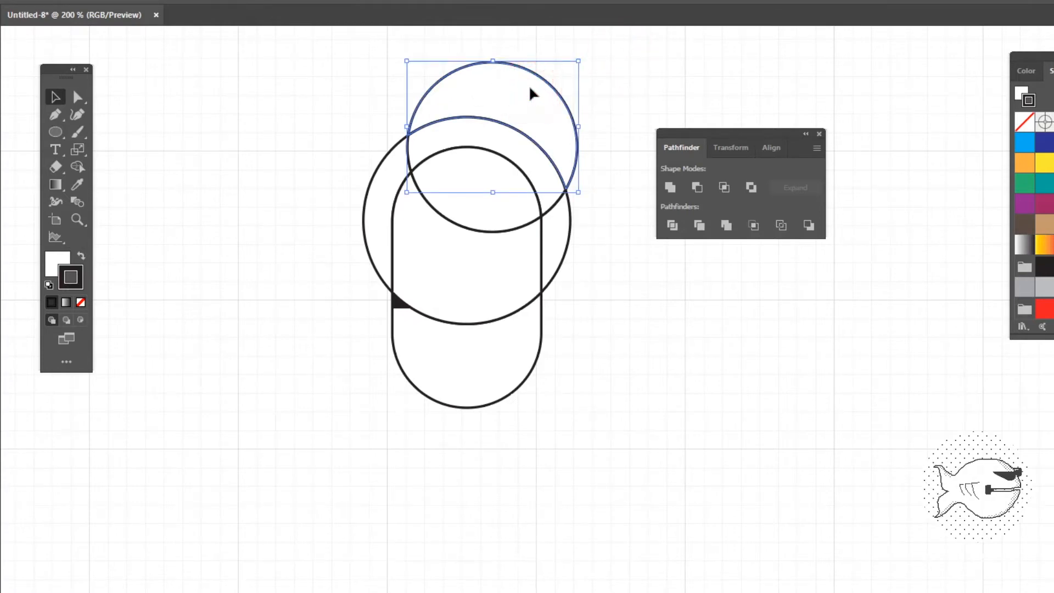
key("Delete")
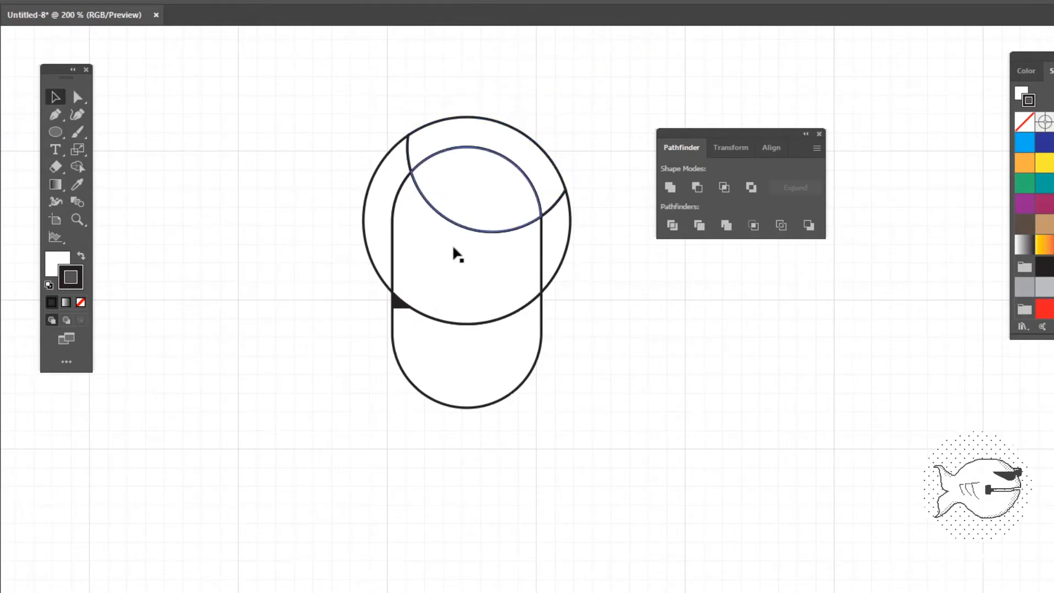
Unite the left, top, right and inner upper pieces of the large circle into one hair shape and deselect it.
left_click(378, 221)
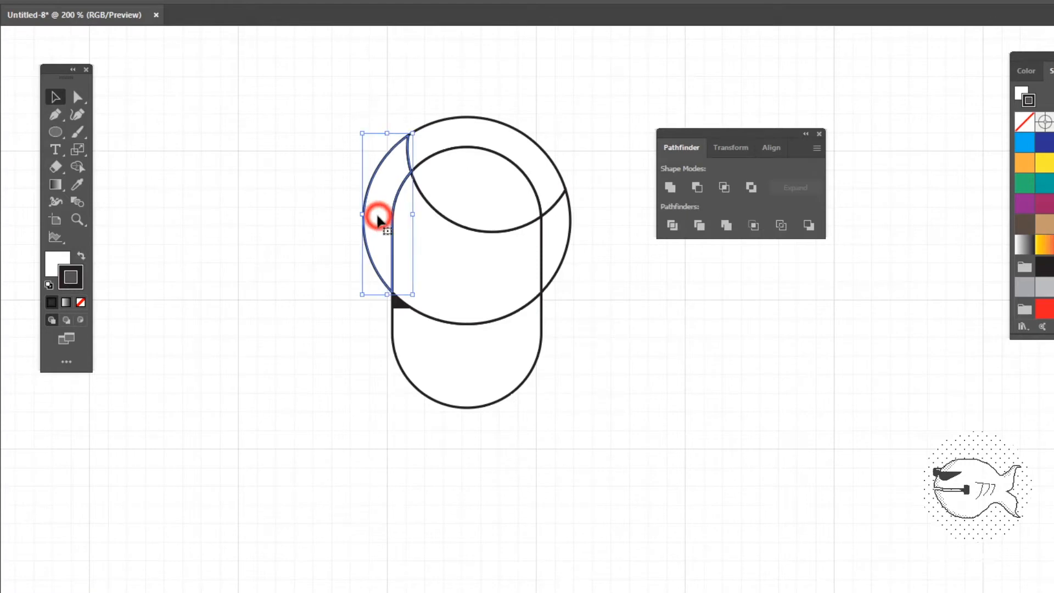
left_click(456, 137, "shift")
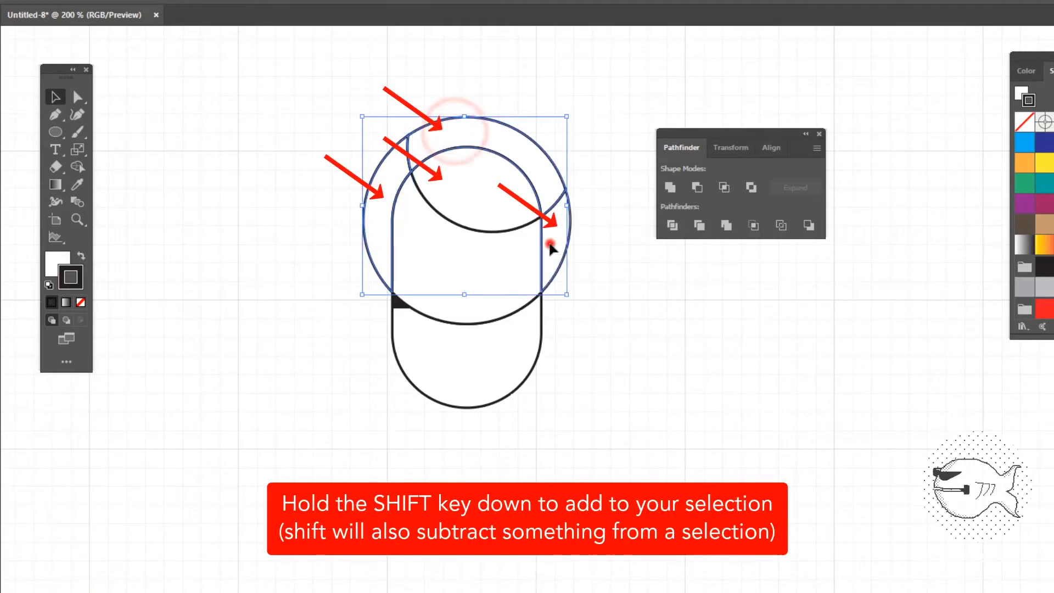
left_click(549, 241, "shift")
left_click(488, 201, "shift")
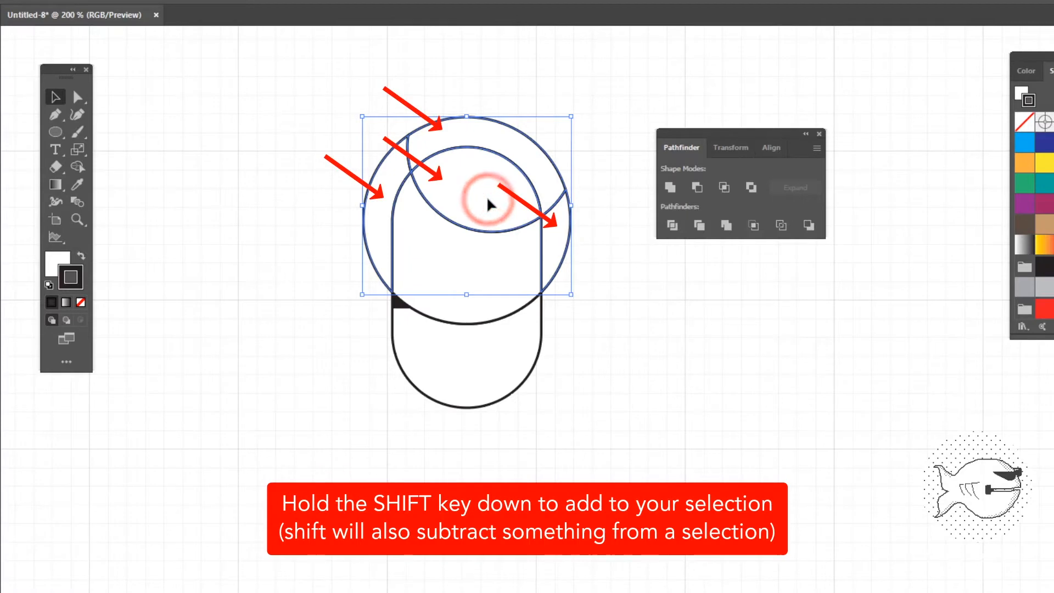
left_click(668, 189)
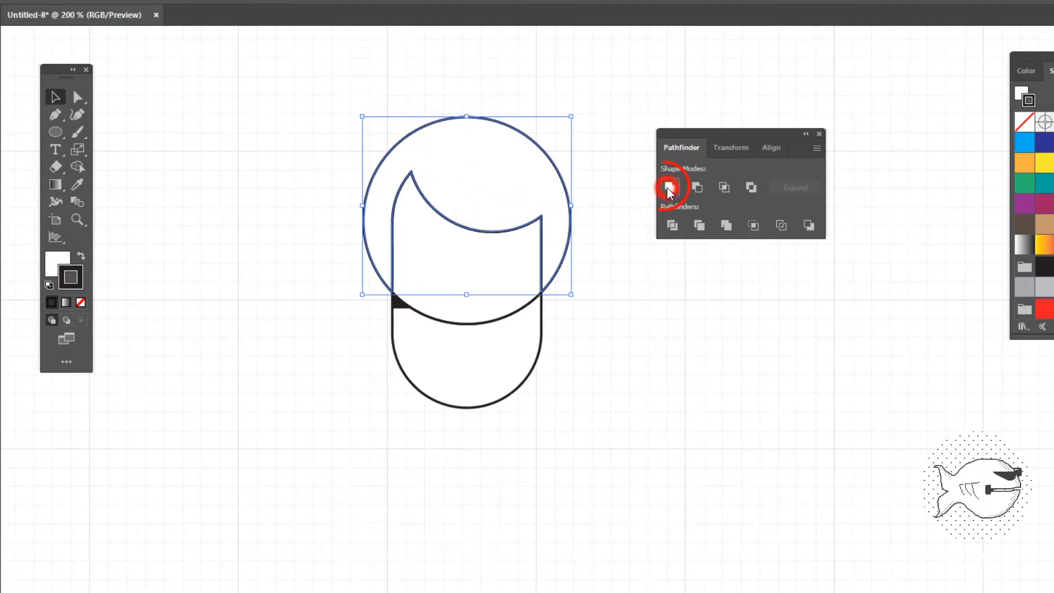
left_click(603, 237)
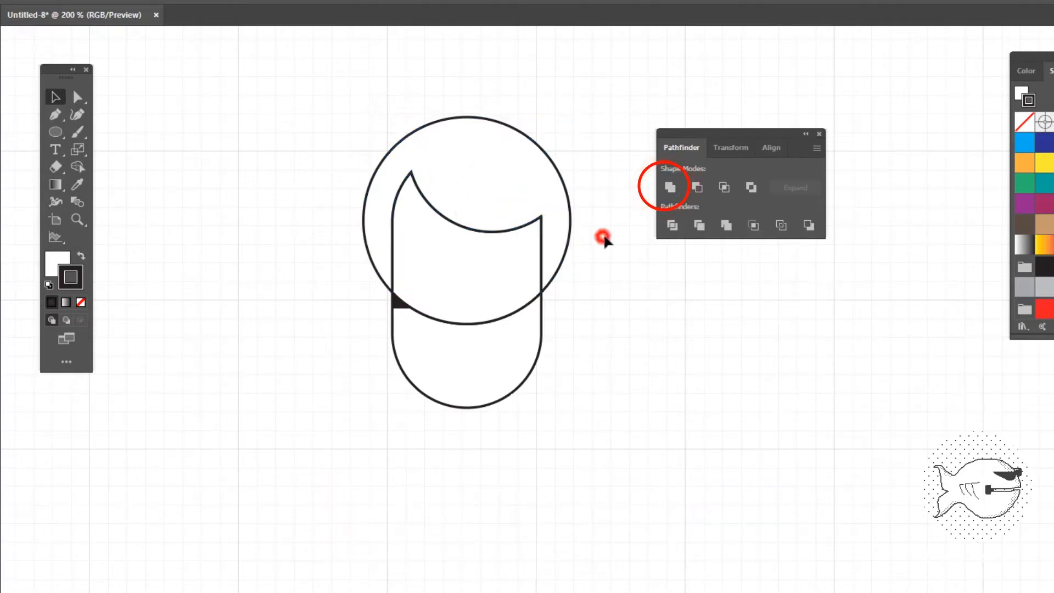
Unite the middle and lower pieces of the rounded rectangle into one face shape and deselect it.
left_click(464, 293)
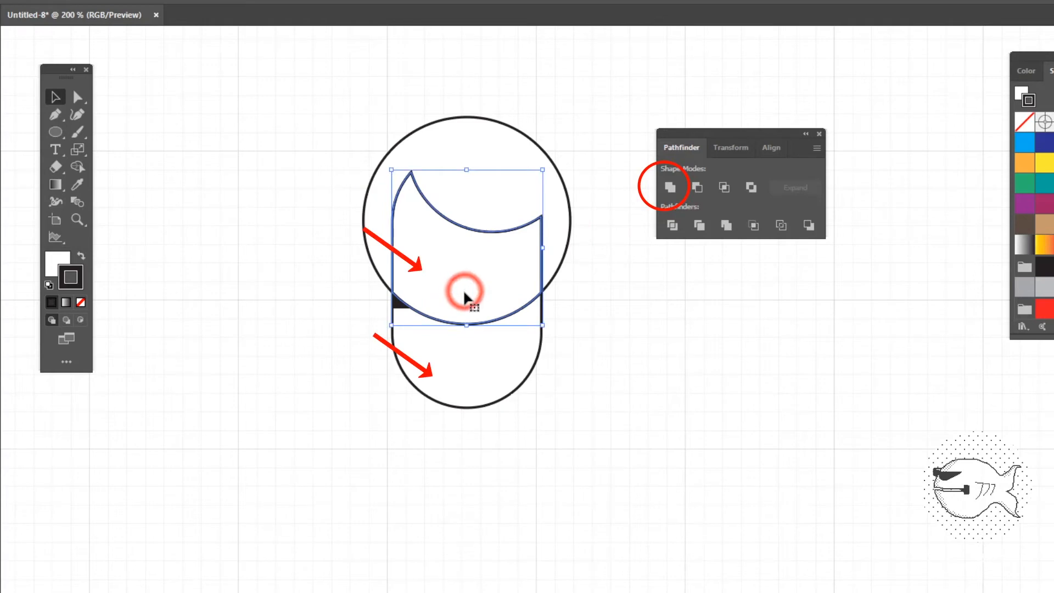
left_click(461, 360, "shift")
left_click(670, 187)
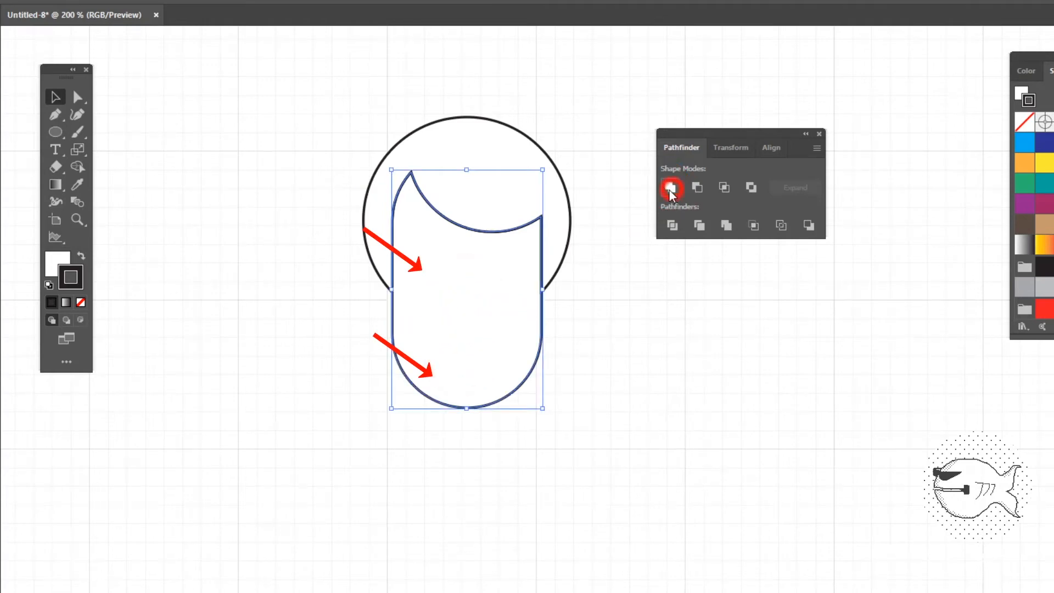
left_click(597, 316)
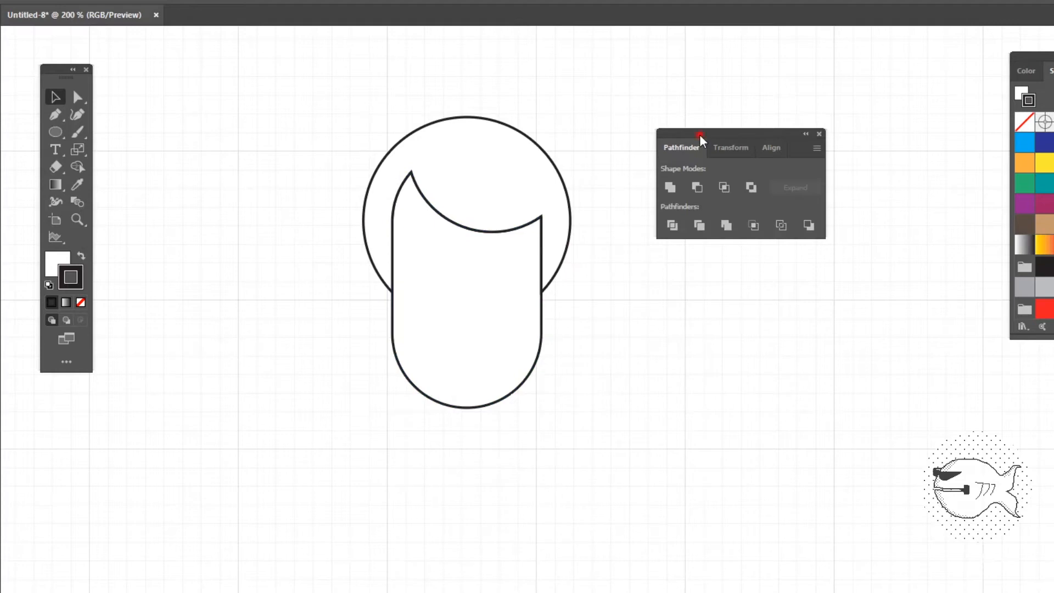
Draw a 12 x 27 px rectangle to the right of the head with the Rectangle tool.
left_click_drag(701, 137, 639, 64)
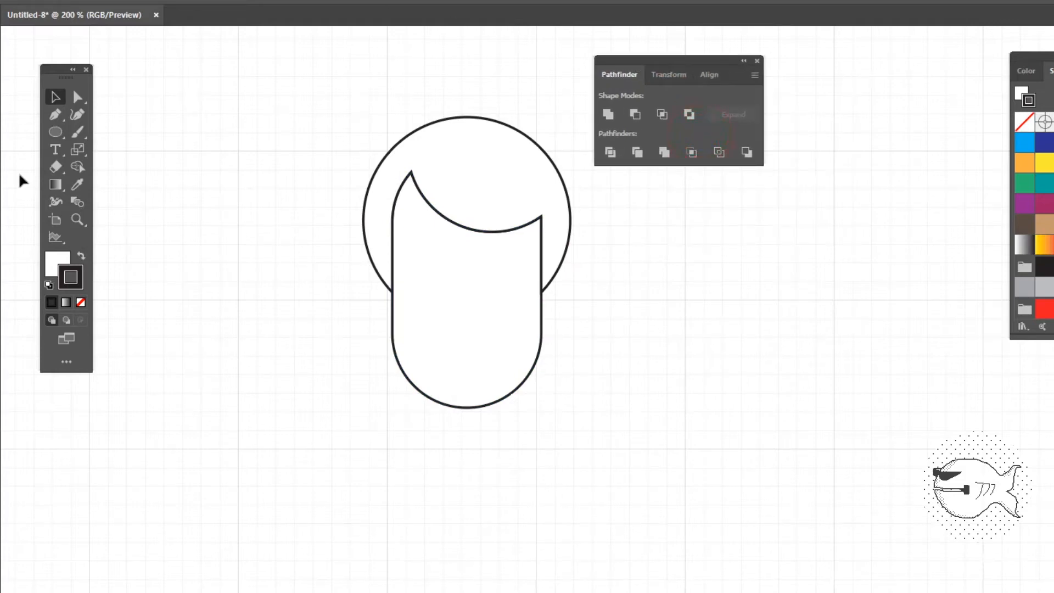
left_click(57, 132)
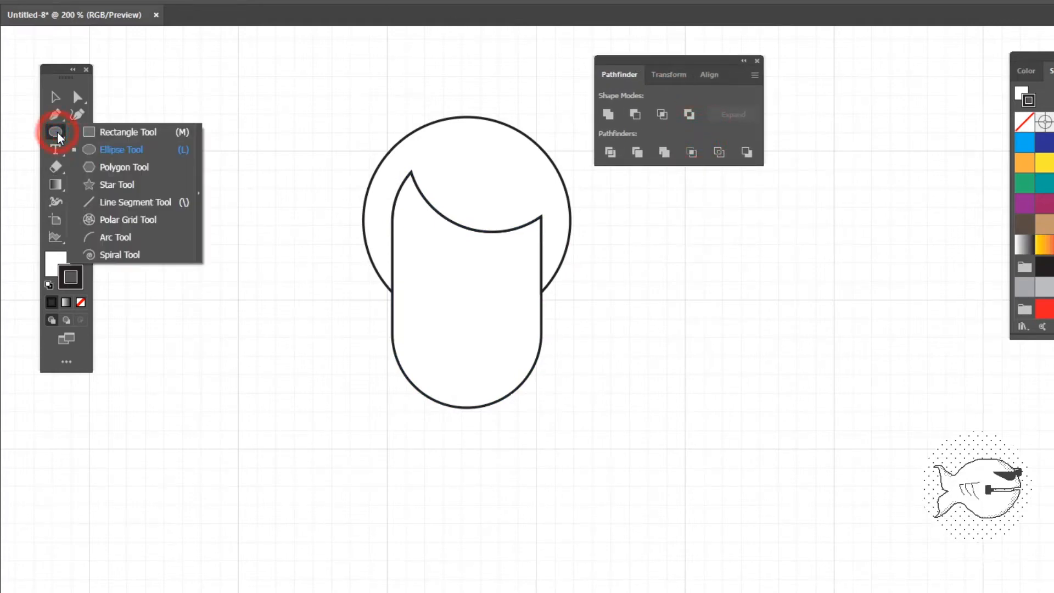
left_click(109, 136)
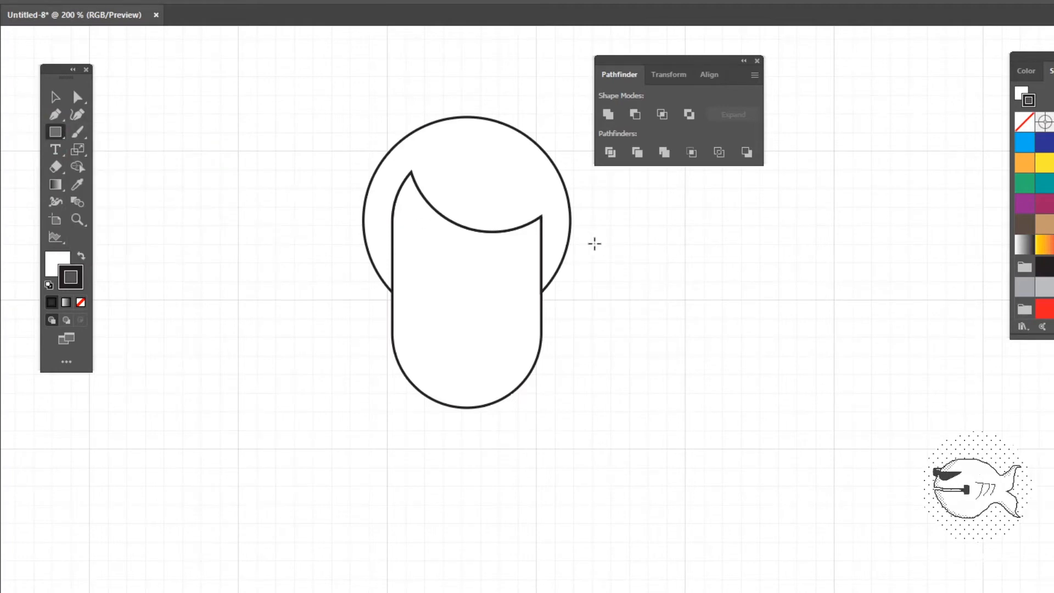
left_click(593, 244)
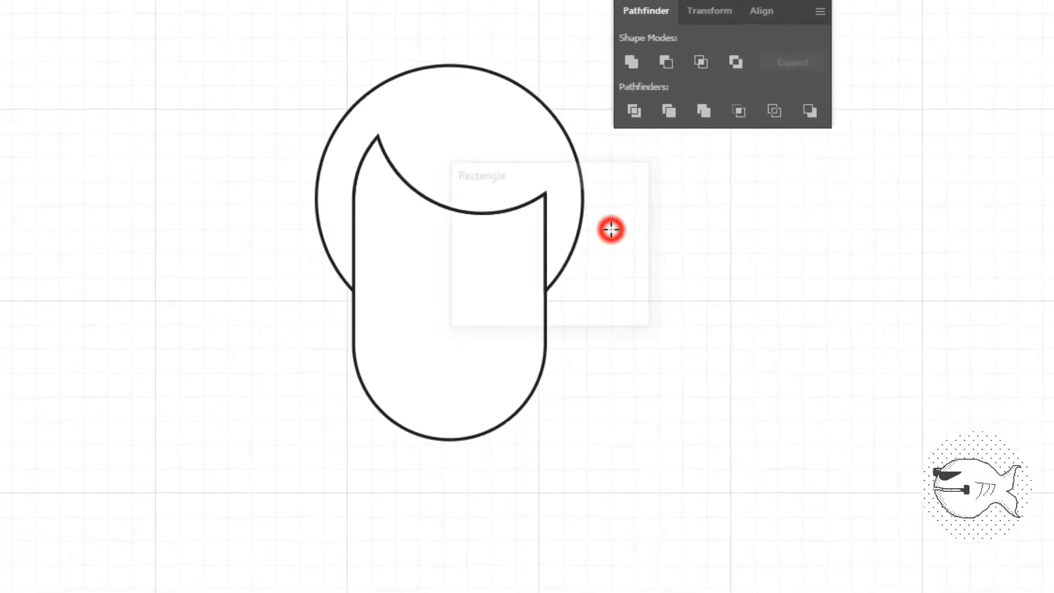
left_click_drag(591, 177, 940, 196)
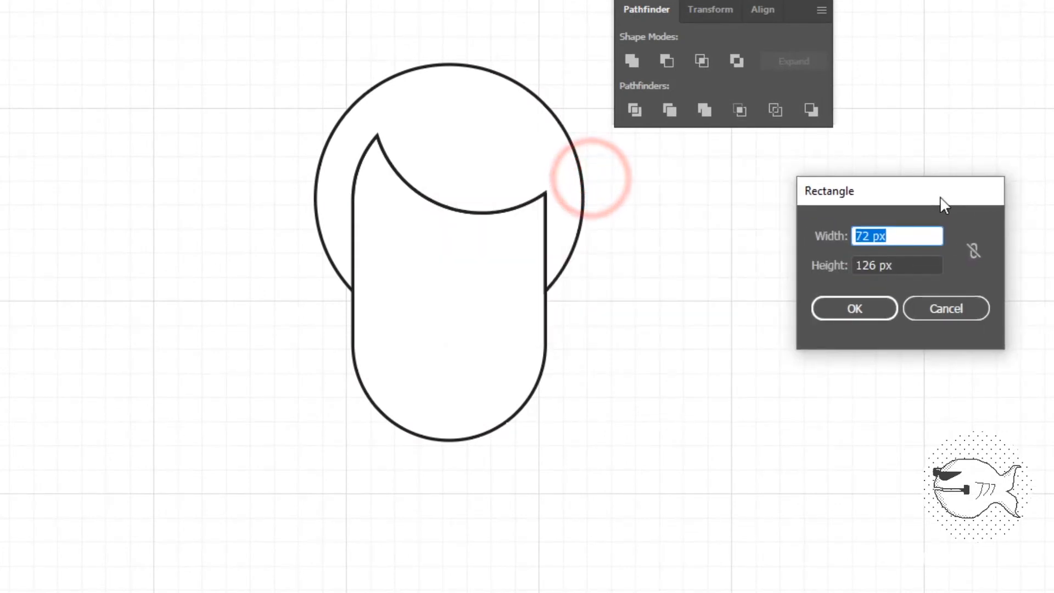
type("12")
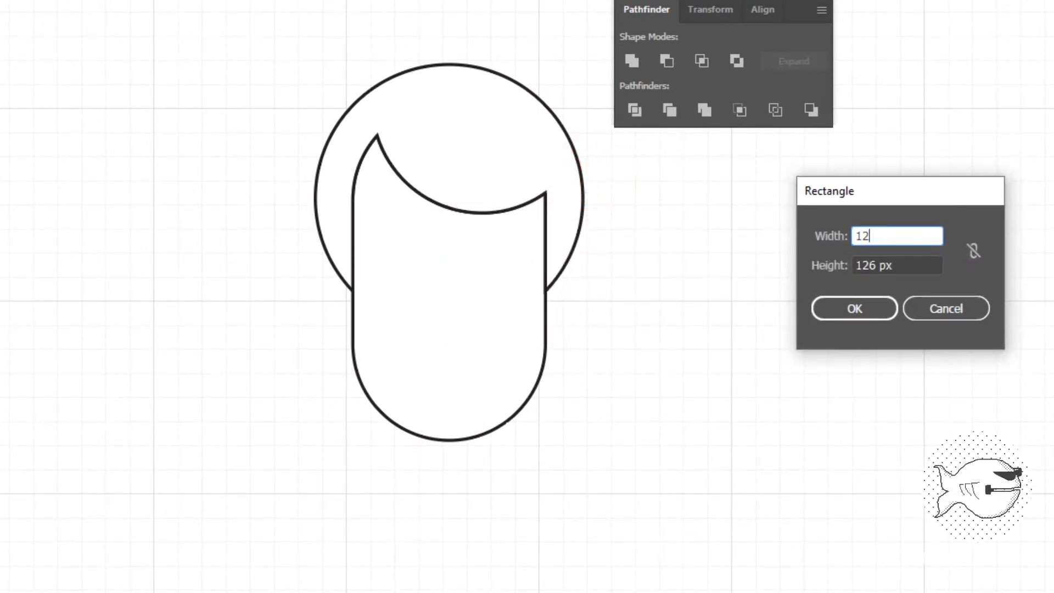
key("Tab")
key("Tab")
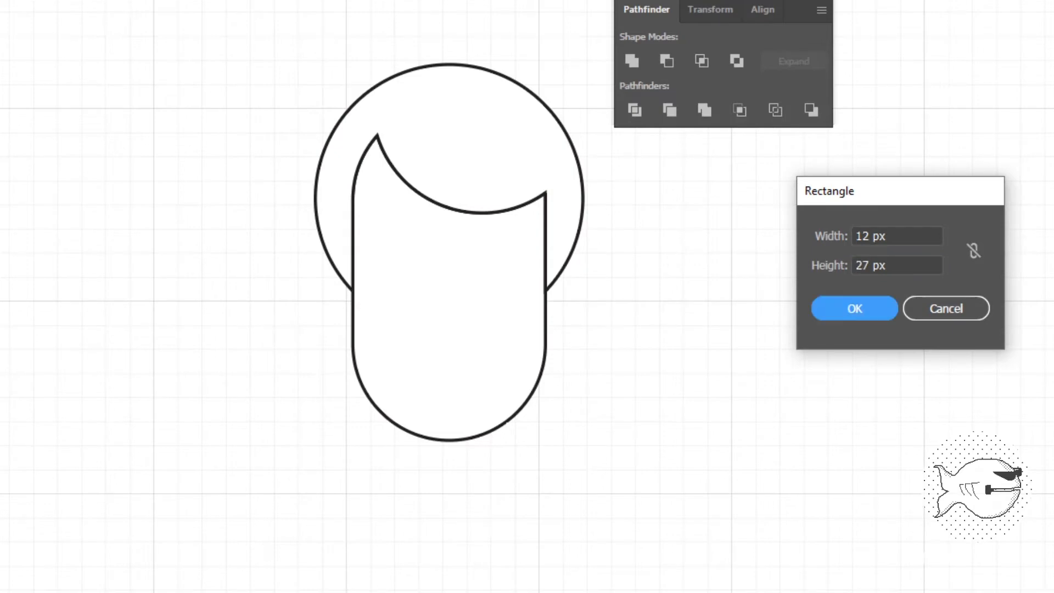
left_click(869, 309)
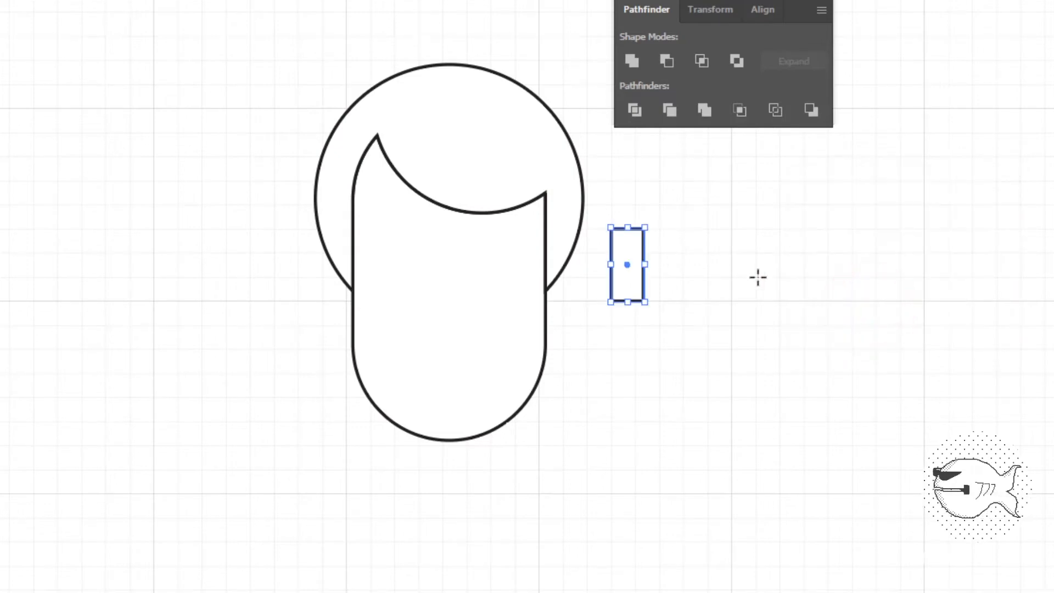
Fully round the corners of the small rectangle beside the head and place it in the middle of the face as the nose.
left_click(605, 279)
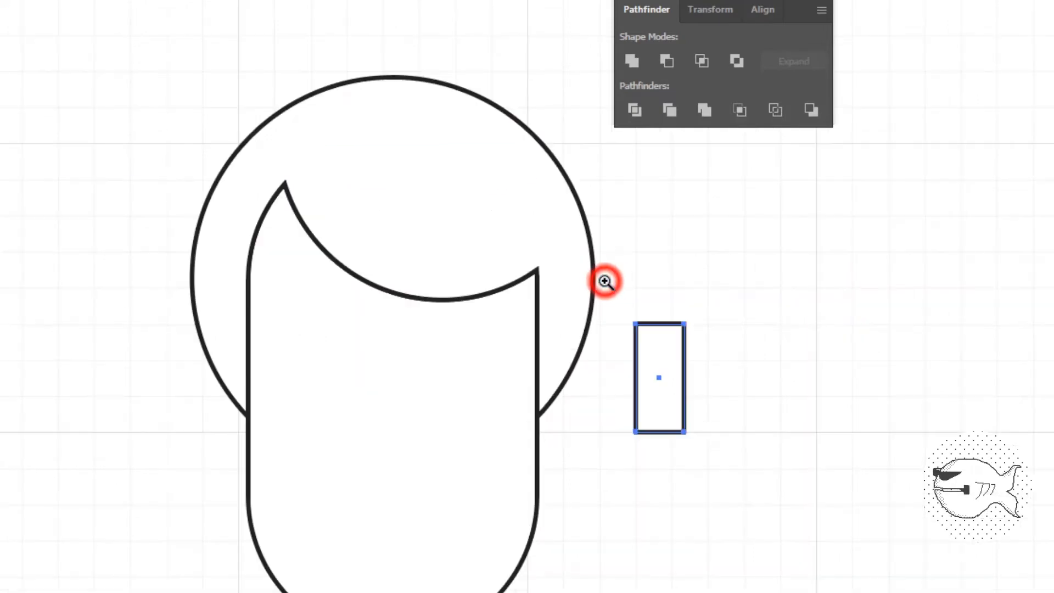
left_click(699, 420)
key("v")
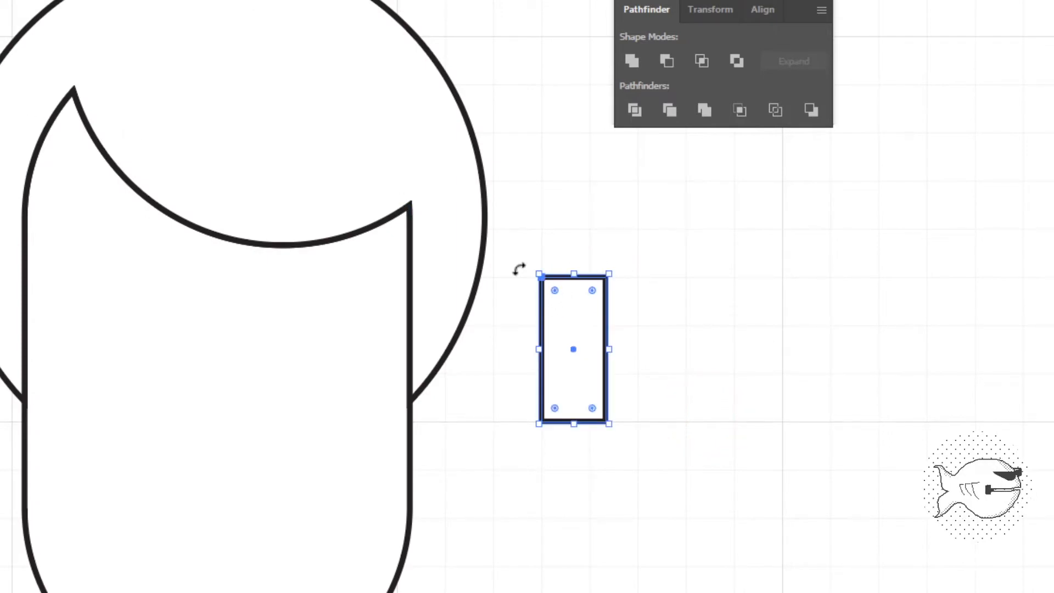
left_click(560, 204)
left_click(580, 323)
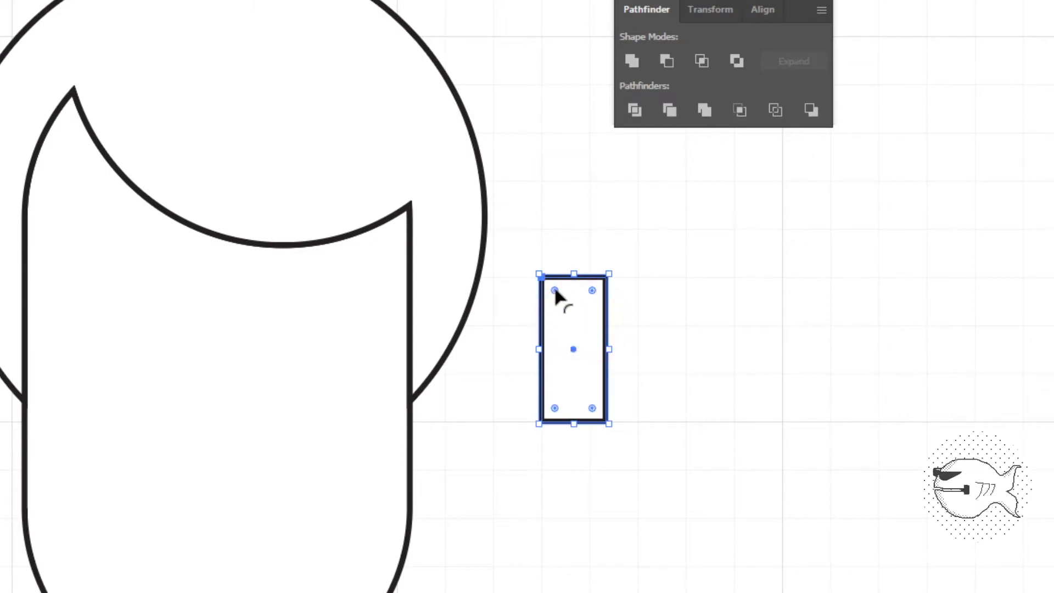
left_click_drag(555, 291, 592, 353)
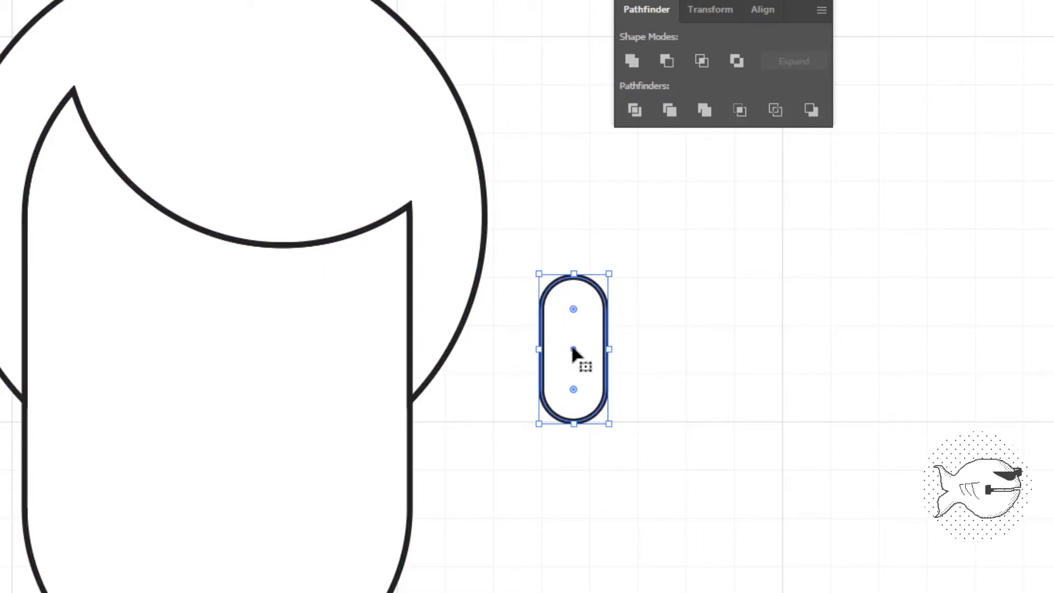
left_click_drag(572, 348, 221, 398)
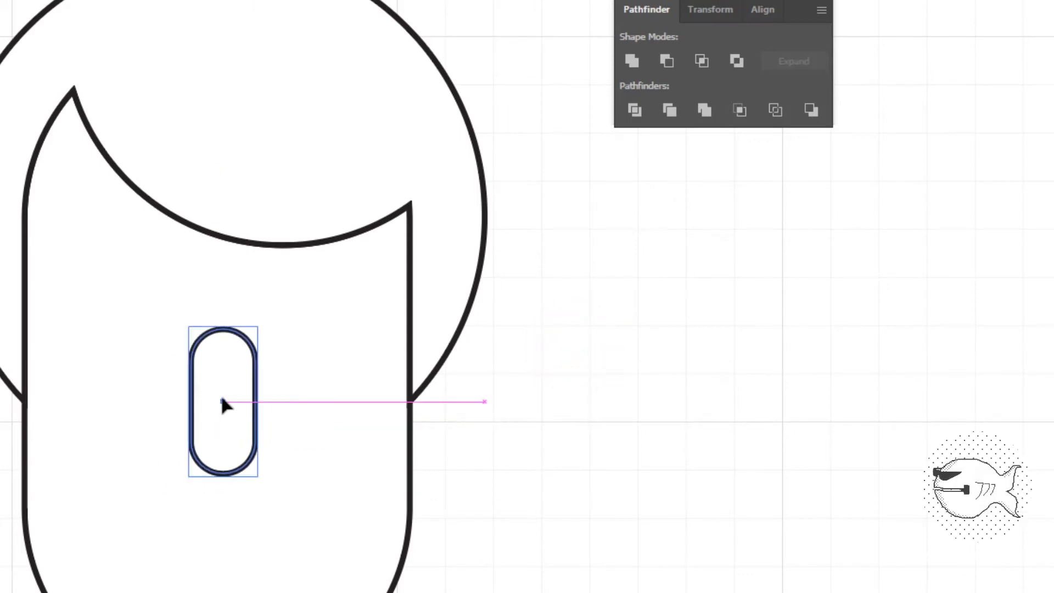
left_click(663, 370)
Draw a 12 x 12 px circle with the Ellipse tool and place it and a copy on either side of the nose as eyes.
left_click(1, 84)
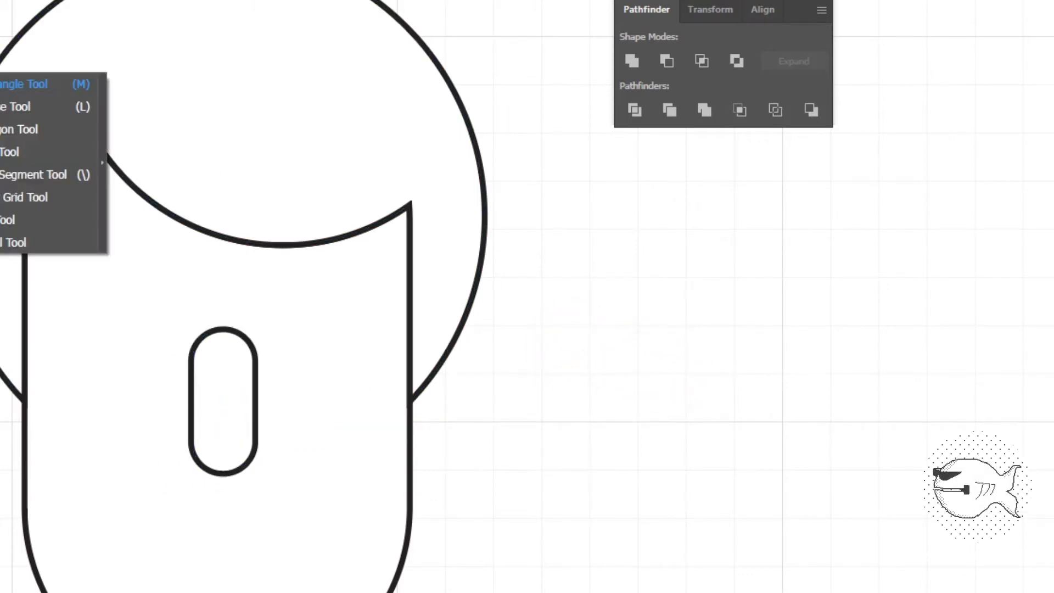
left_click(2, 107)
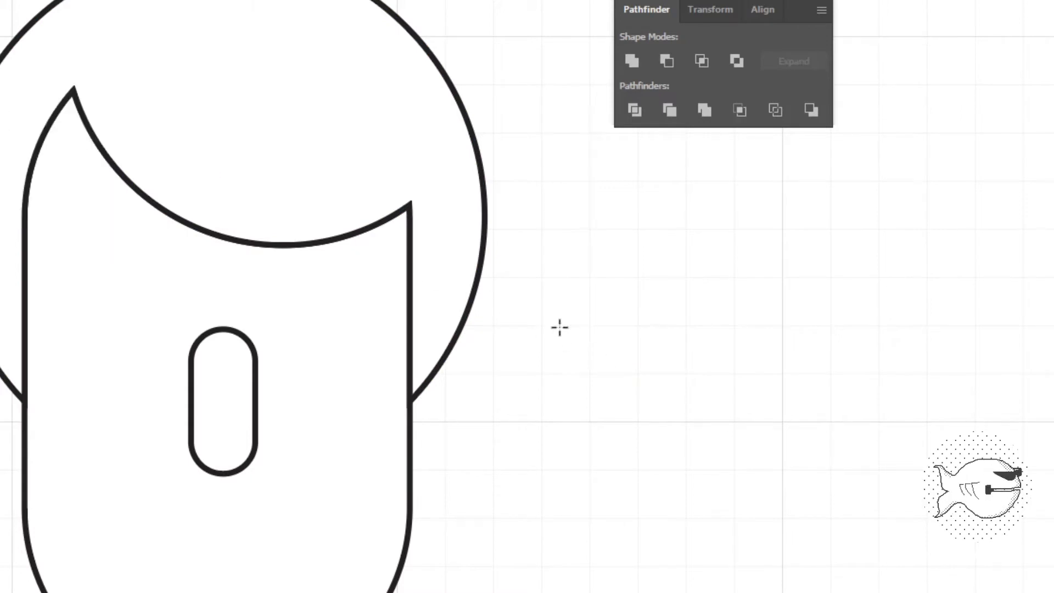
left_click(541, 329)
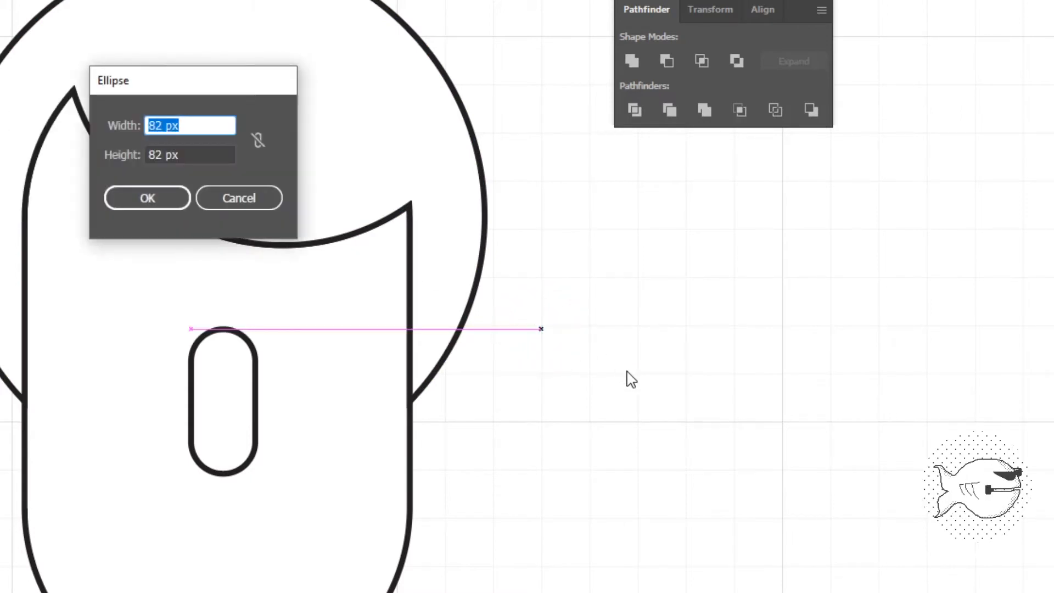
type("12")
key("Tab")
type("12")
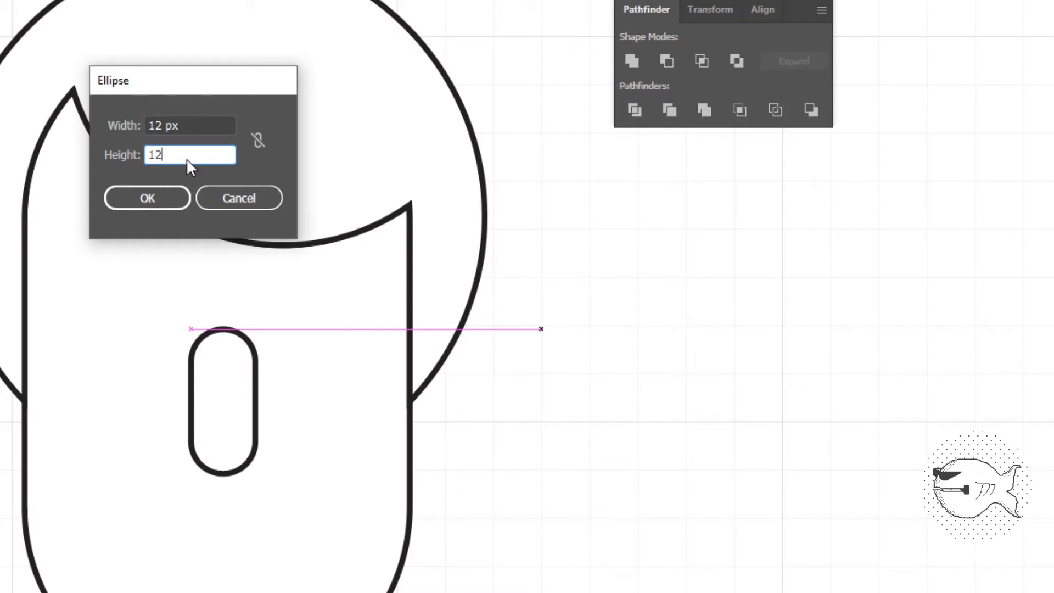
left_click(159, 200)
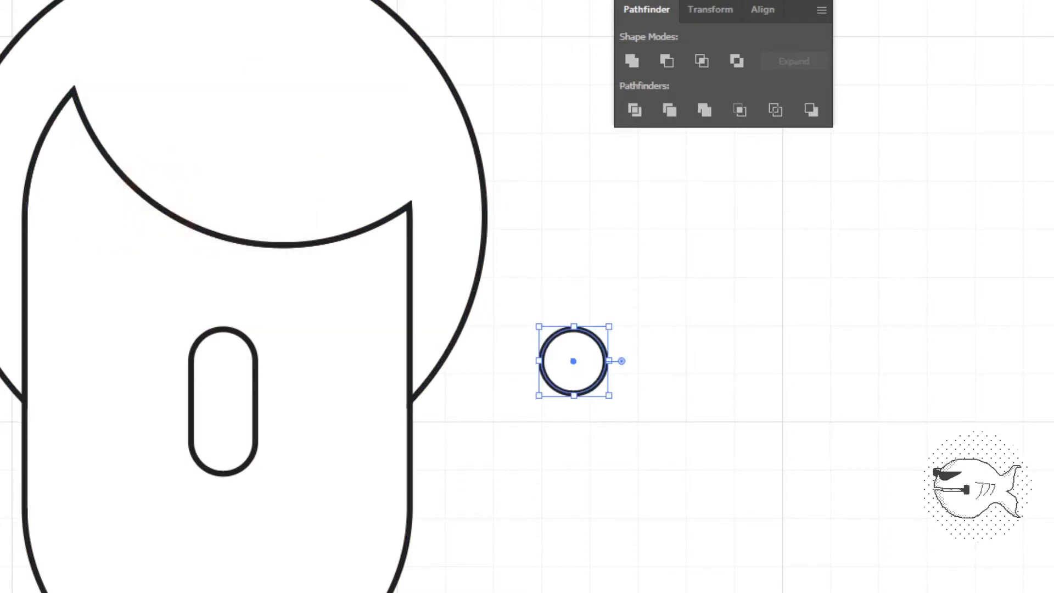
left_click_drag(574, 360, 316, 339)
left_click(703, 360)
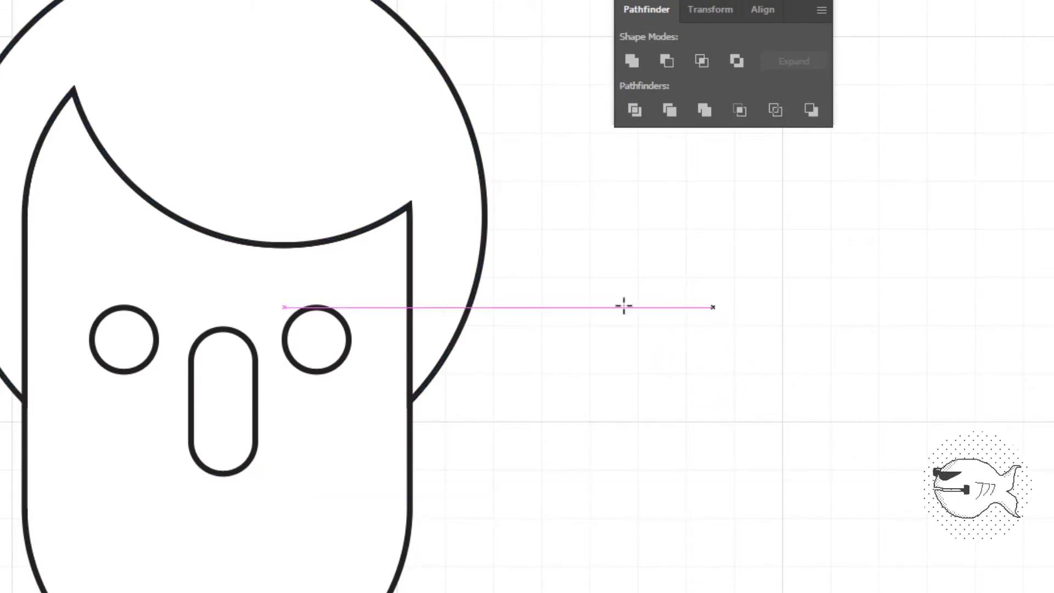
Draw a 4 x 4 px circle to the right of the head with the Ellipse tool.
left_click(541, 326)
left_click_drag(187, 87, 752, 193)
type("4")
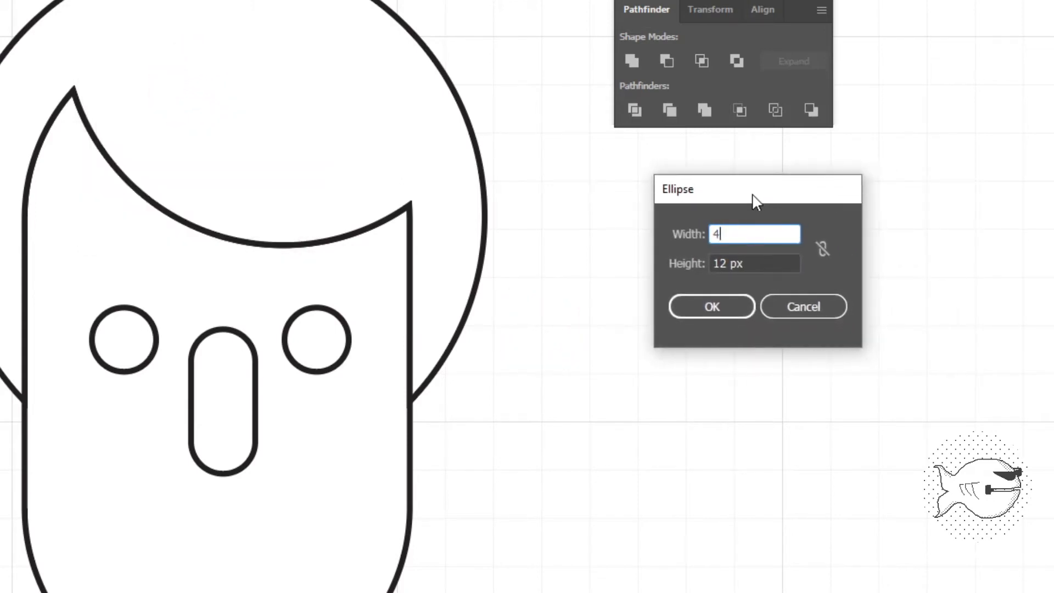
key("Tab")
type("4")
key("Tab")
left_click(723, 307)
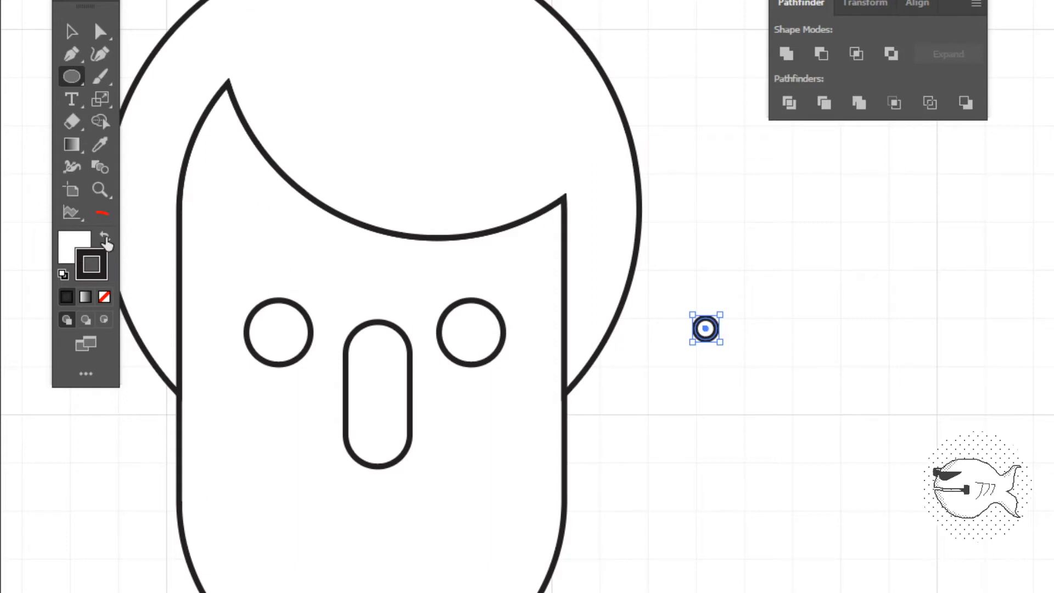
Swap the small circle's fill and stroke so its fill is black, and set its stroke to None.
left_click(106, 239)
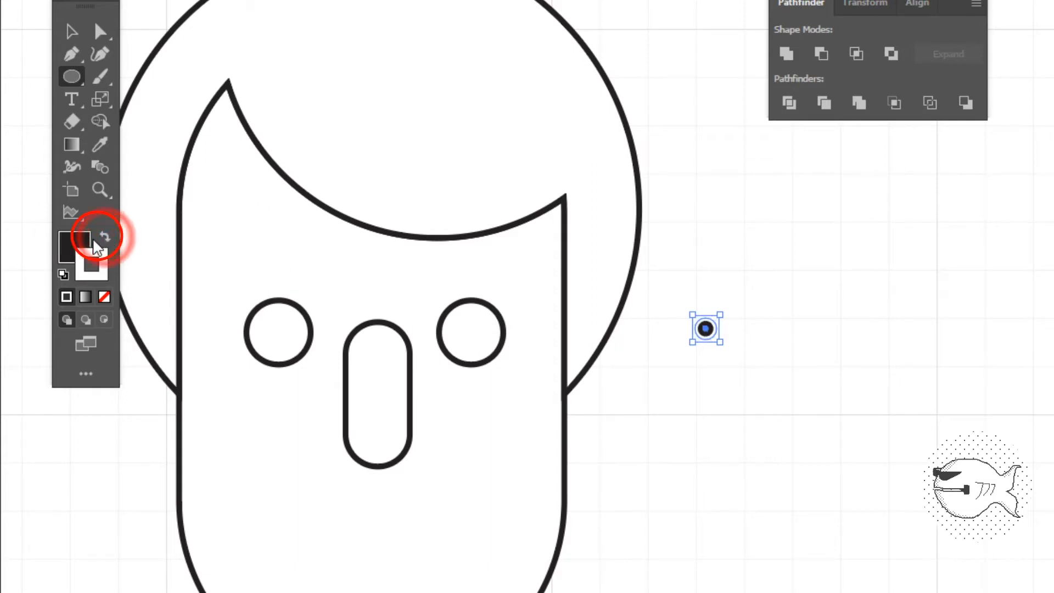
left_click(96, 277)
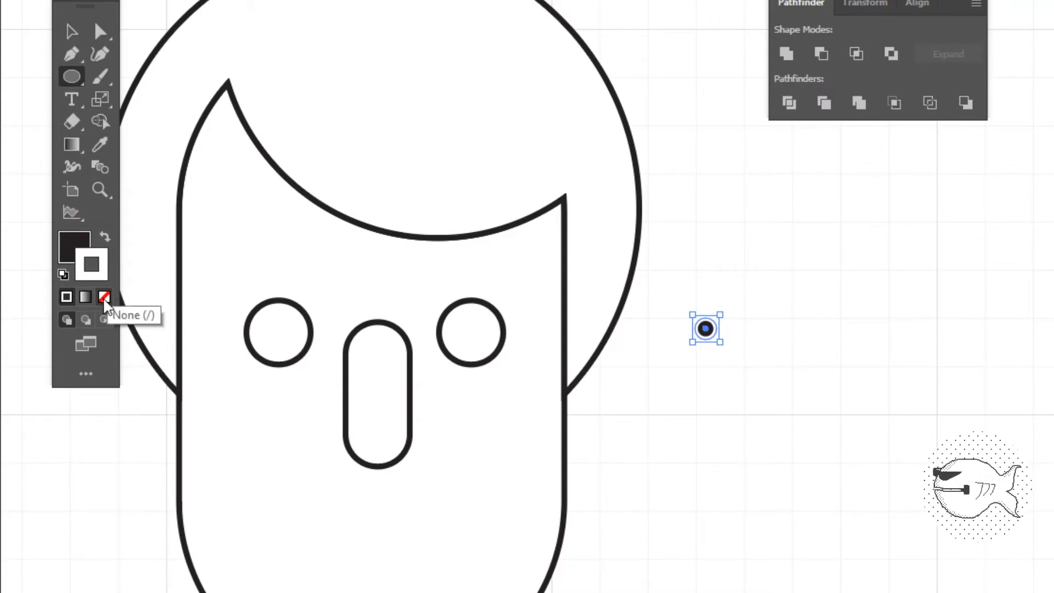
left_click(104, 298)
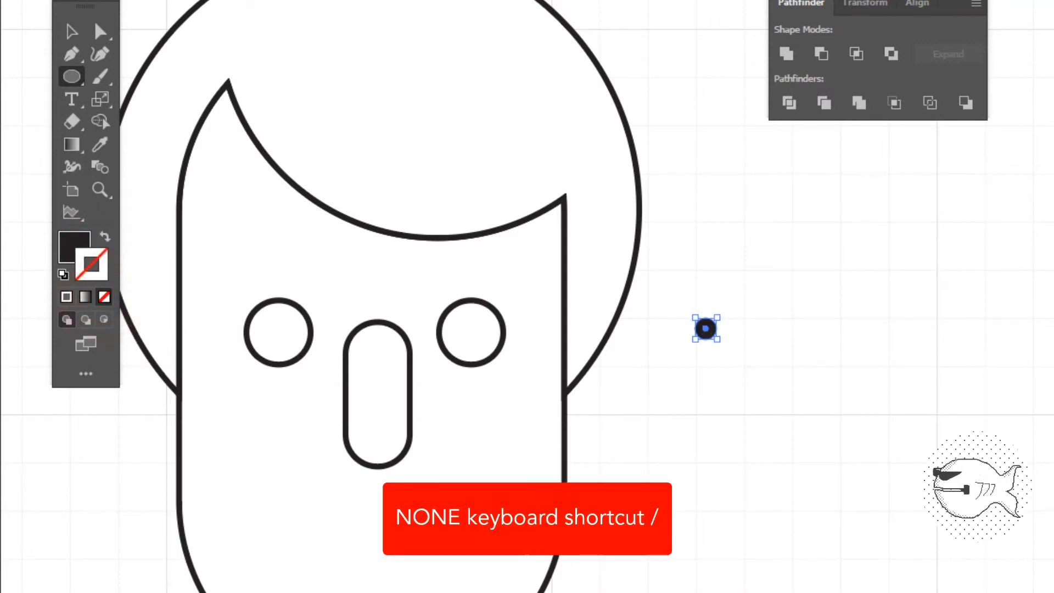
Place the black circle as a pupil in the right eye, with a matching copy in the left eye, and deselect.
left_click(67, 31)
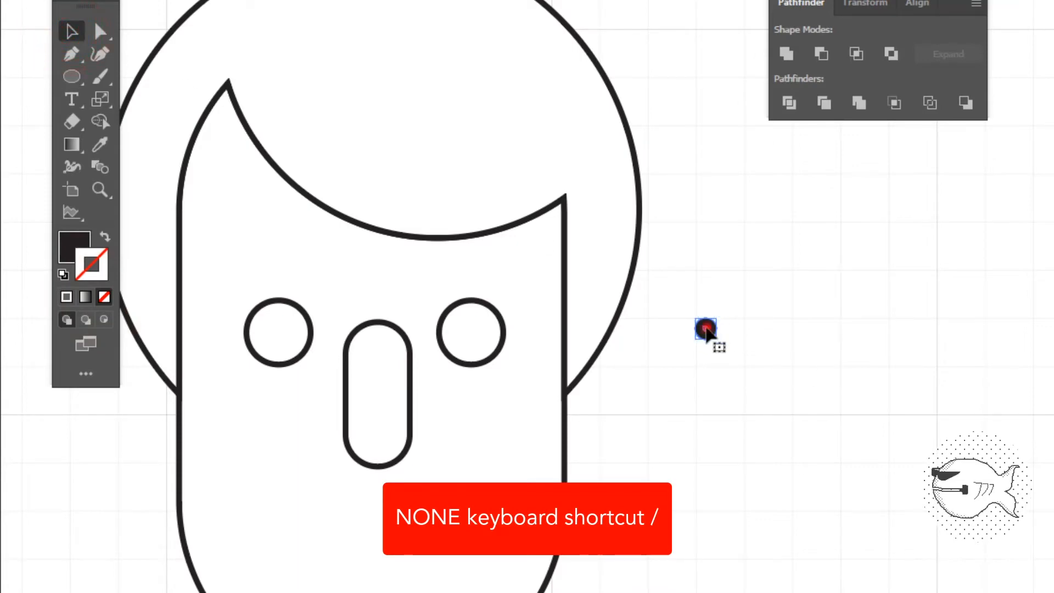
left_click_drag(707, 328, 475, 339)
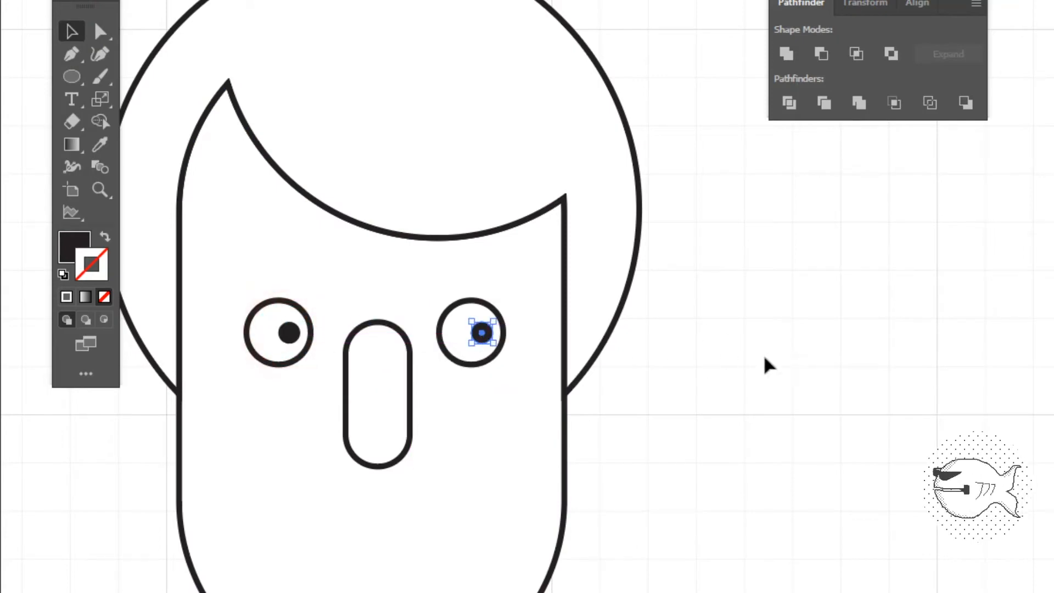
left_click(788, 368)
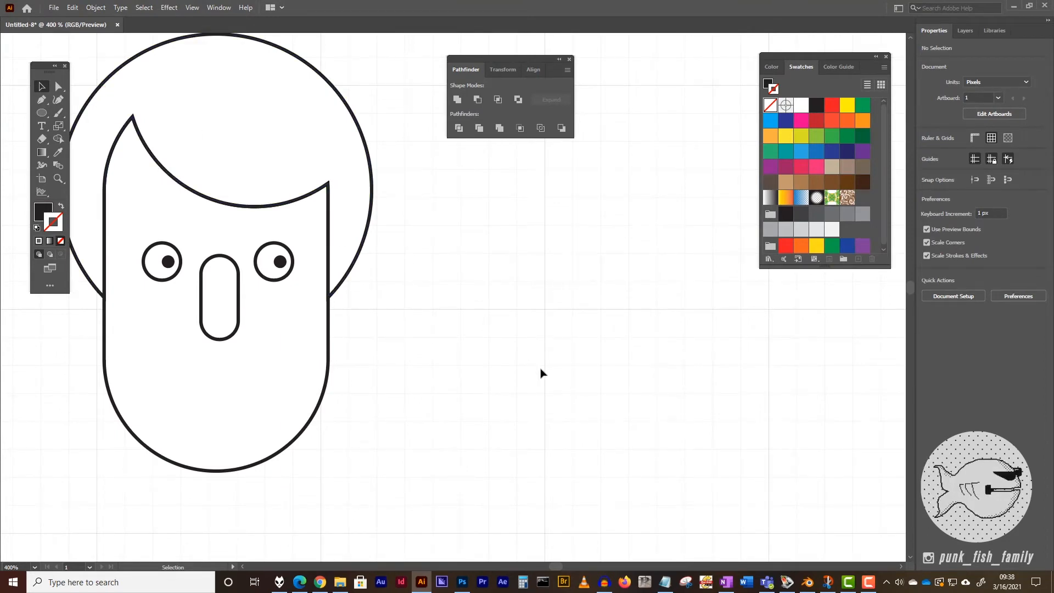
Turn on Snap to Grid and test it with a trial ellipse beside the face, undoing the ellipse.
left_click(192, 8)
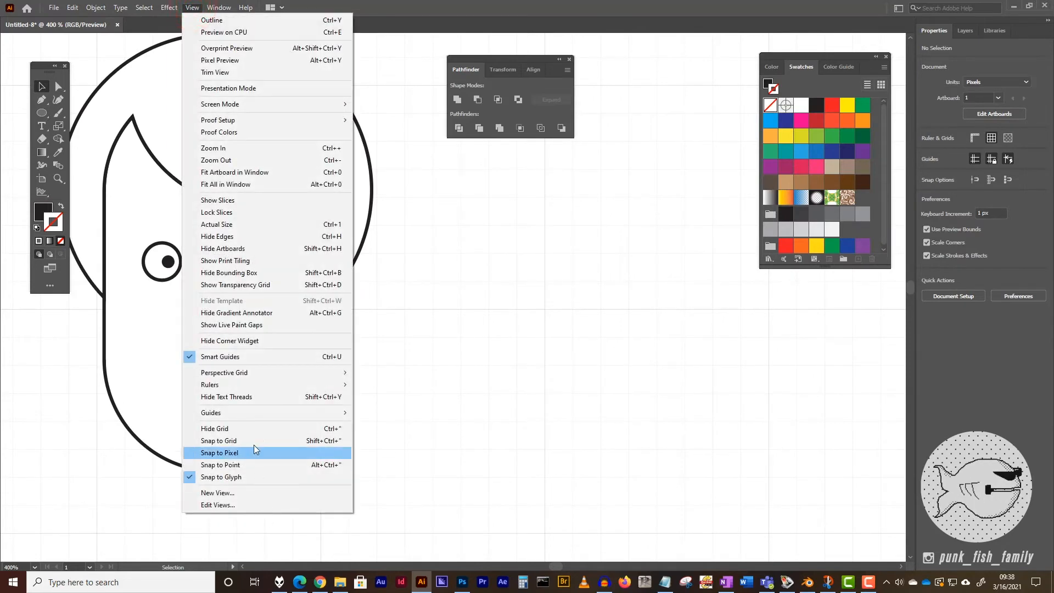
left_click(239, 442)
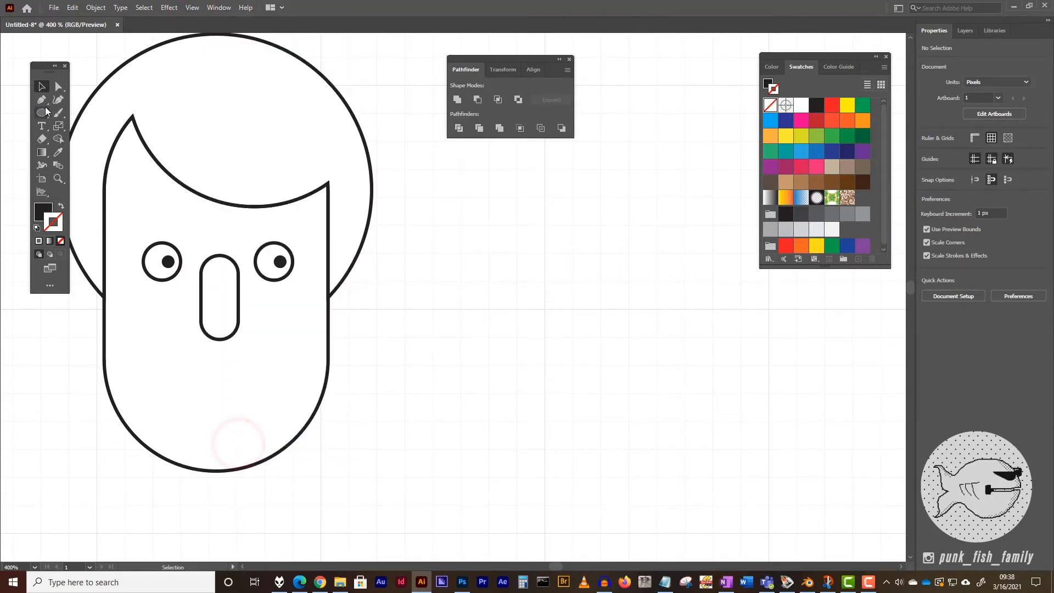
left_click_drag(378, 308, 462, 378)
key("ctrl+z")
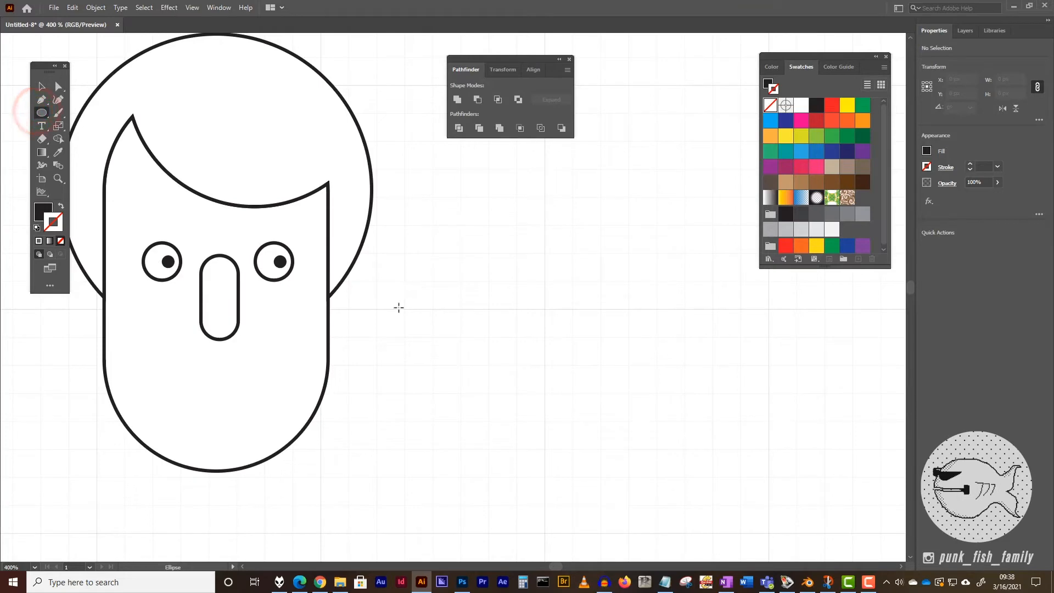
Draw a 36 x 36 px circle on the grid to the right of the face with the Ellipse tool.
left_click(351, 312)
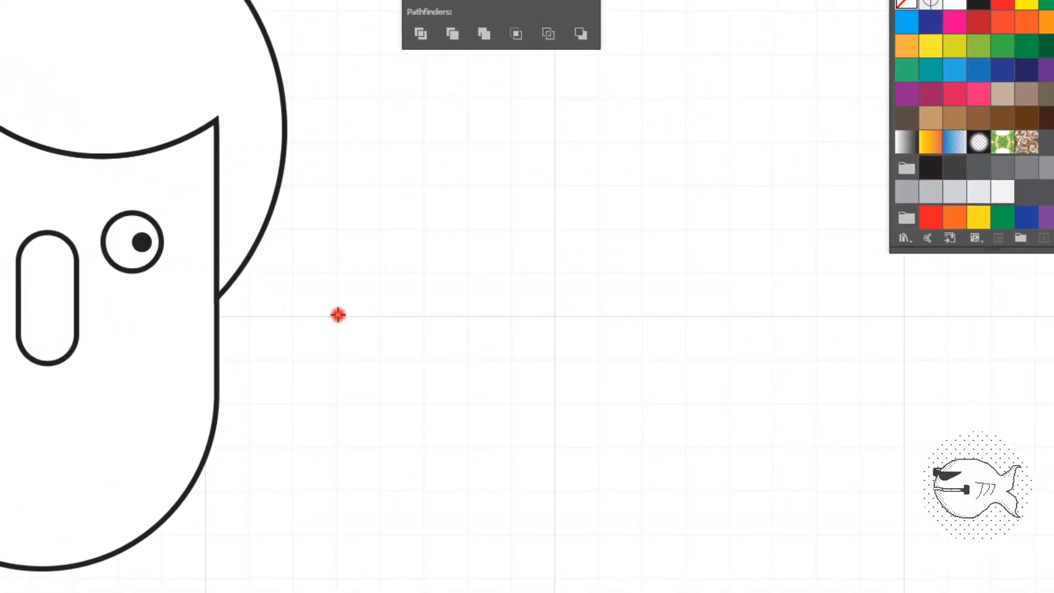
type("36")
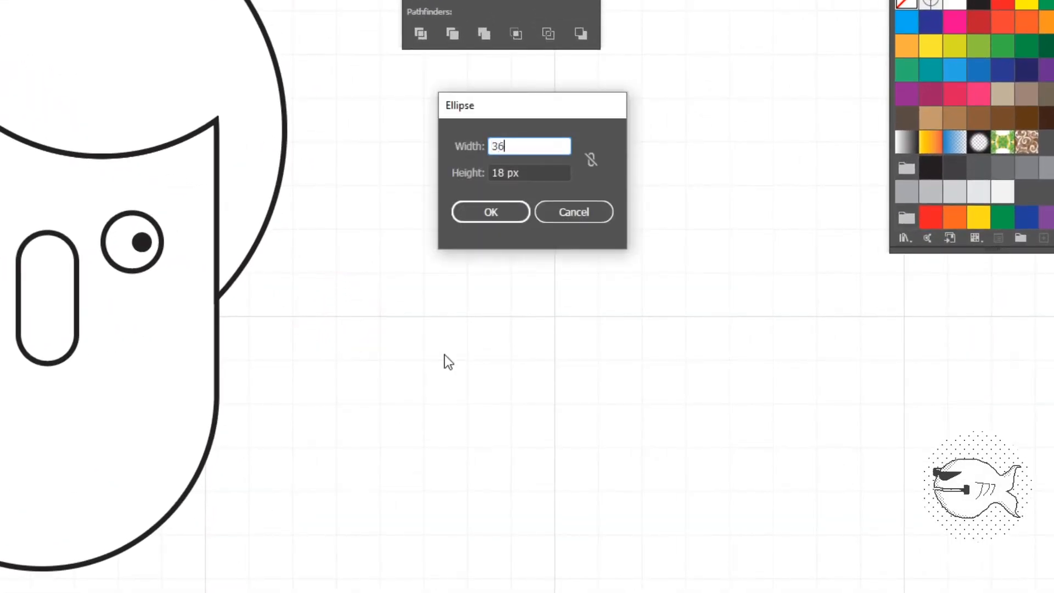
key("Tab")
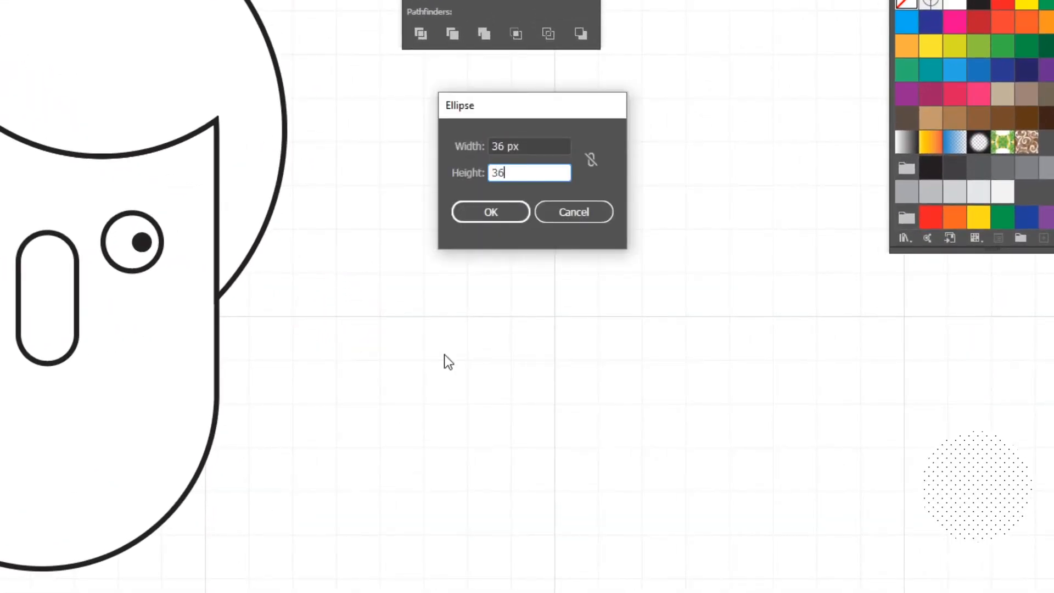
type("36")
key("Tab")
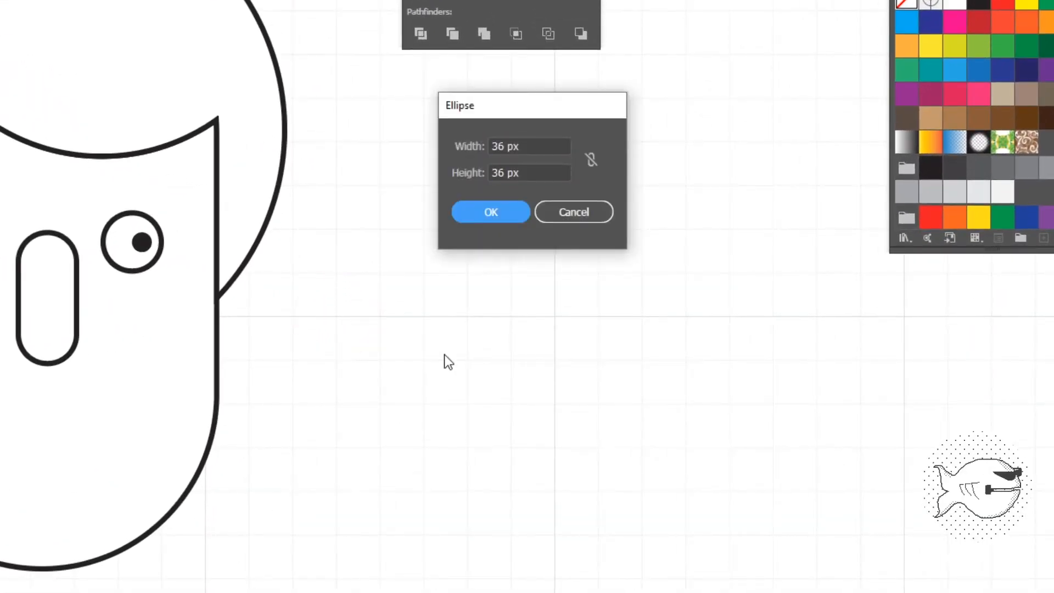
left_click(497, 211)
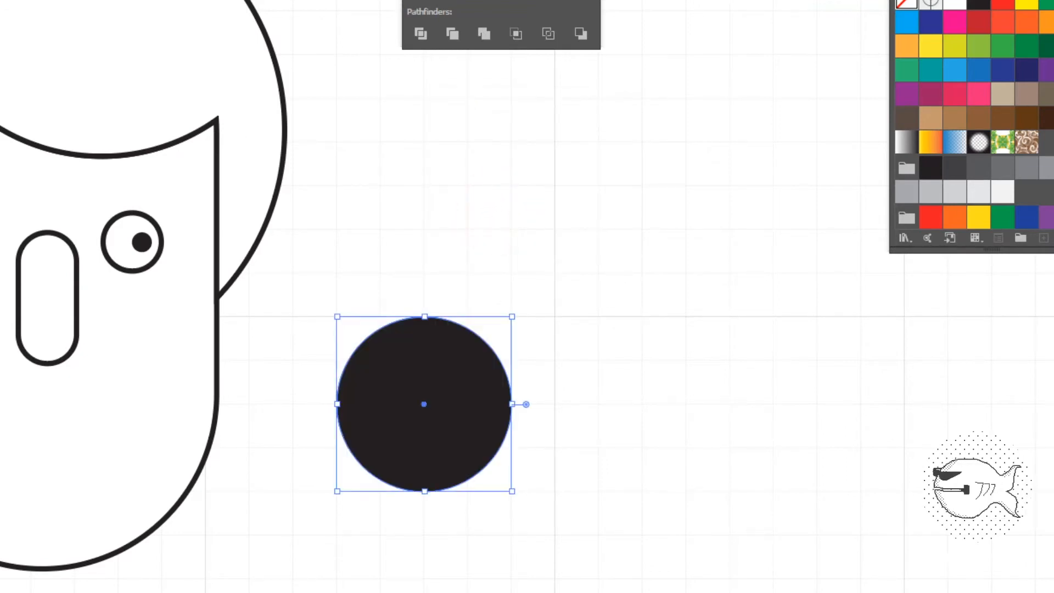
Draw a rectangle over the black circle's upper half and subtract it with Minus Front to leave a lower half-circle.
left_click_drag(293, 230, 542, 392)
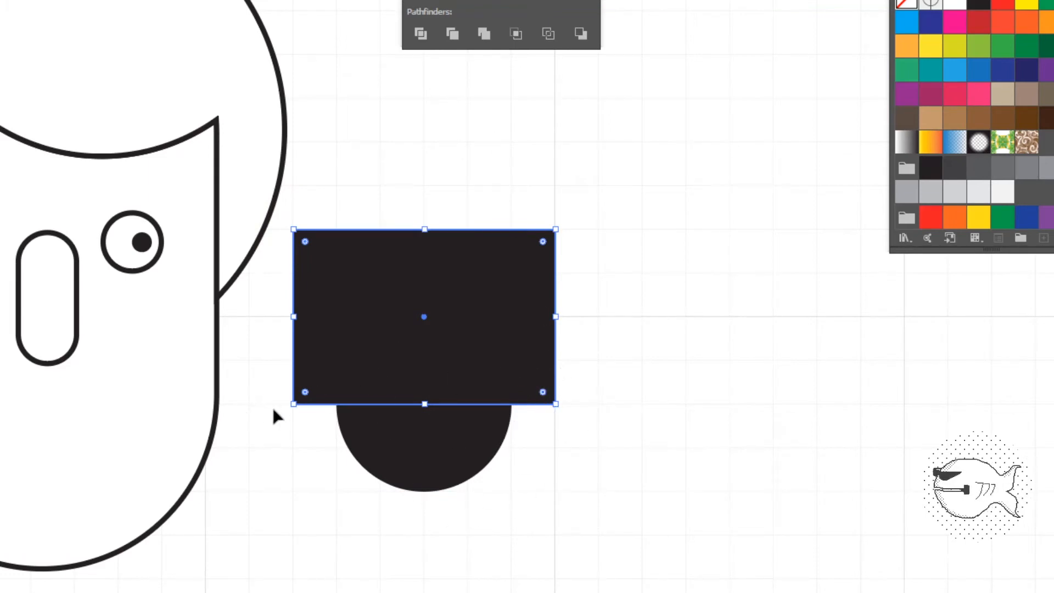
left_click(494, 534)
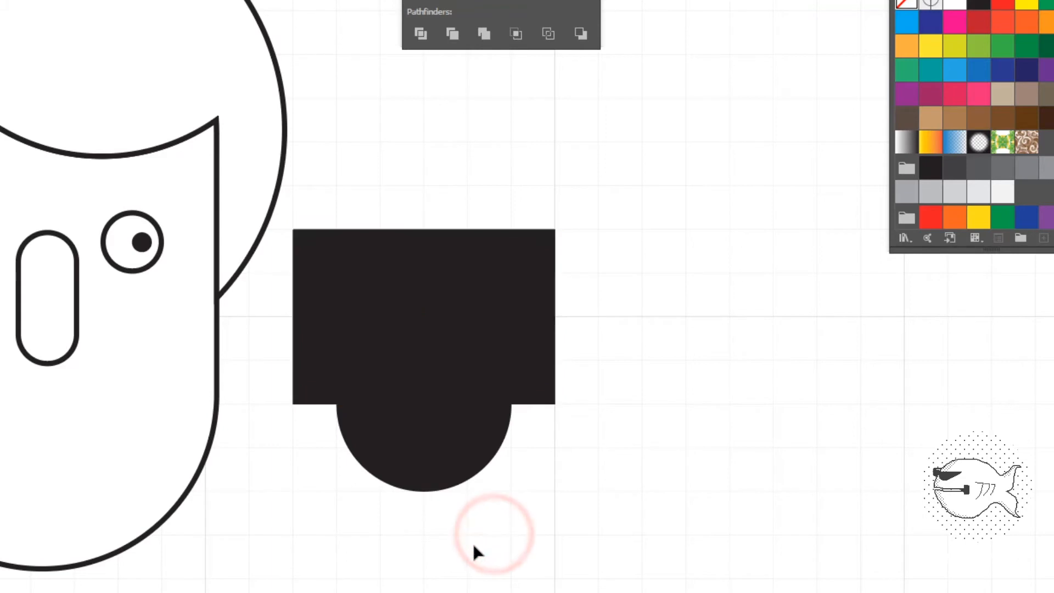
left_click_drag(477, 543, 356, 252)
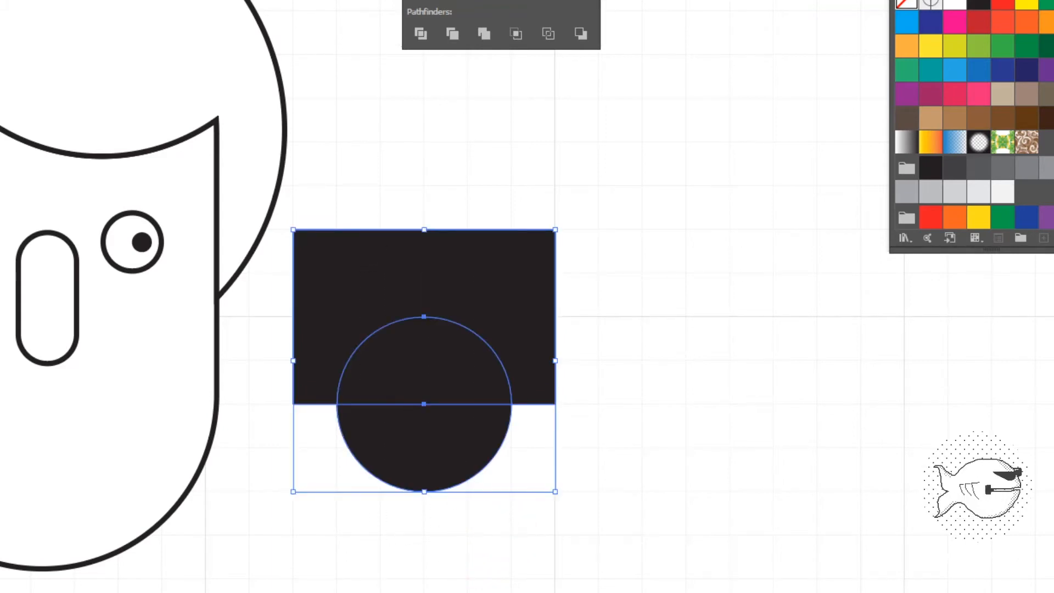
left_click_drag(446, 0, 428, 57)
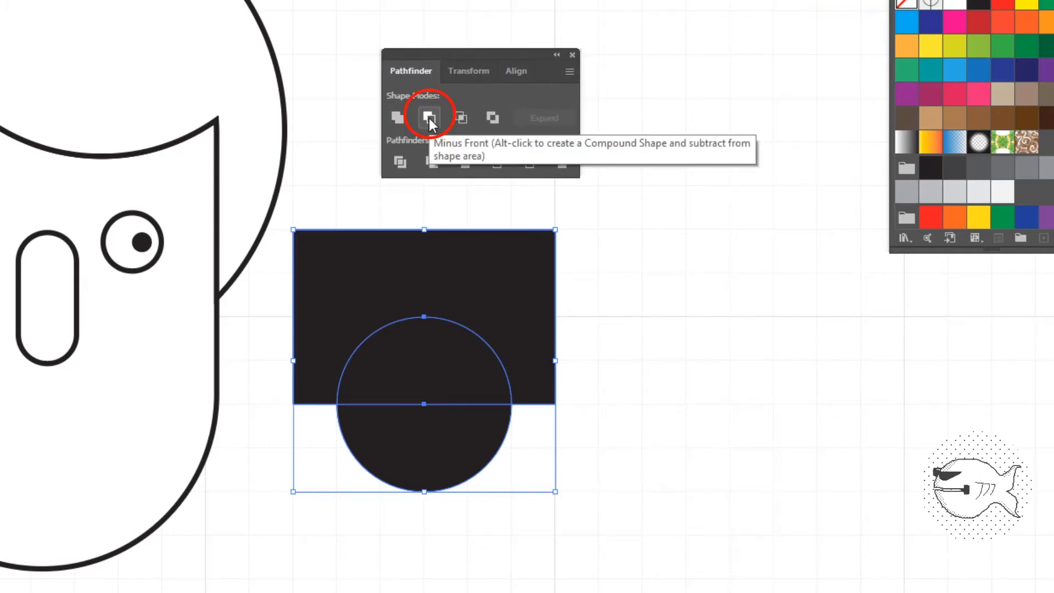
left_click(429, 117)
left_click(615, 365)
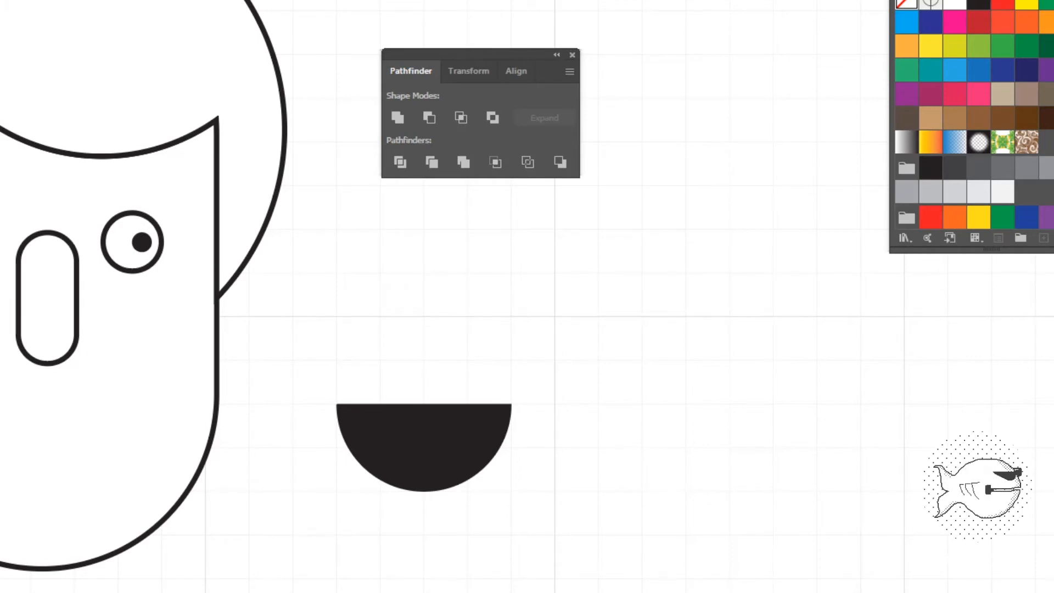
Turn off Snap to Grid and draw a wide rectangle overlapping the upper strip of the black half-circle.
left_click(5, 0)
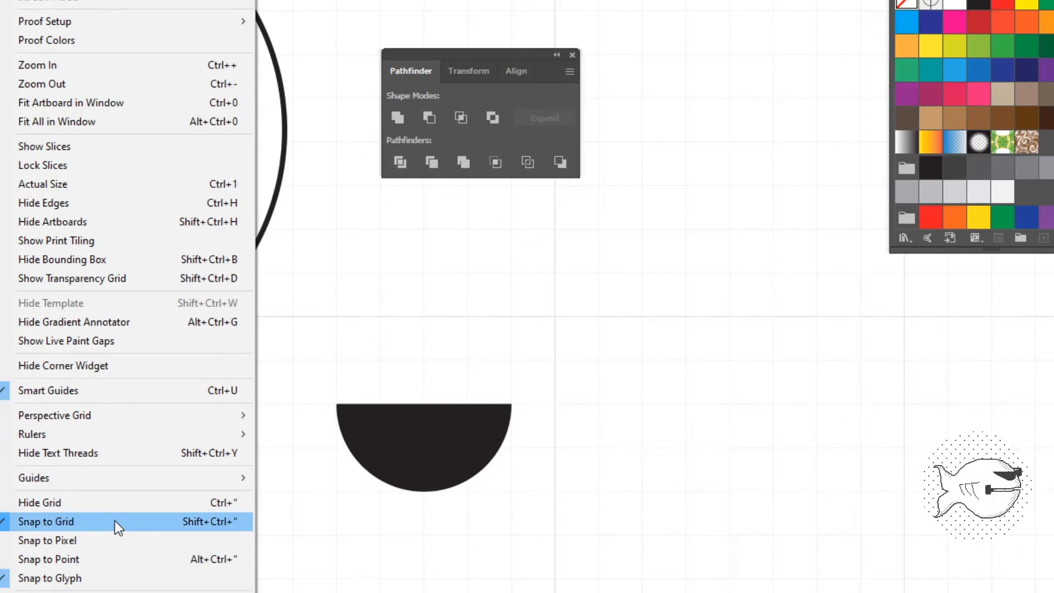
left_click(114, 520)
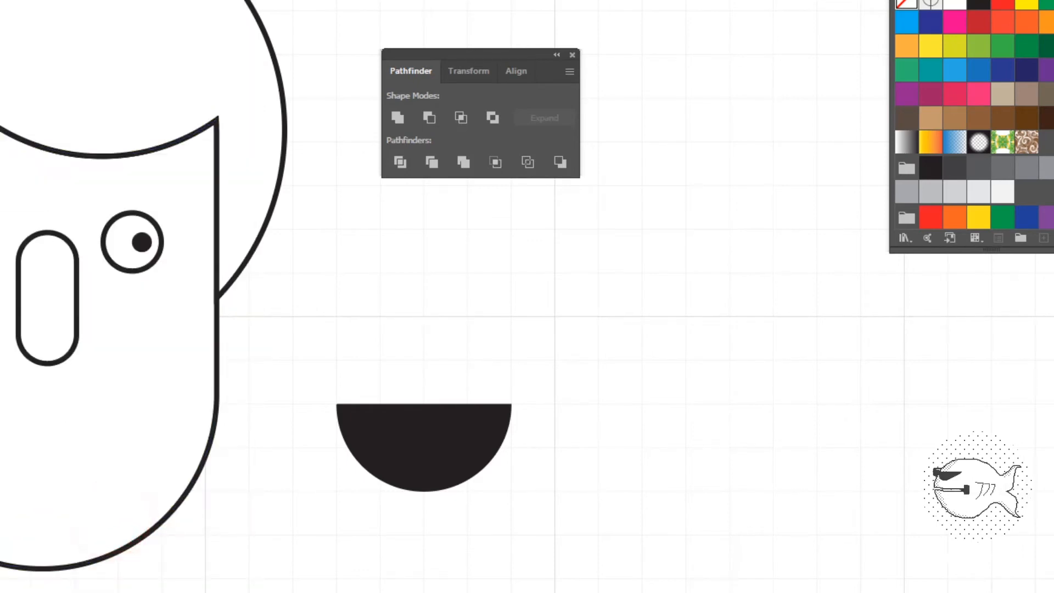
left_click_drag(300, 330, 537, 421)
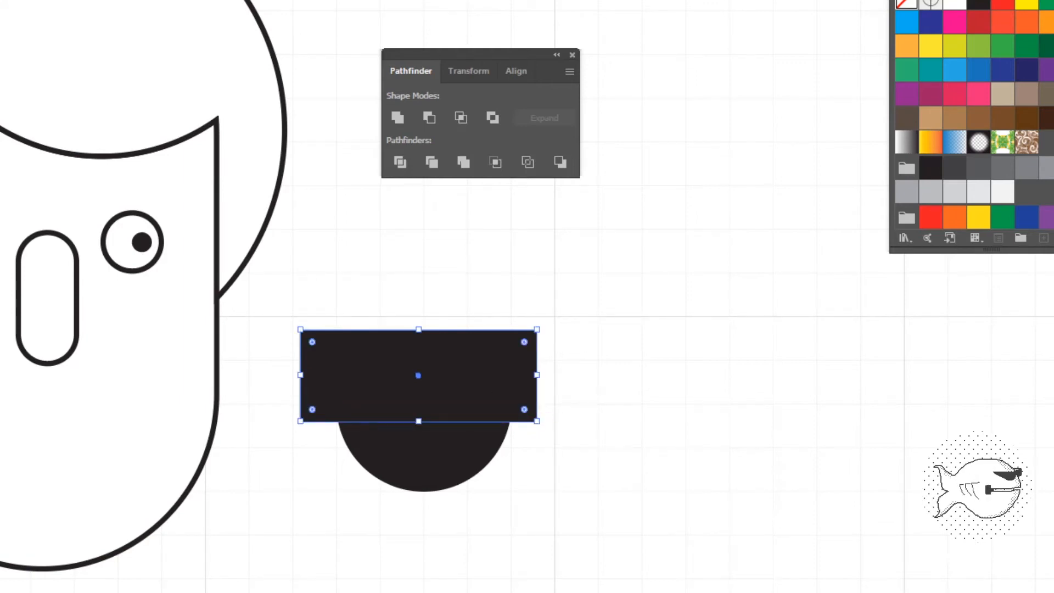
Split the overlapping black rectangle and half-circle into separate pieces with the Divide pathfinder.
left_click_drag(371, 279, 444, 463)
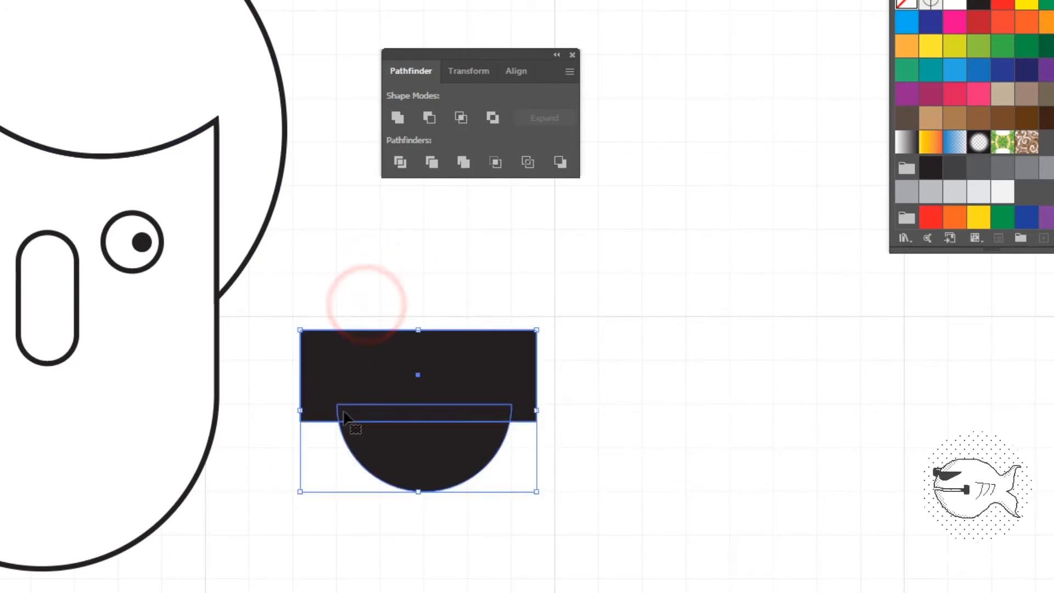
left_click(451, 287)
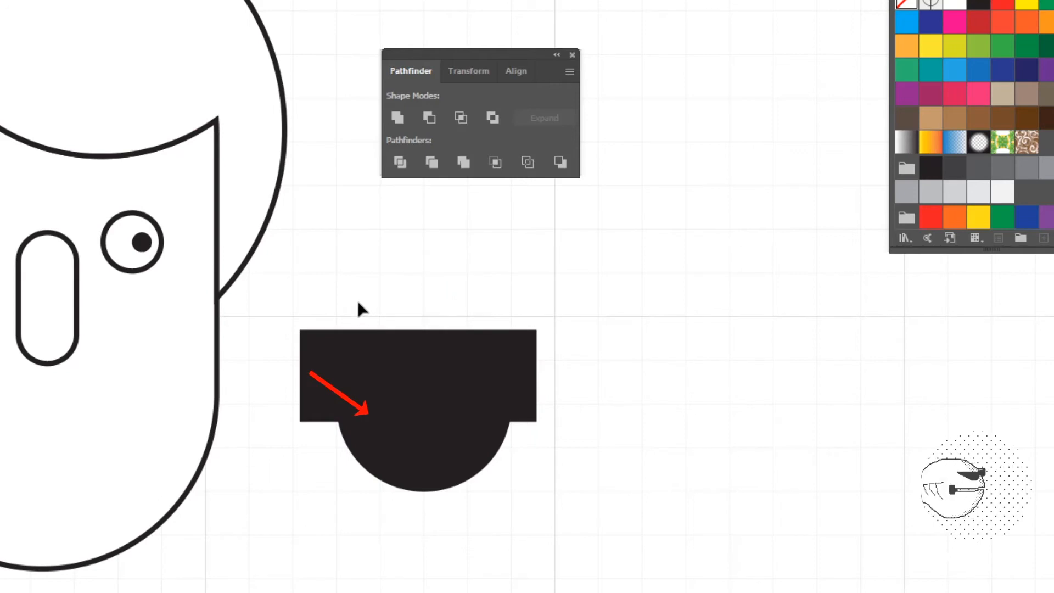
left_click_drag(359, 303, 477, 589)
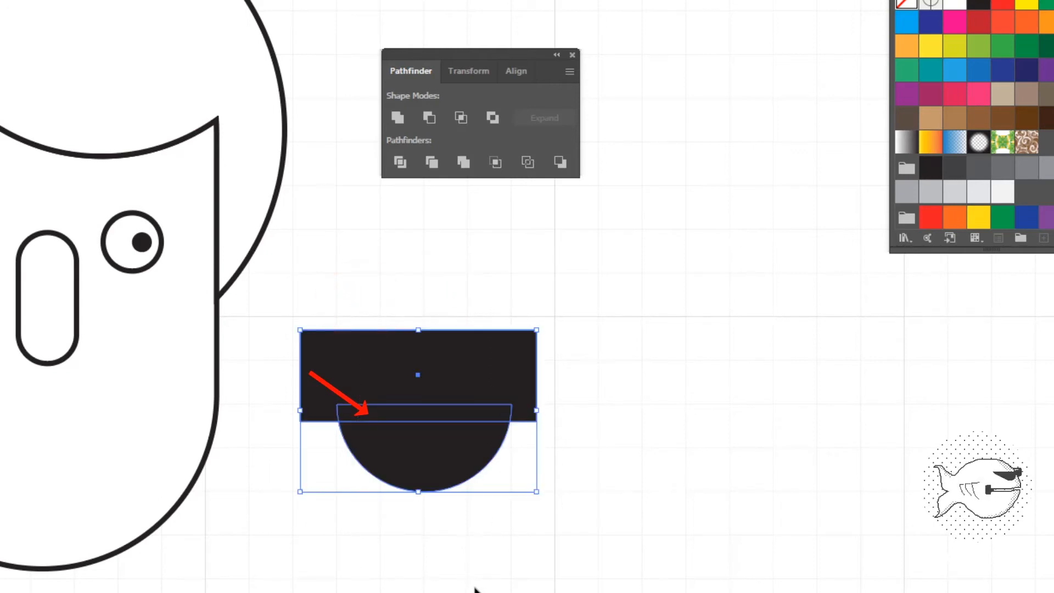
left_click(400, 162)
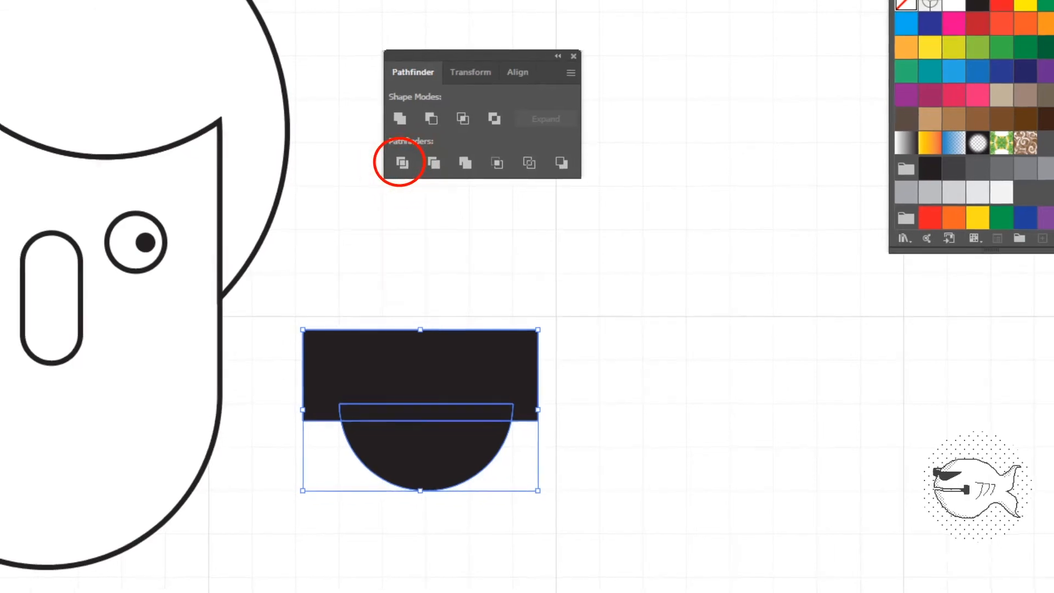
Ungroup the divided pieces and delete the rectangle part outside the half-circle.
left_click(110, 1)
left_click(141, 41)
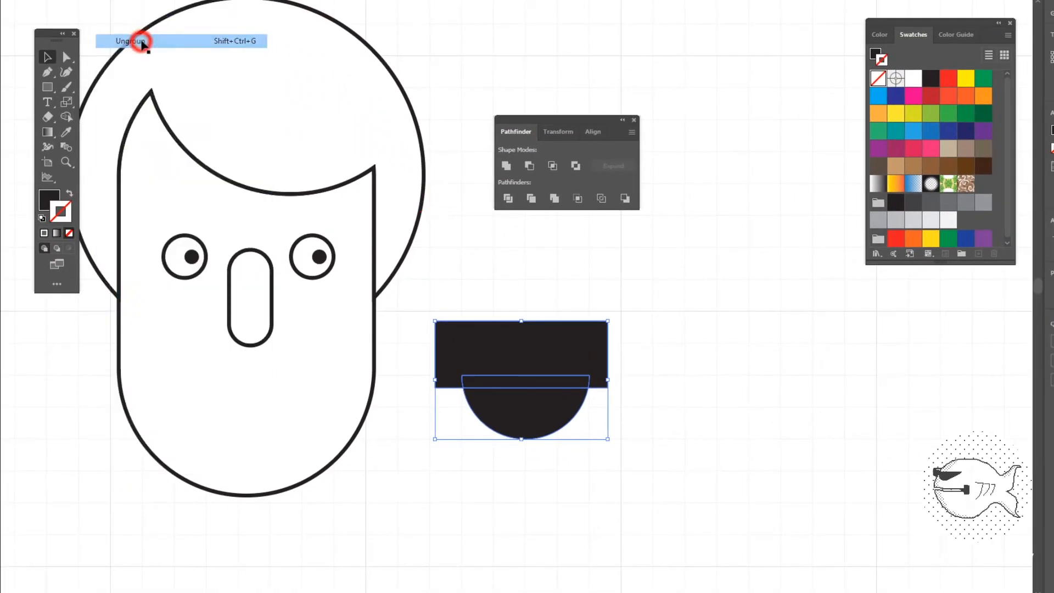
left_click(510, 272)
left_click(530, 349)
key("Delete")
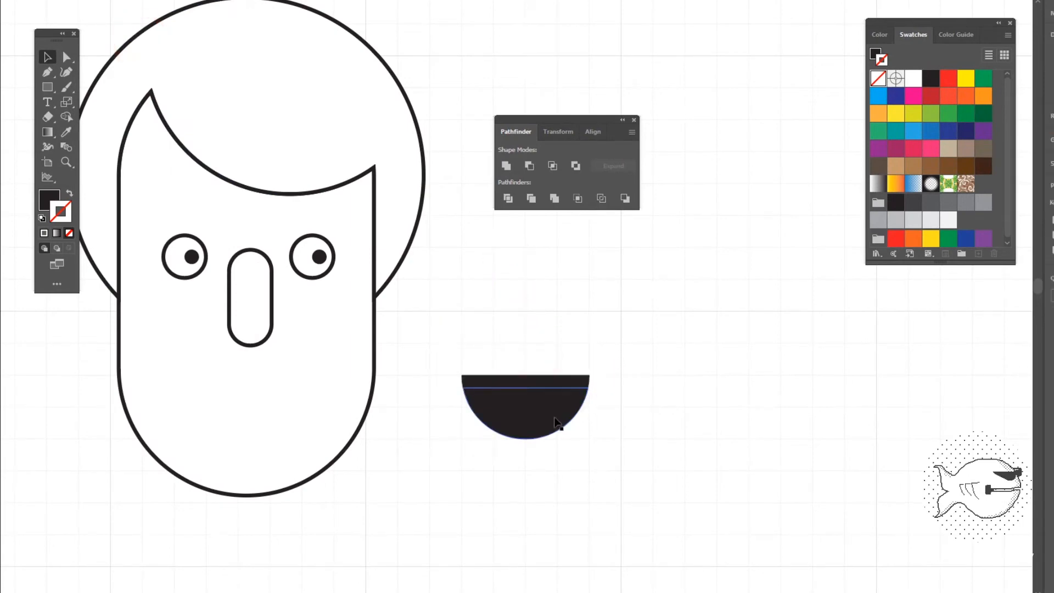
left_click(407, 301)
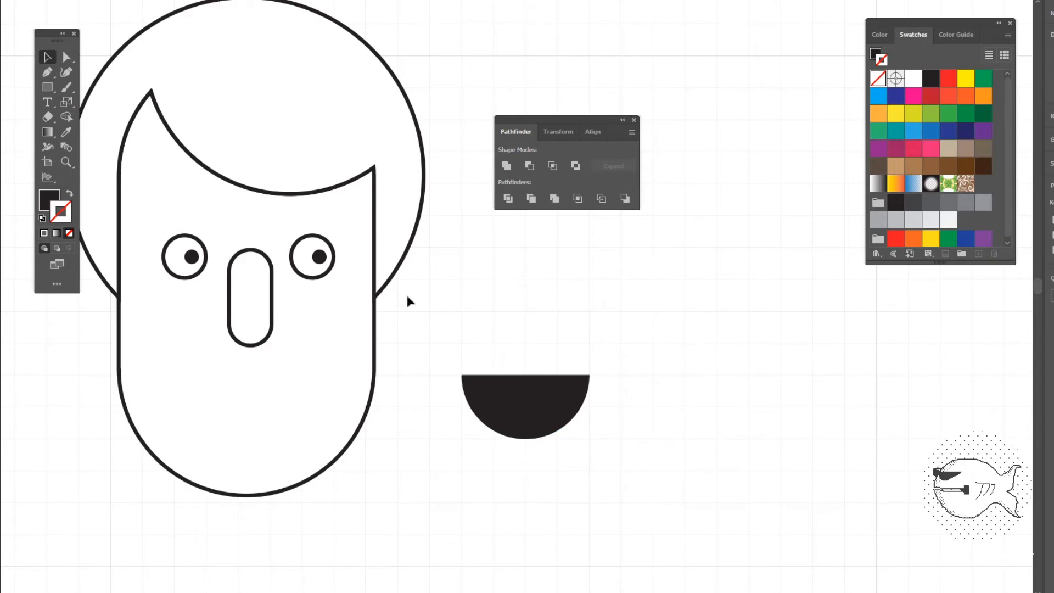
Fill the lower piece of the half-circle mouth with the bright pink swatch.
left_click(534, 424)
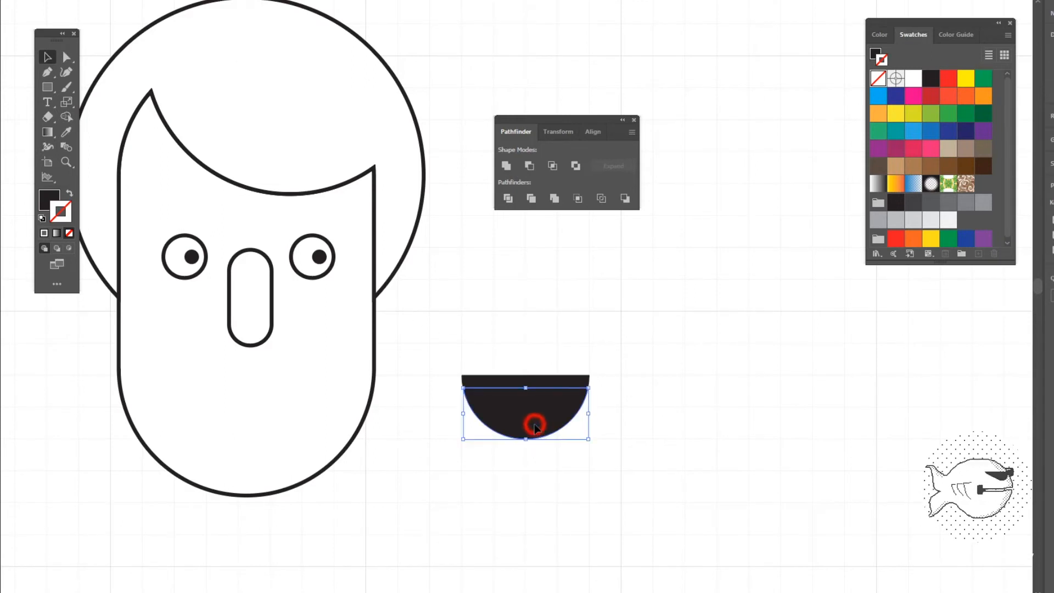
left_click(48, 199)
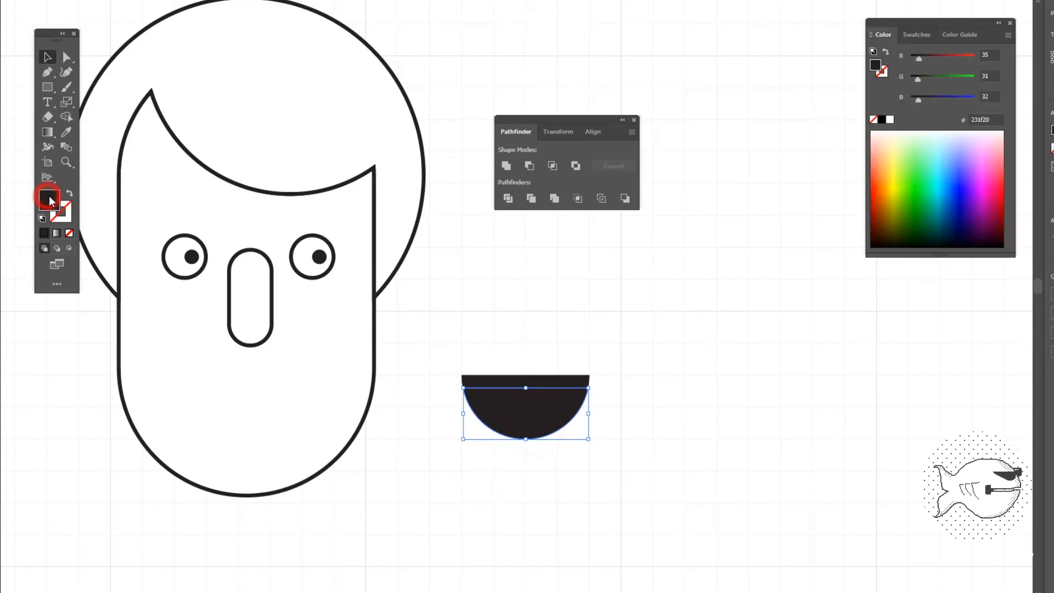
left_click(914, 35)
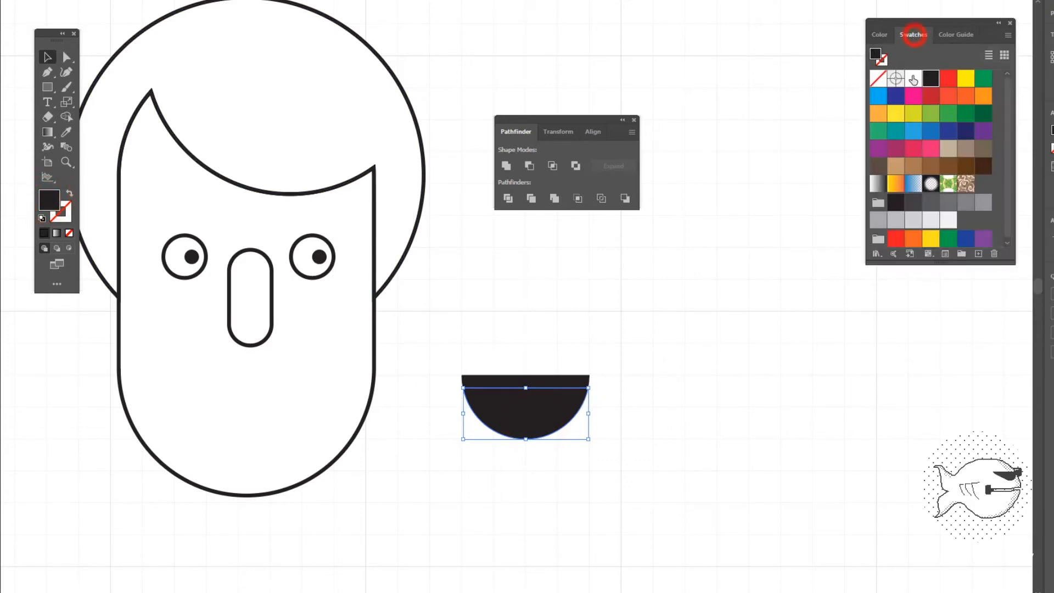
left_click(931, 149)
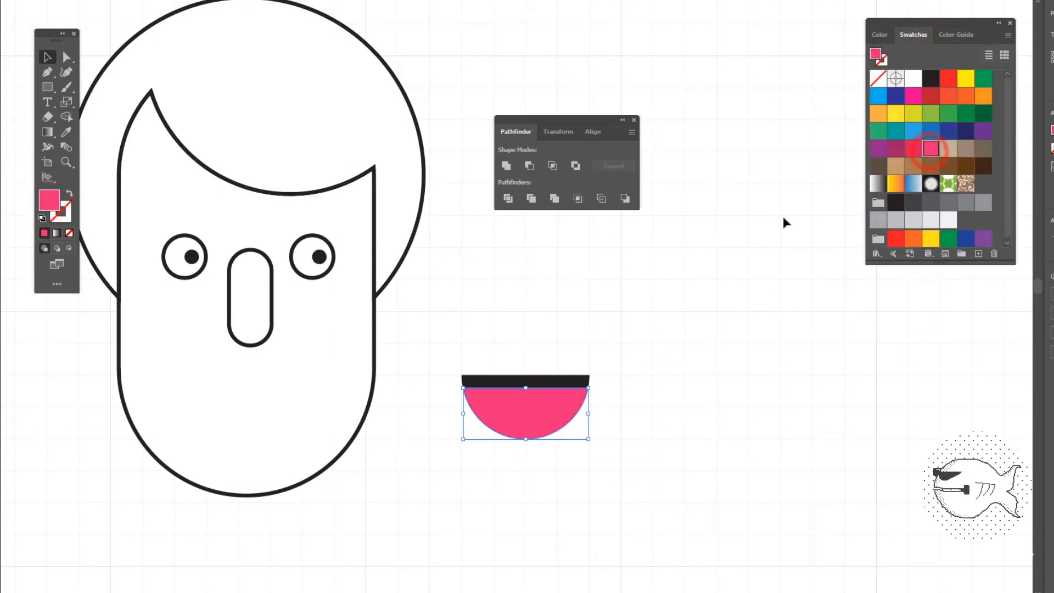
Fill the thin upper strip of the mouth with white to form the teeth.
left_click(572, 341)
left_click(565, 378)
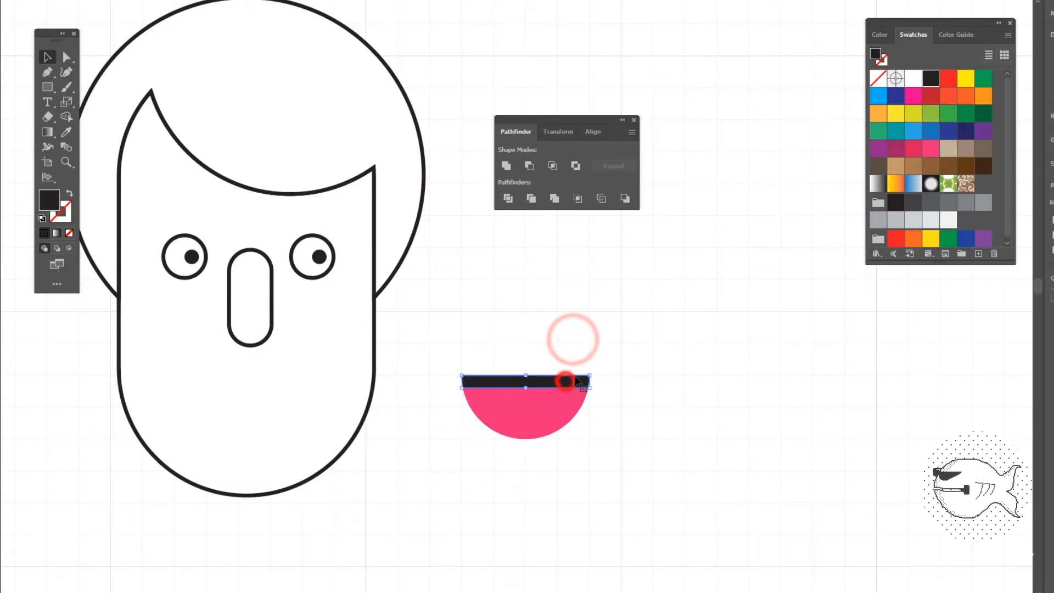
left_click(914, 82)
left_click(511, 348)
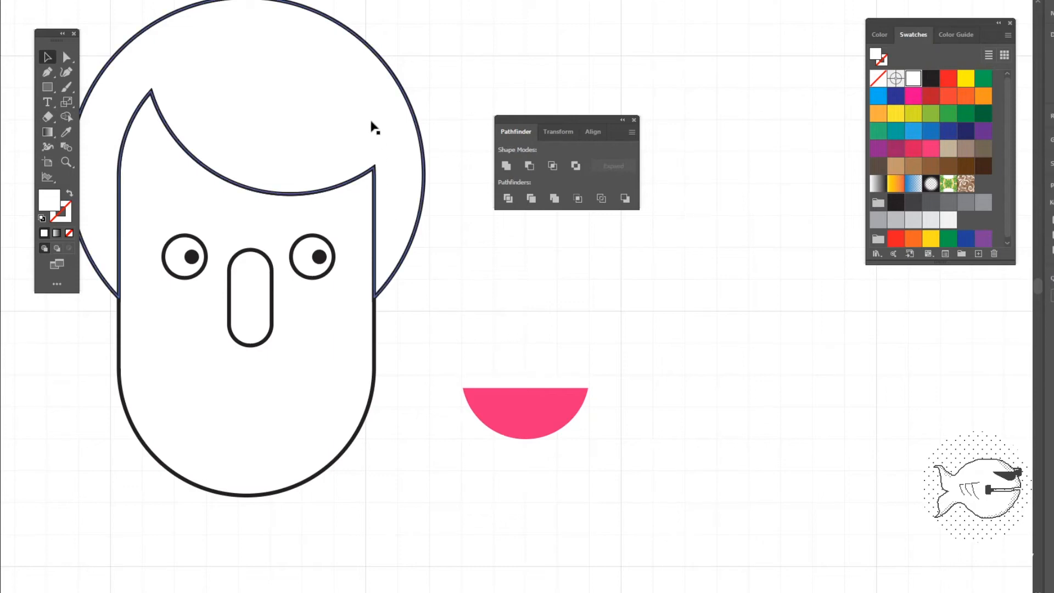
Fill the face shape with the light orange swatch and remove its stroke.
left_click(344, 345)
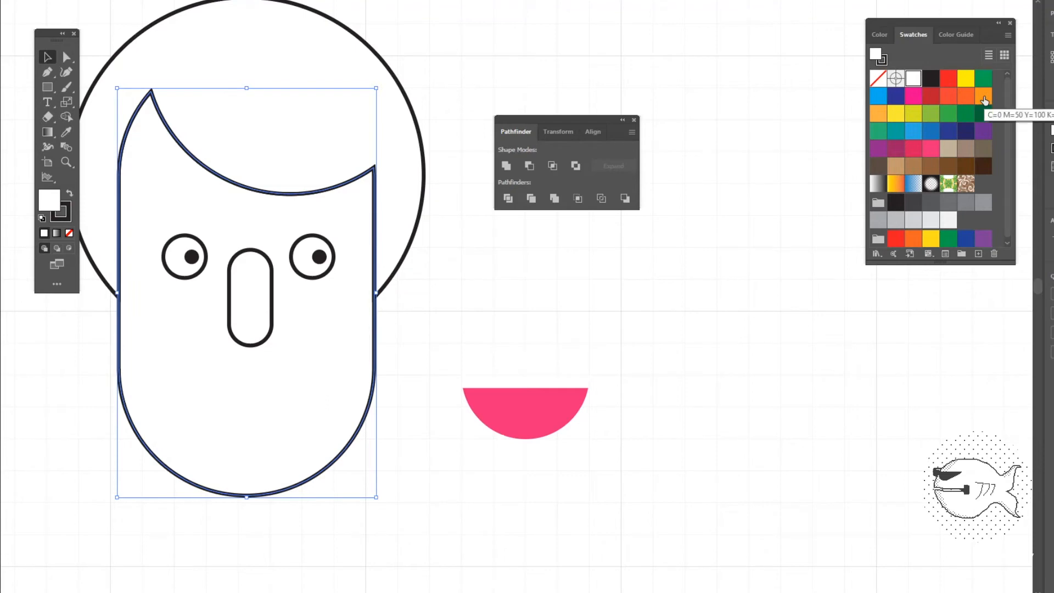
left_click(877, 120)
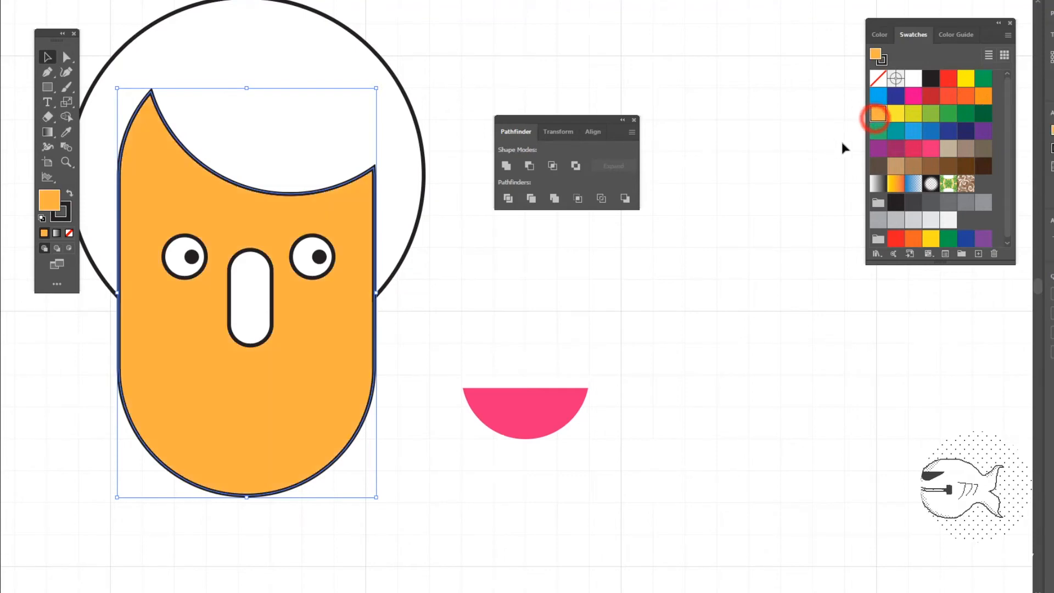
left_click(665, 290)
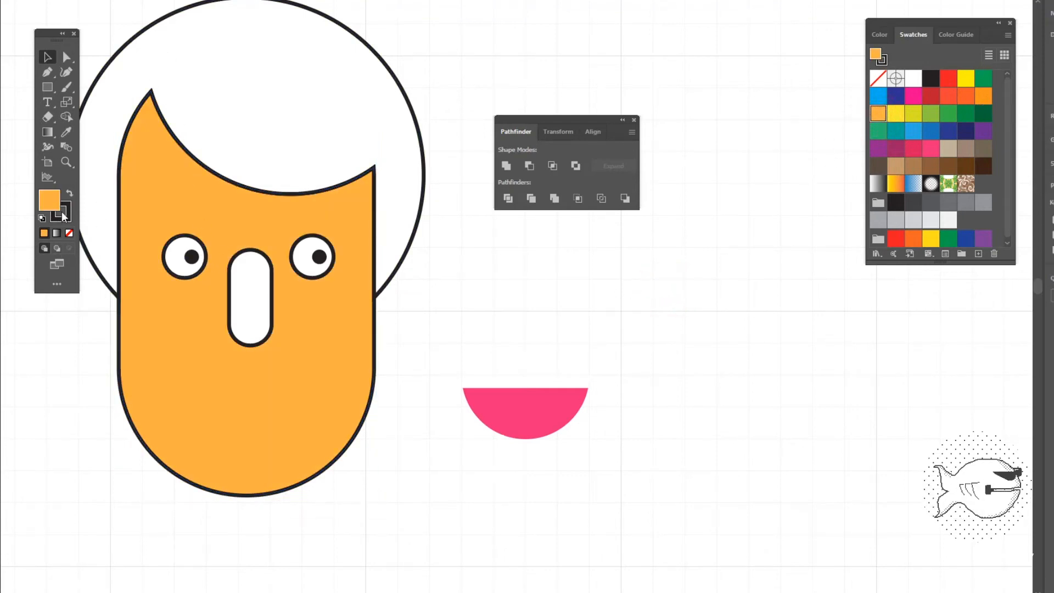
left_click(132, 237)
left_click(62, 216)
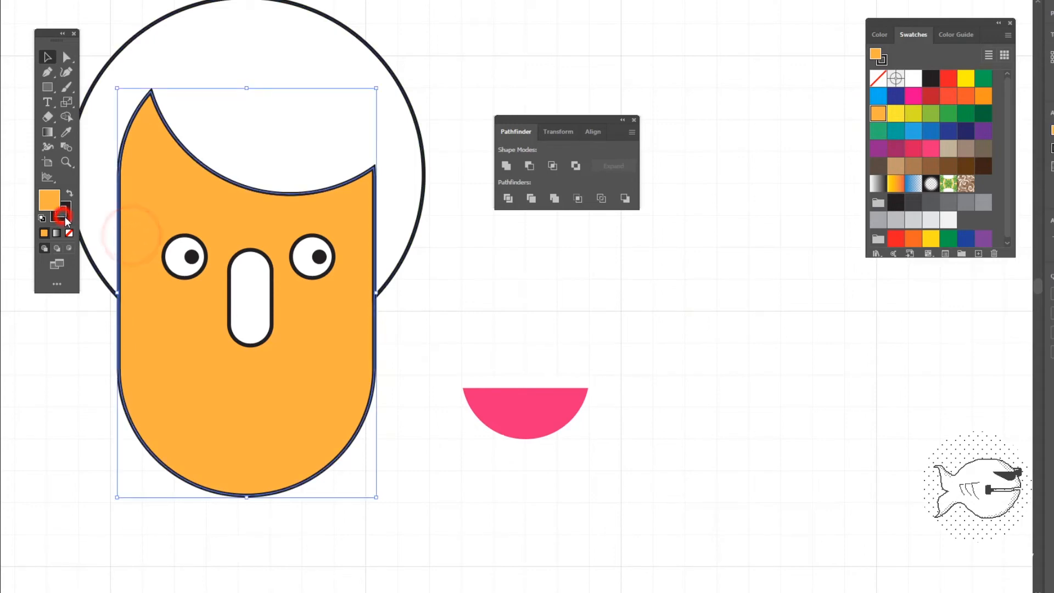
left_click(69, 235)
left_click(496, 51)
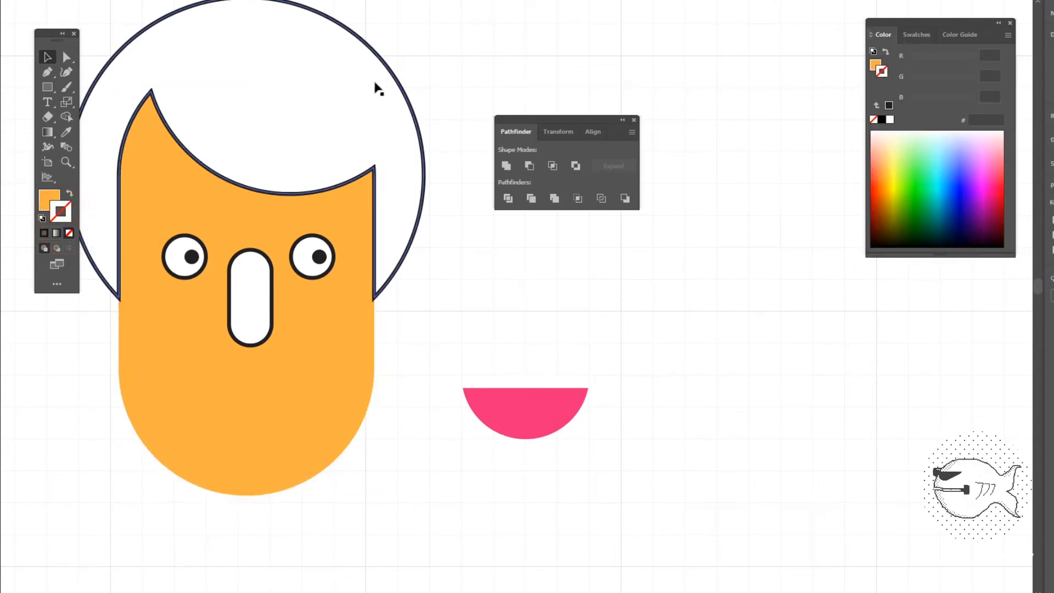
Remove the hair shape's stroke and fill it with the darkest brown swatch.
left_click(367, 87)
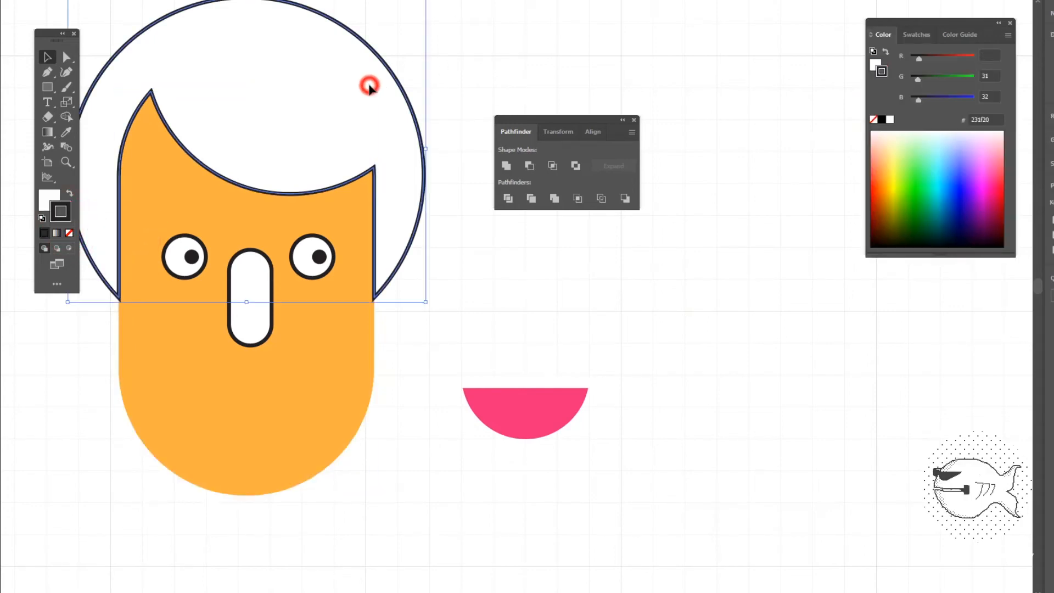
left_click(69, 233)
left_click(46, 198)
left_click(913, 35)
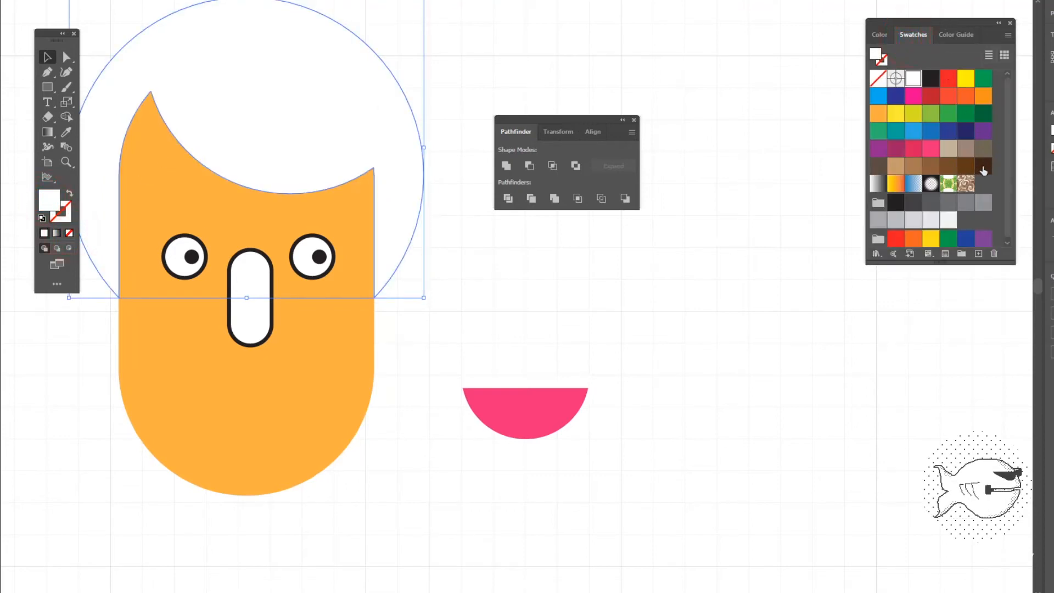
left_click(983, 166)
left_click(574, 49)
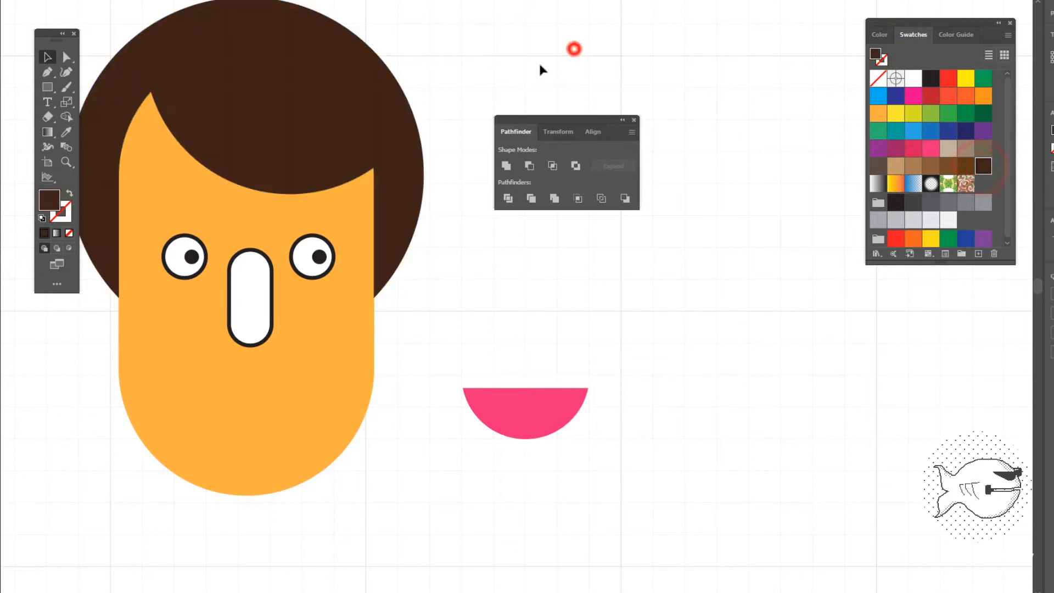
Fill the nose with the C=0 M=50 Y=100 orange swatch and remove its stroke.
left_click(248, 283)
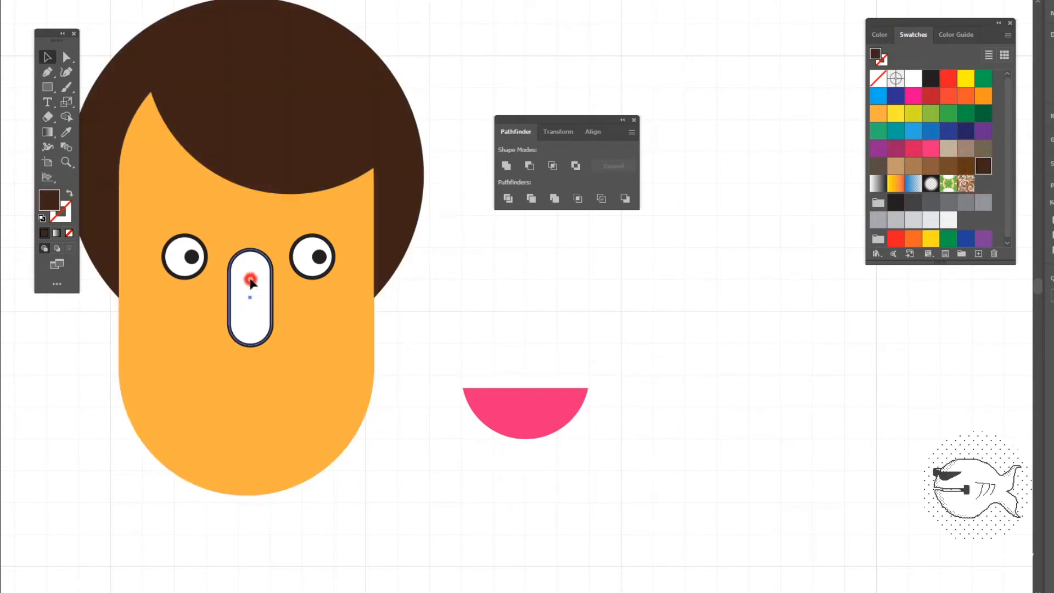
left_click(250, 281)
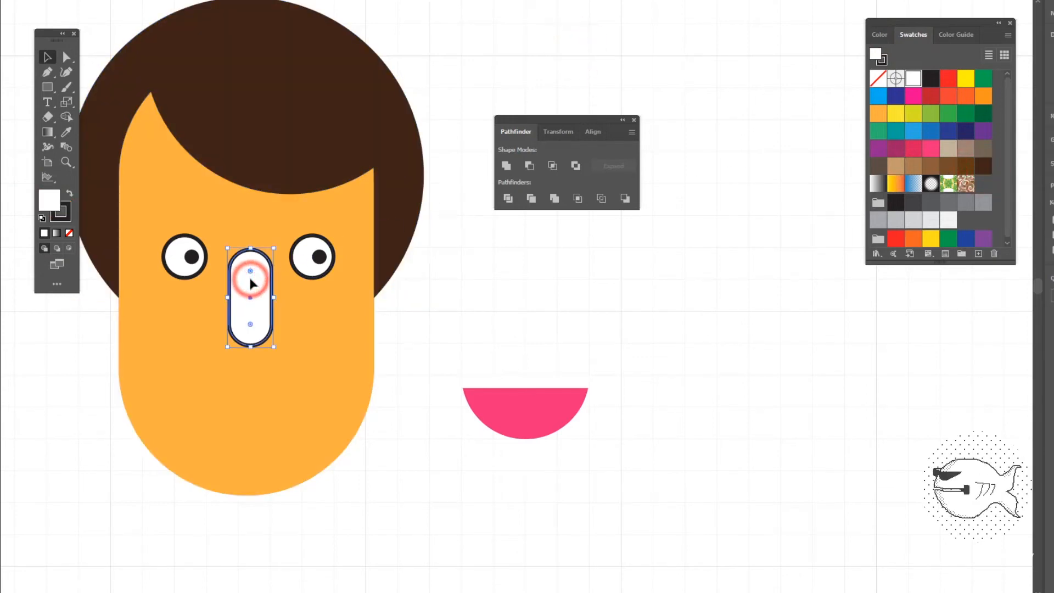
left_click(988, 98)
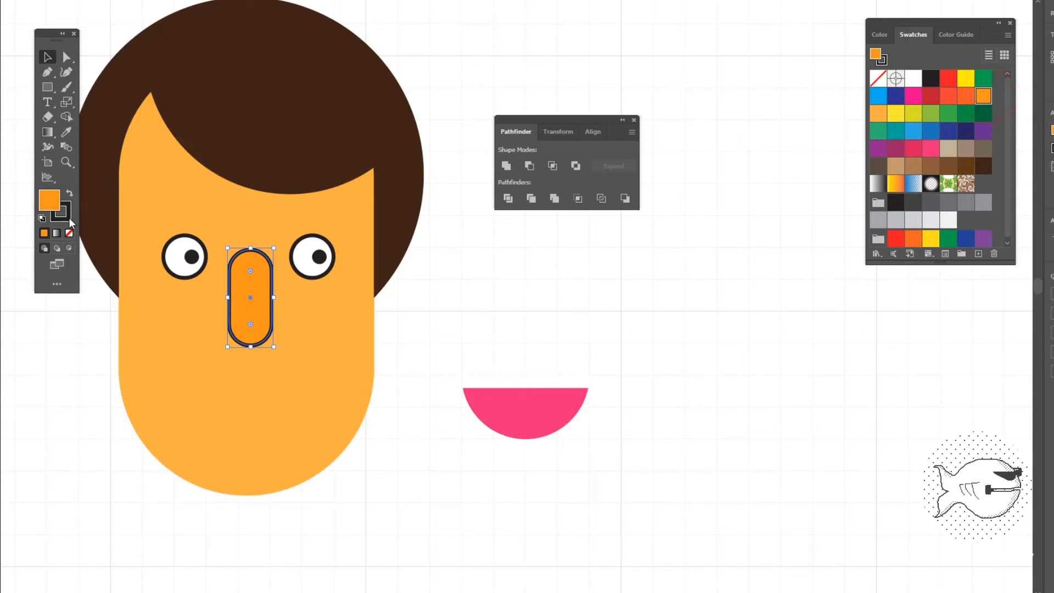
left_click(67, 218)
left_click(70, 232)
left_click(499, 305)
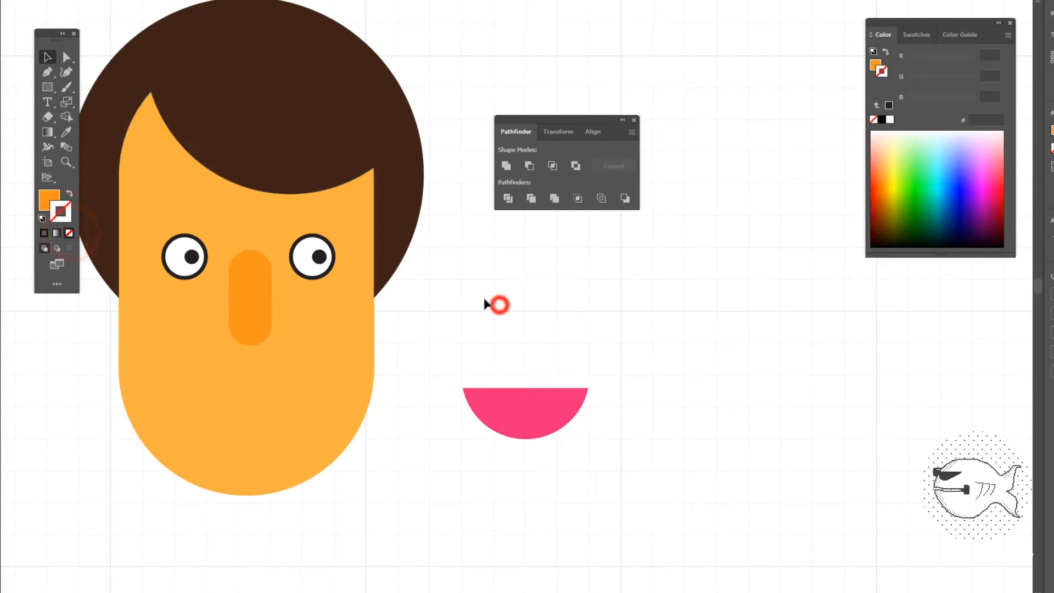
Remove the stroke from both white eye circles.
left_click(174, 250)
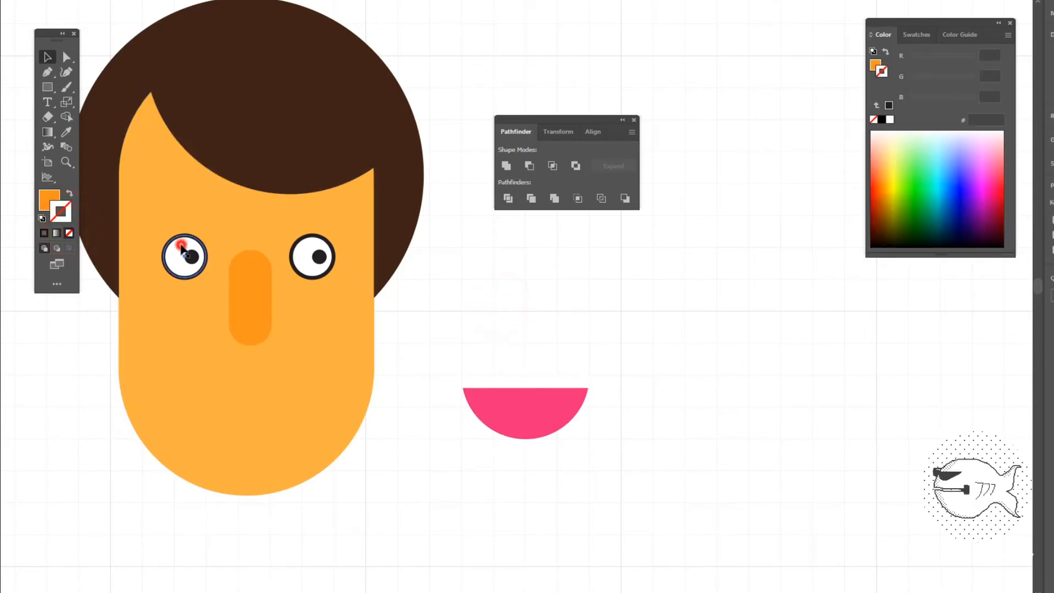
left_click(310, 245, "shift")
left_click(69, 232)
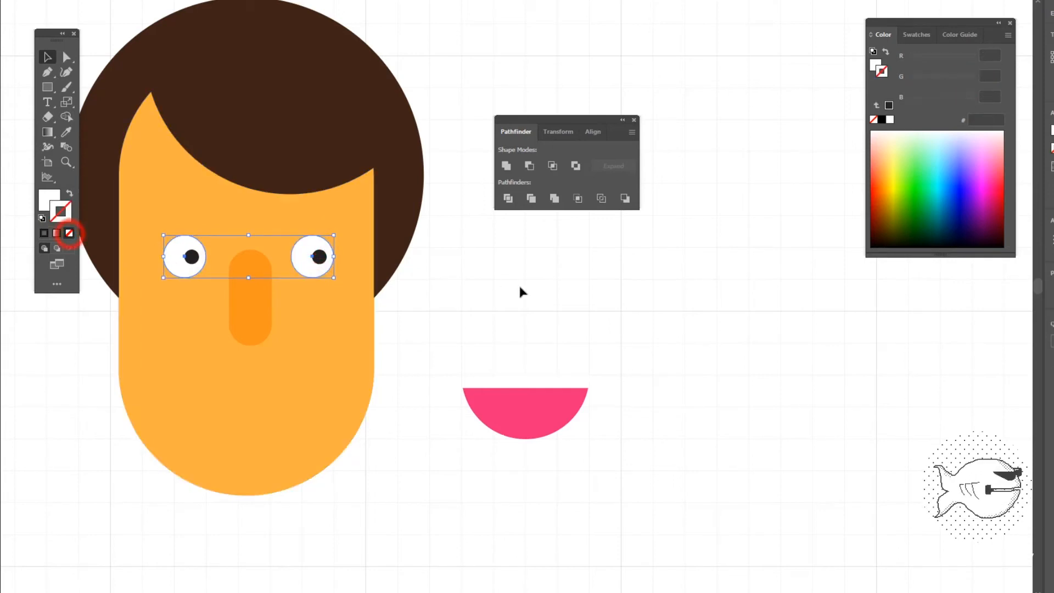
left_click(570, 312)
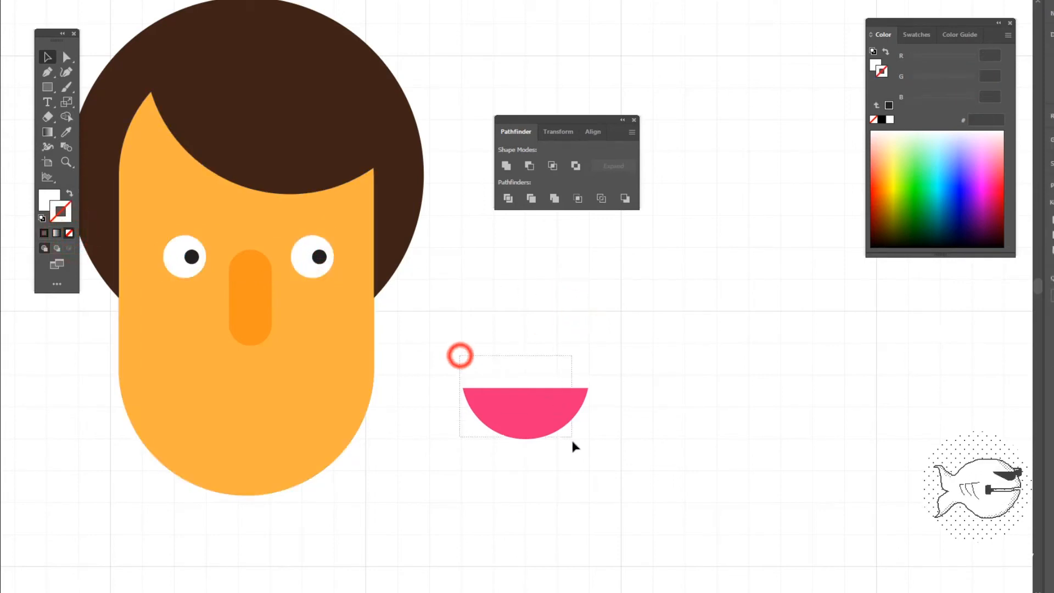
Move the teeth and mouth together onto the face below the nose and tilt them slightly counterclockwise.
left_click_drag(571, 437, 273, 407)
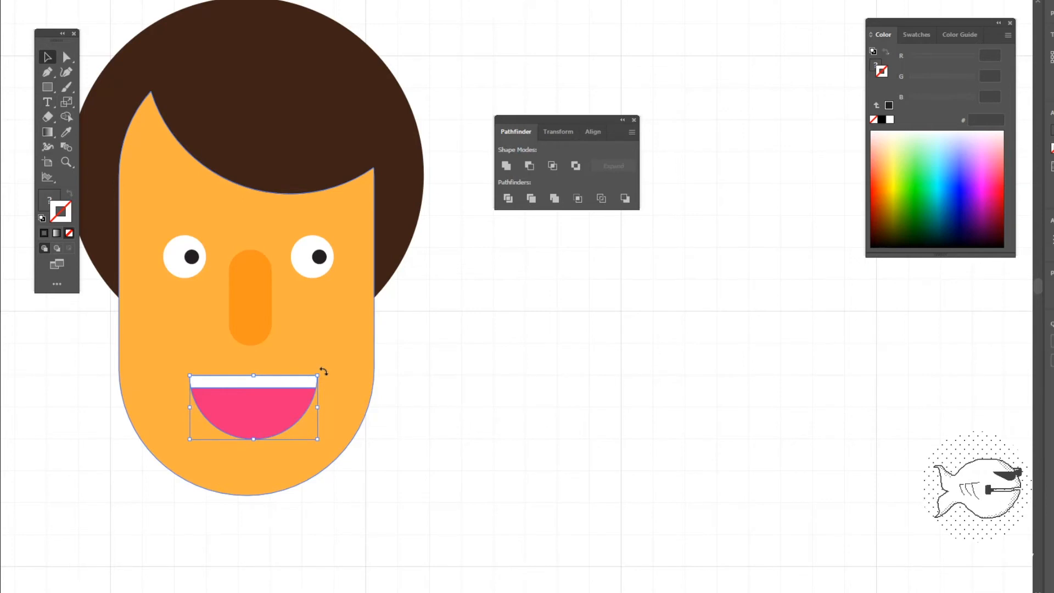
left_click_drag(324, 371, 320, 358)
left_click_drag(278, 398, 281, 393)
left_click(470, 394)
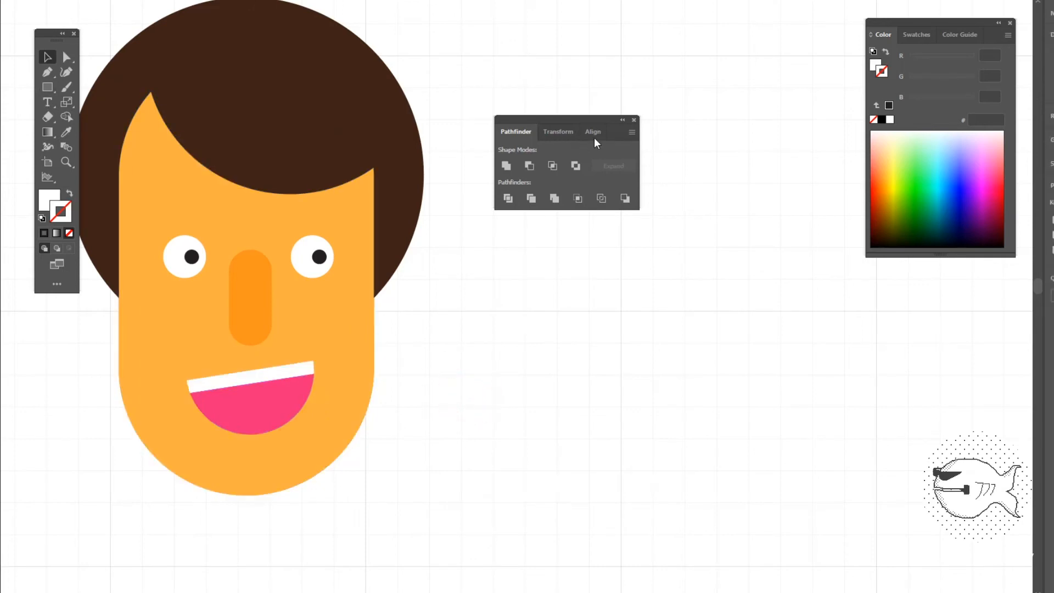
Draw a 36 px circle beside the face with the default white fill and black stroke.
left_click(47, 88)
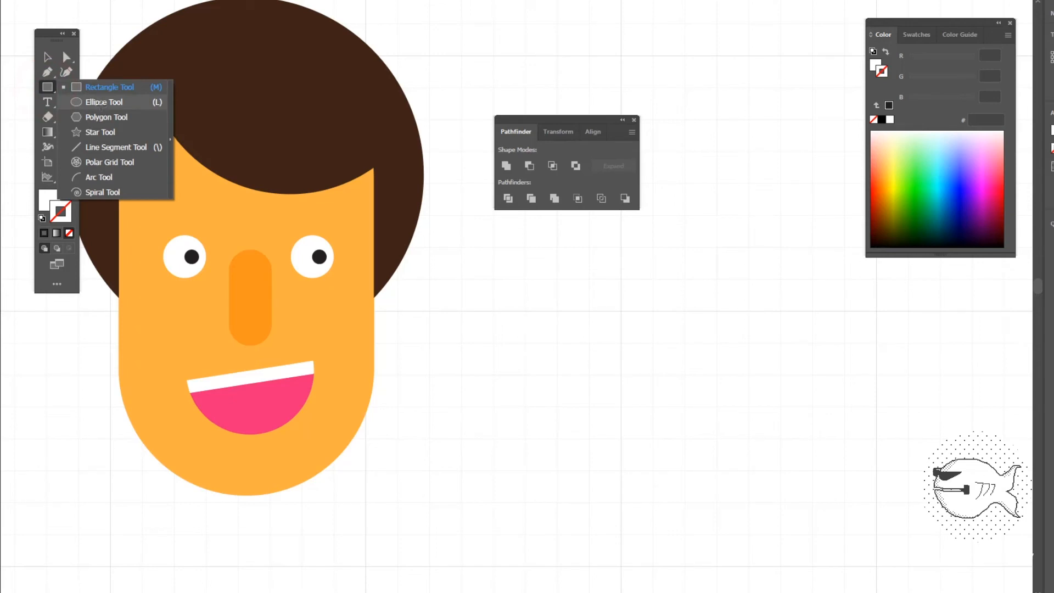
left_click(101, 103)
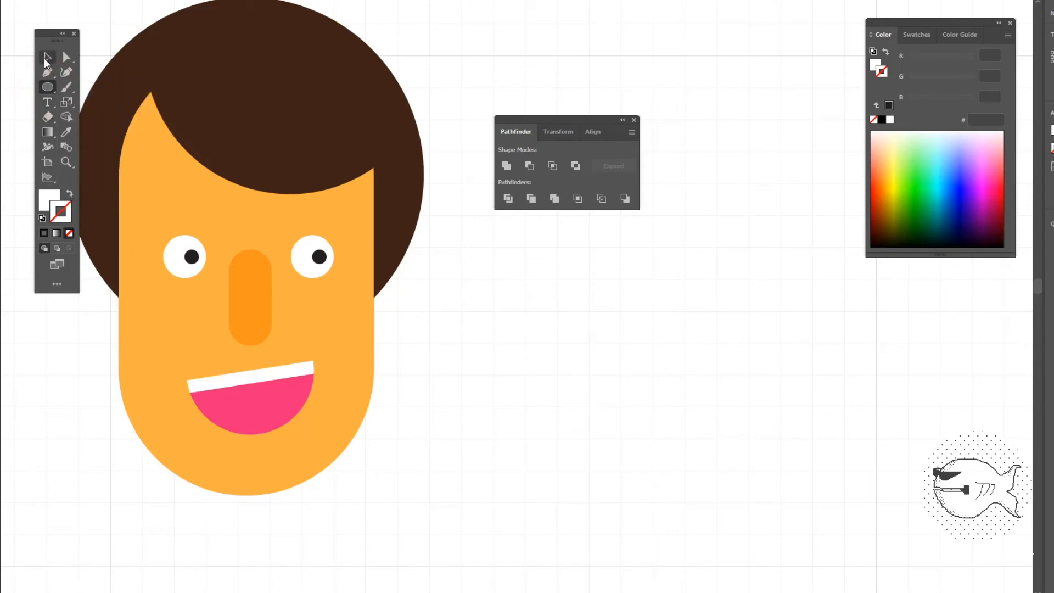
left_click(48, 198)
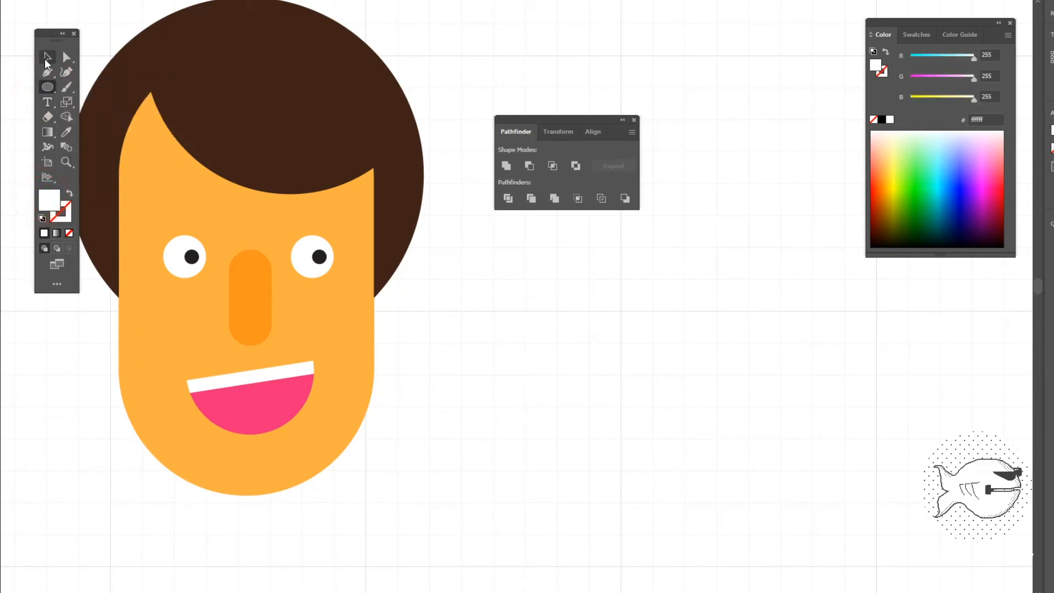
key("d")
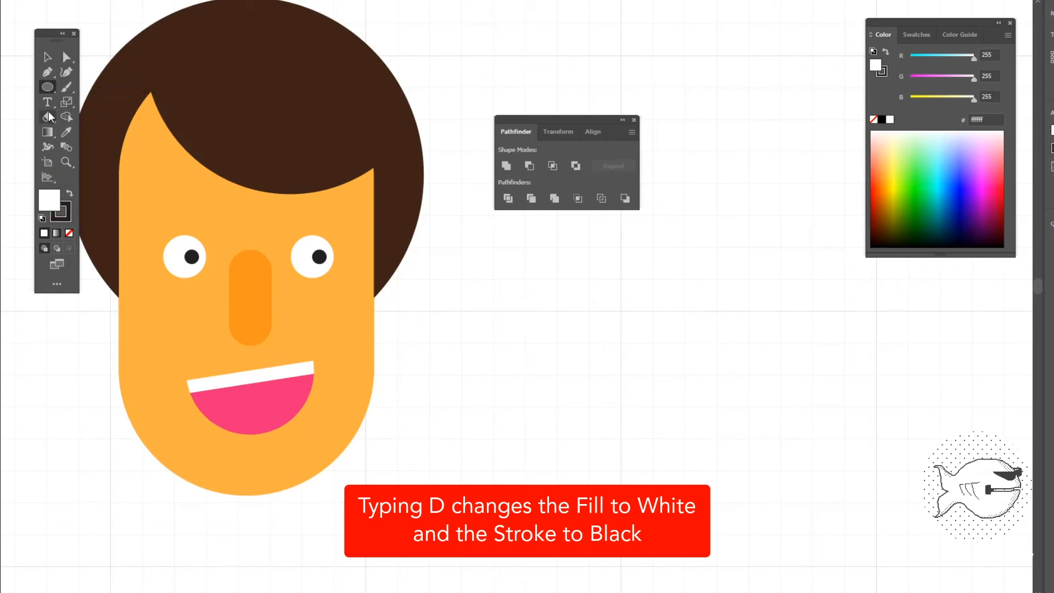
left_click(48, 87)
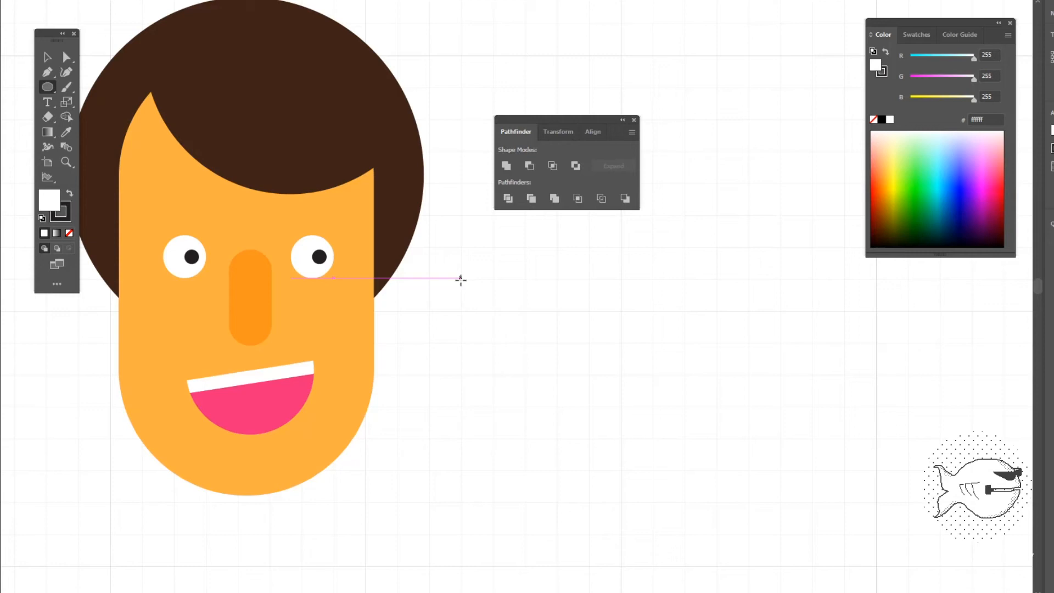
left_click(460, 280)
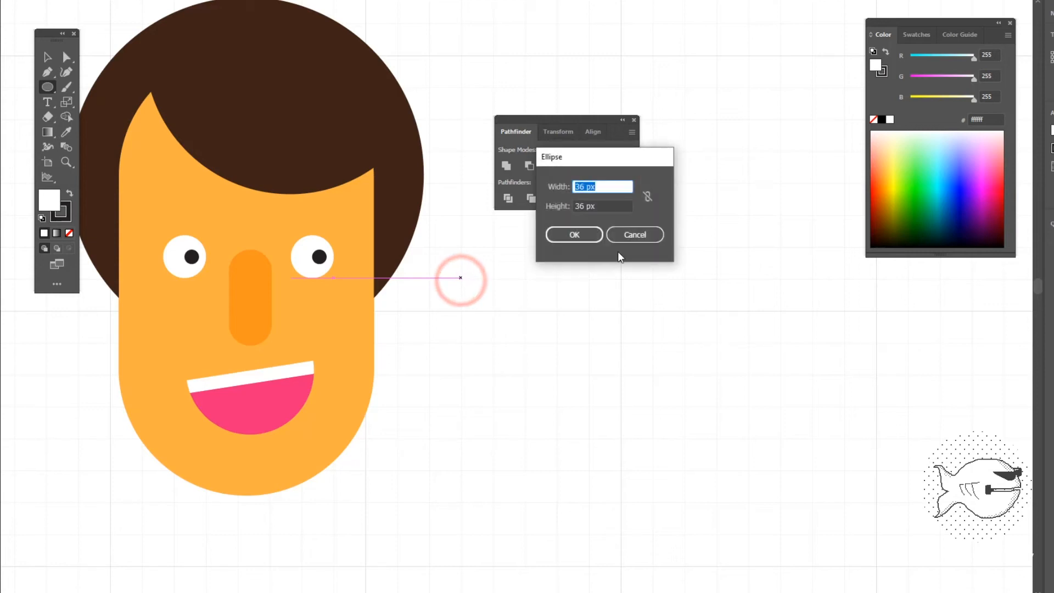
left_click(585, 234)
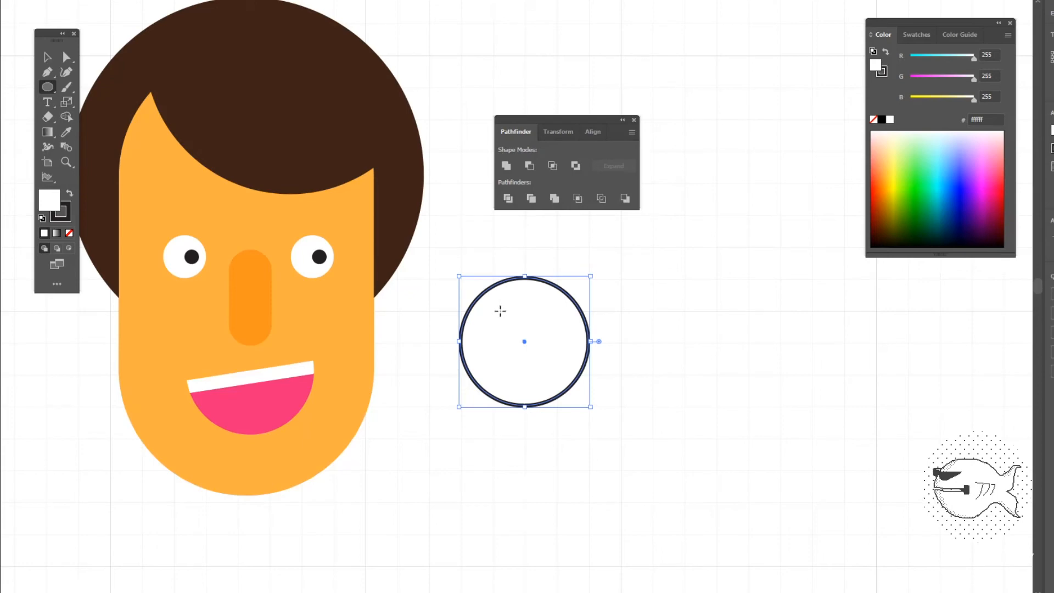
Draw an 18 px circle inside the 36 px circle.
left_click(500, 310)
type("18")
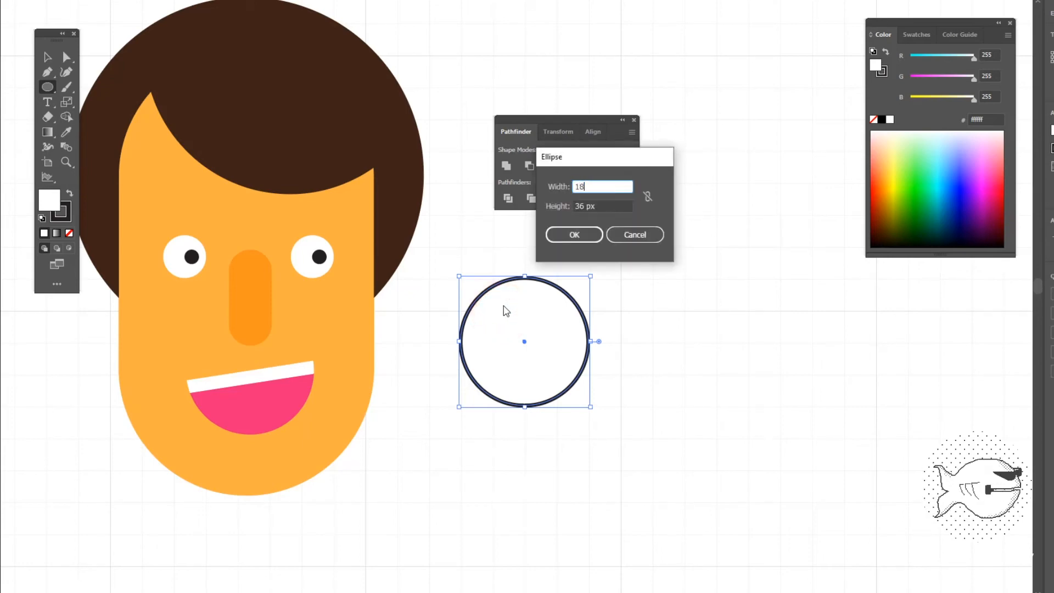
key("Tab")
type("18")
key("Return")
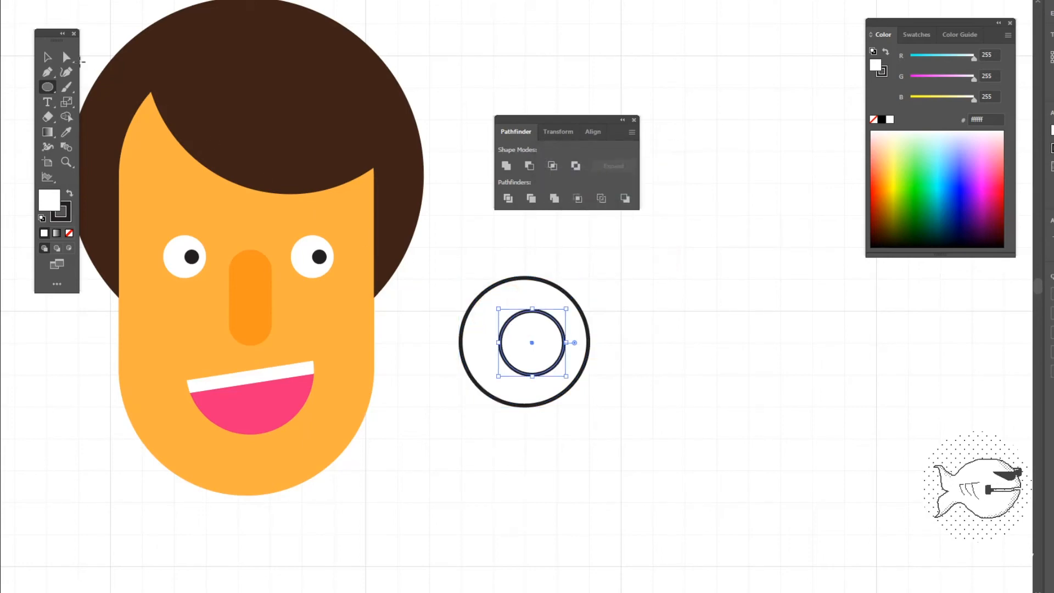
Align the two circles beside the face to each other's horizontal and vertical centers.
left_click(48, 55)
left_click(513, 256)
left_click_drag(487, 258, 661, 455)
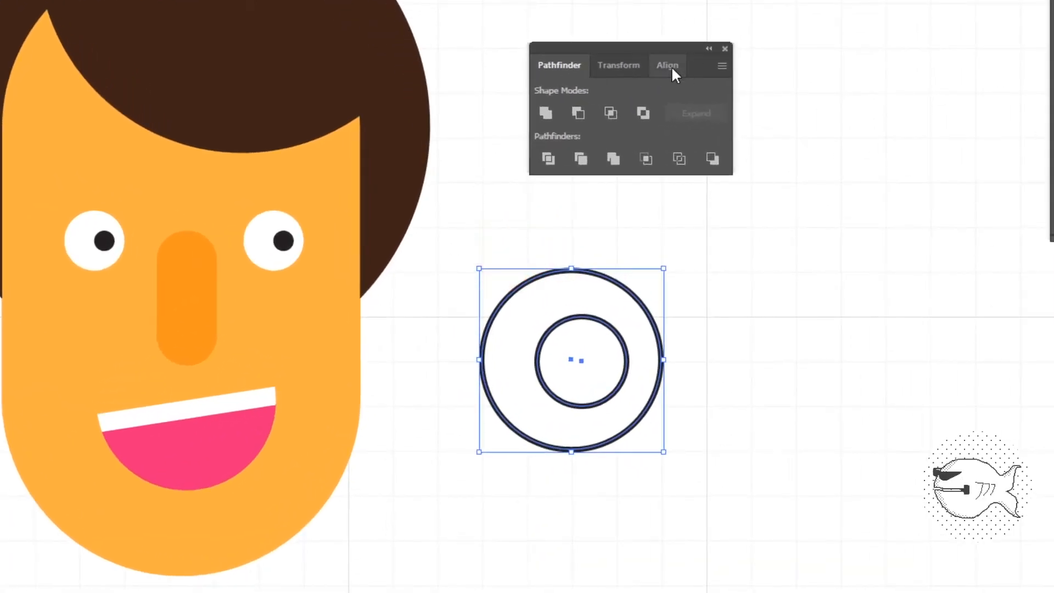
left_click(672, 67)
left_click_drag(651, 49, 646, 0)
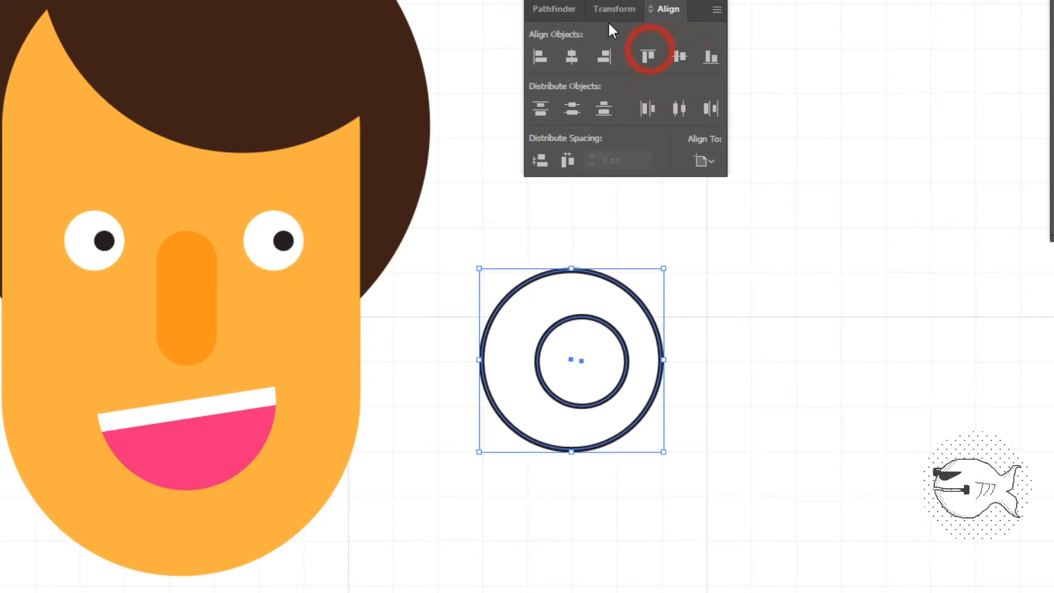
left_click(572, 57)
left_click(684, 63)
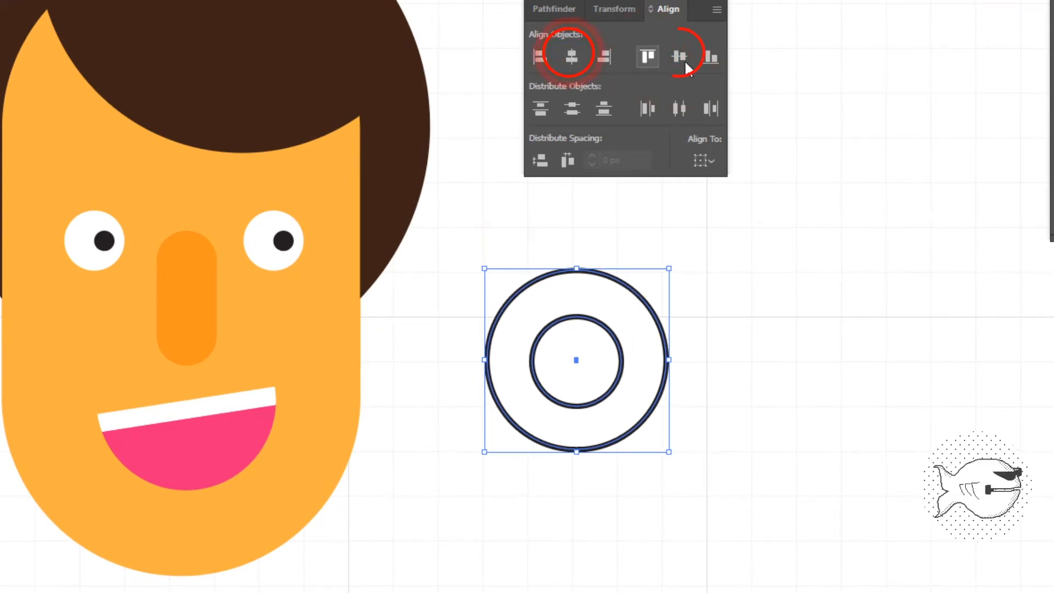
left_click(743, 306)
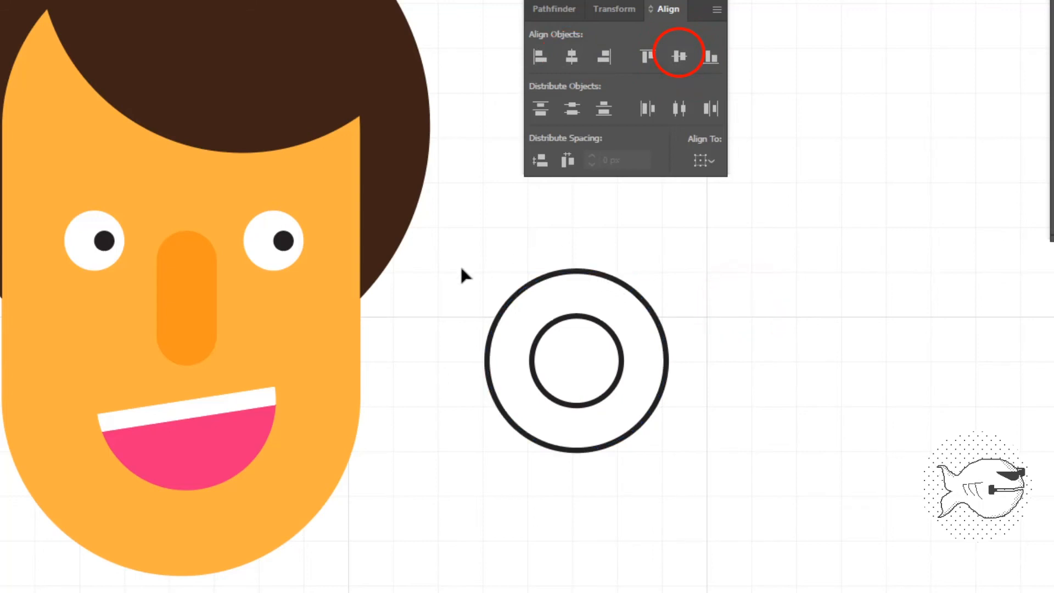
Scale both concentric circles together uniformly to 50%, with strokes and effects scaled too.
left_click_drag(456, 265, 701, 487)
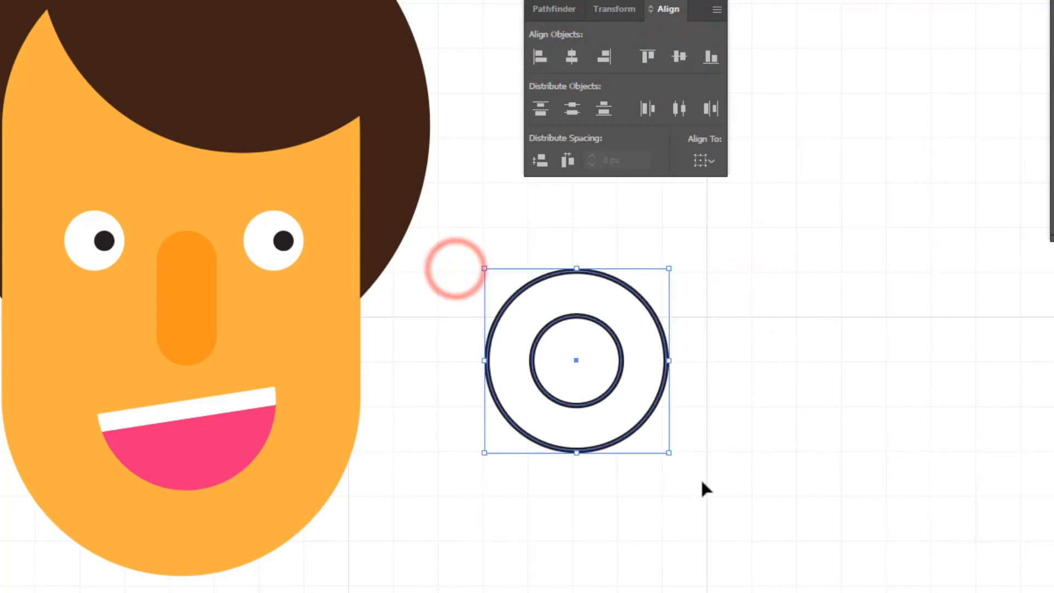
left_click(488, 235)
left_click_drag(478, 249, 700, 484)
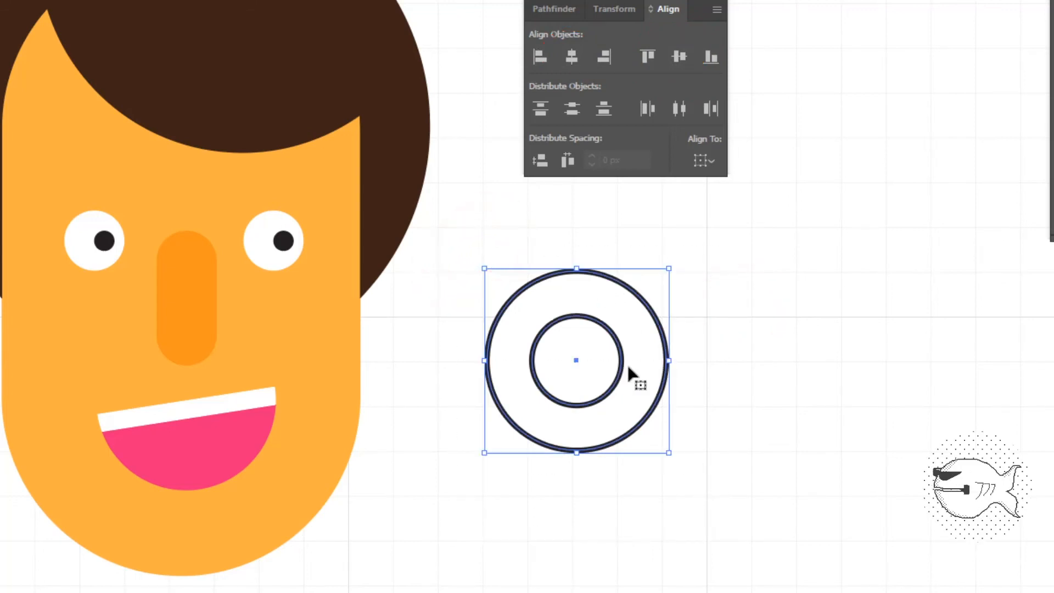
left_click(528, 212)
left_click_drag(488, 245, 638, 395)
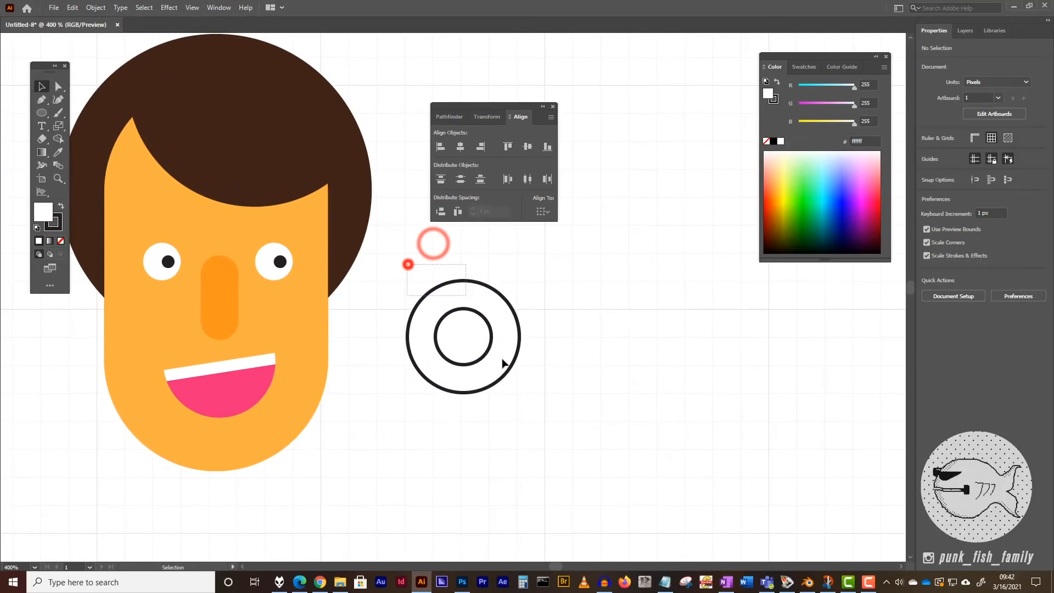
left_click_drag(503, 363, 517, 416)
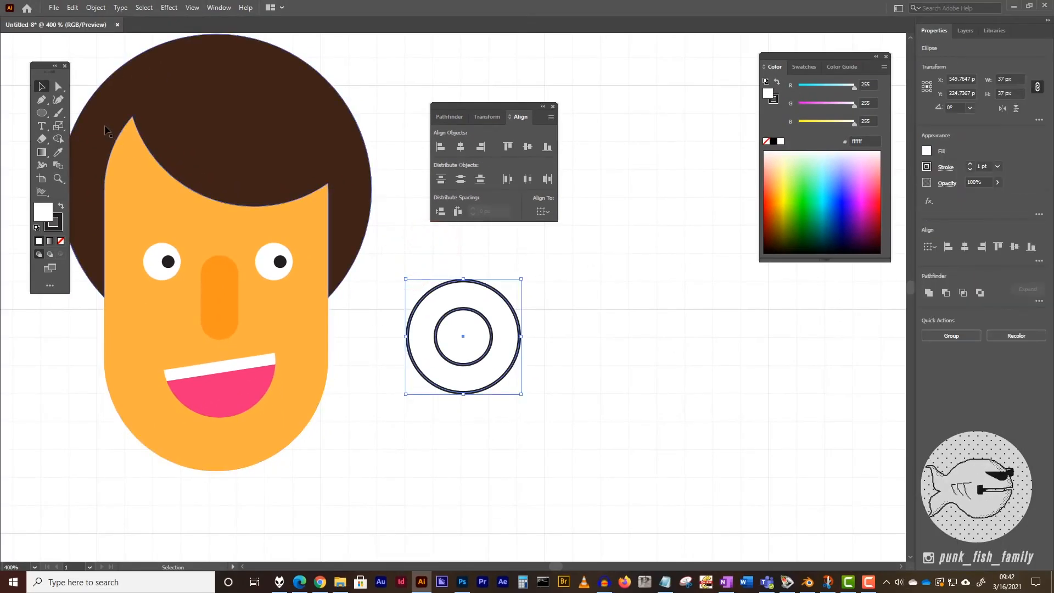
left_click(59, 127)
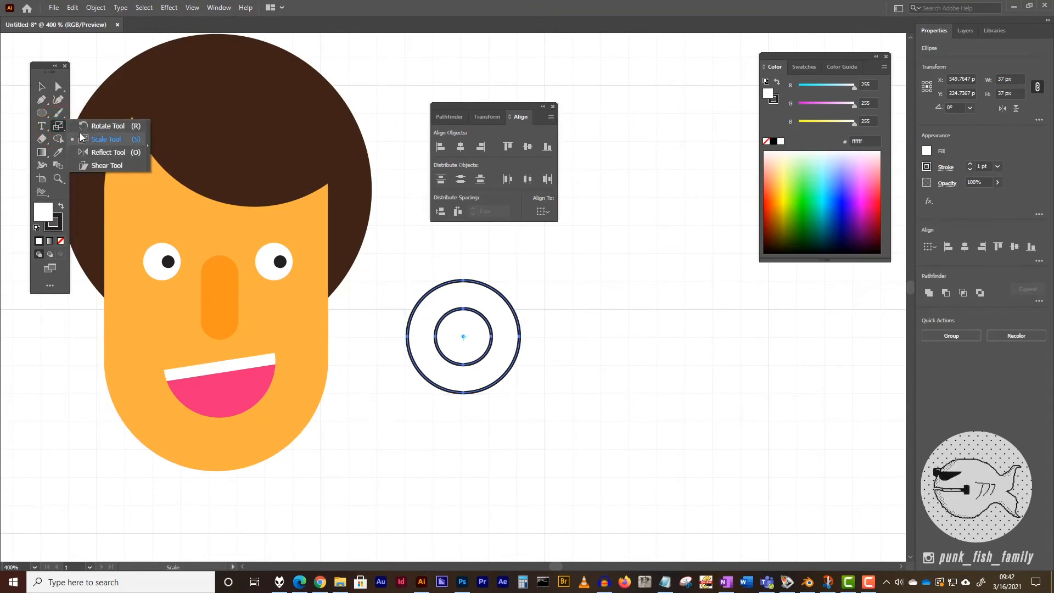
left_click(86, 144)
double_click(40, 125)
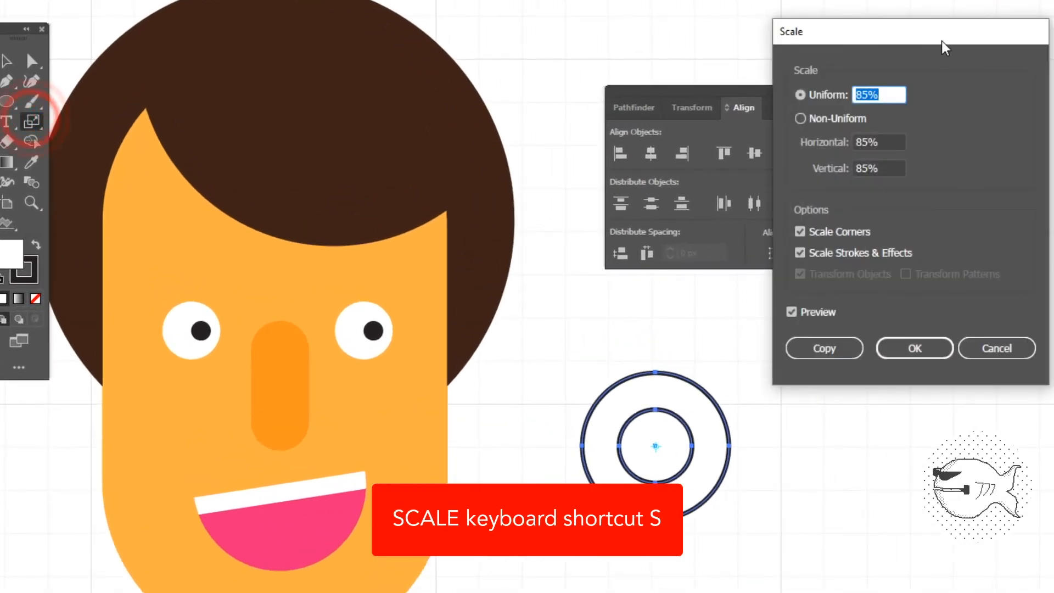
key("Tab")
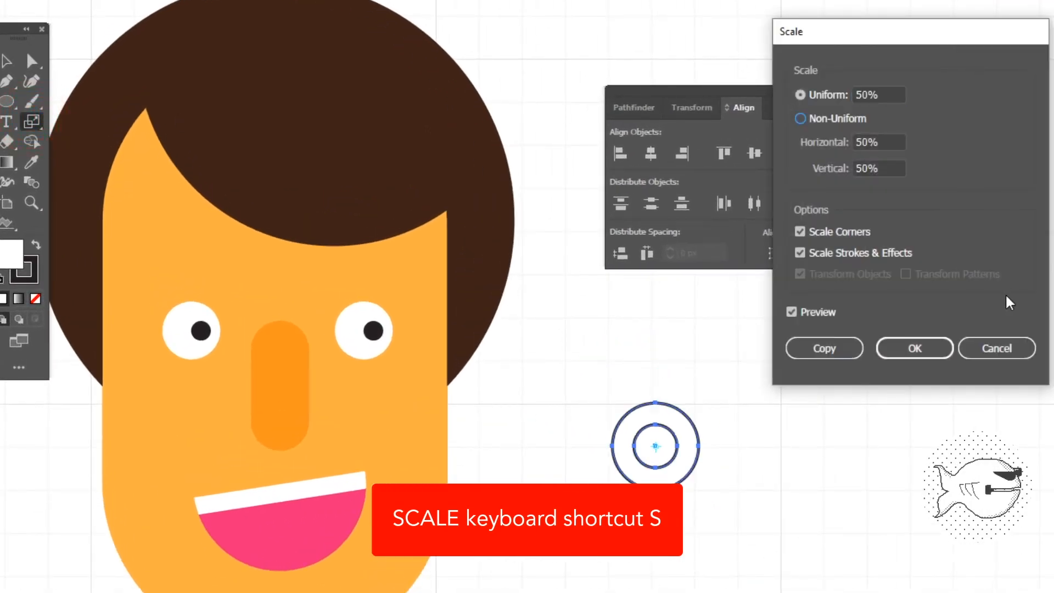
left_click(916, 349)
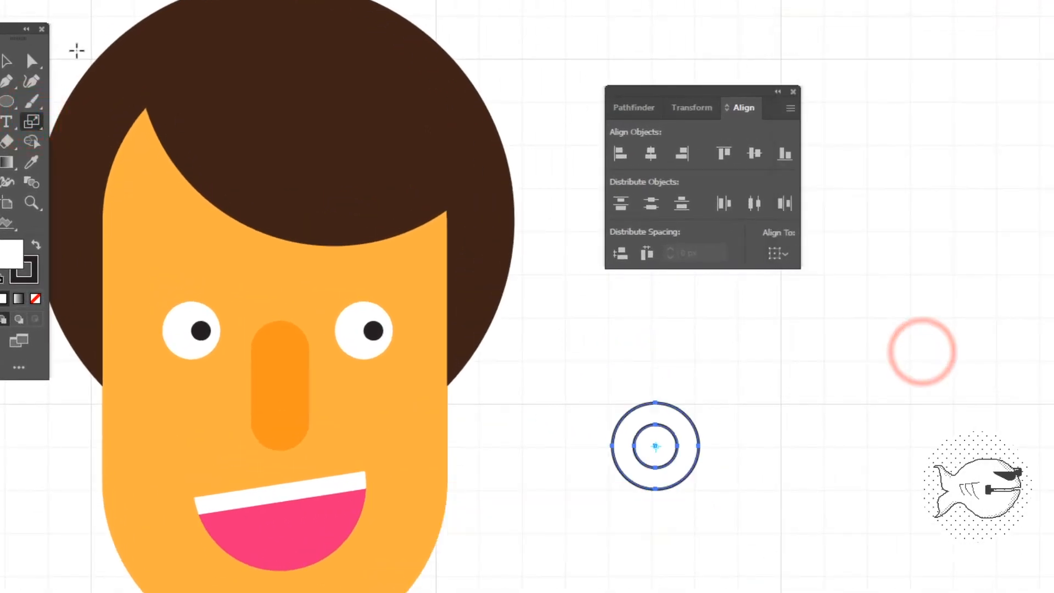
Apply the face's light orange fill and no stroke to the outer ear circle with the Eyedropper.
left_click(3, 57)
left_click(724, 308)
left_click(690, 426)
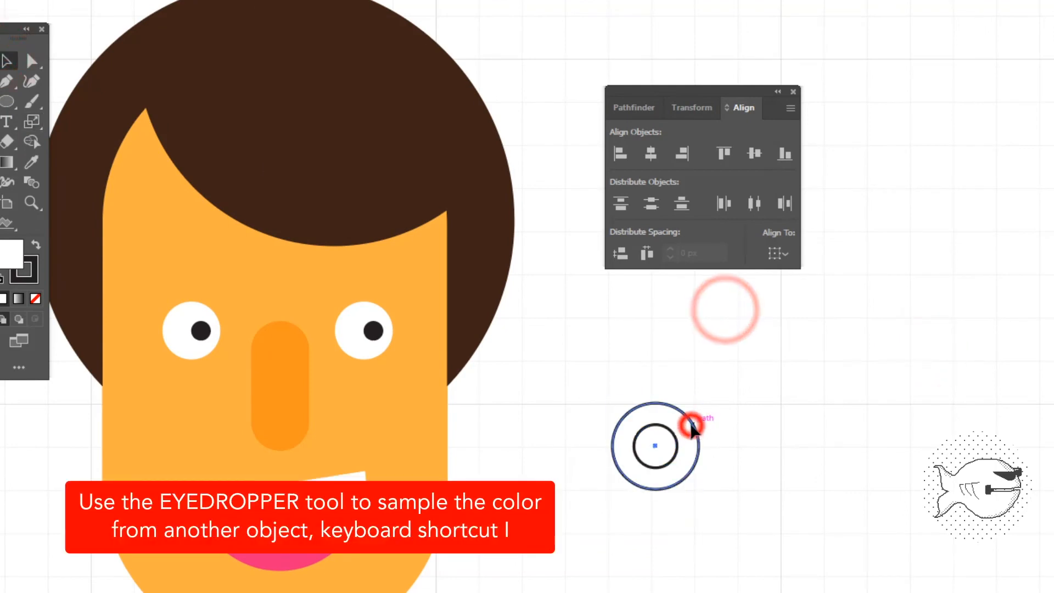
left_click(31, 162)
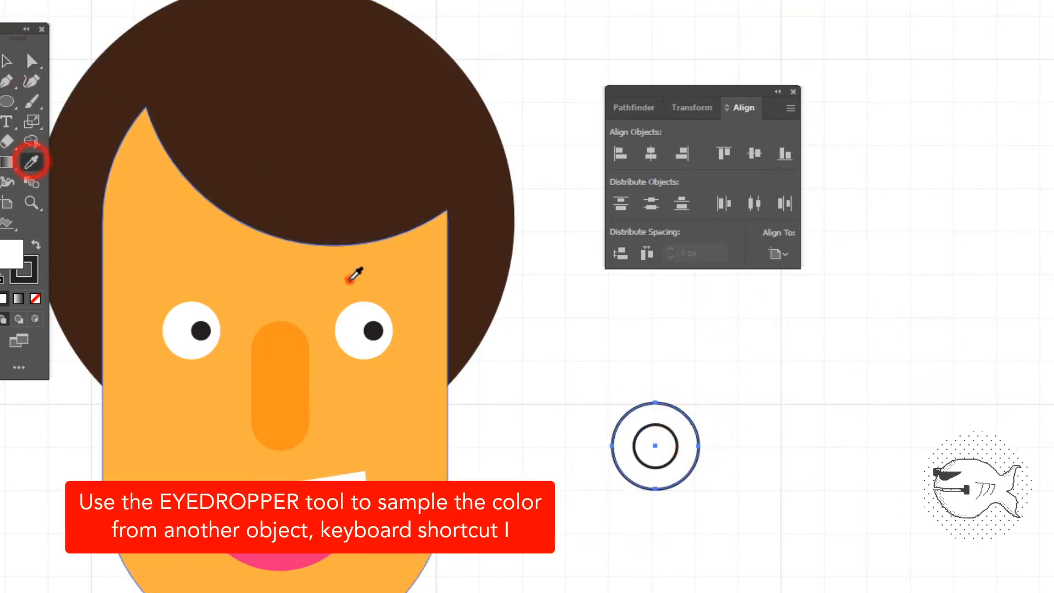
left_click(350, 279)
Apply the nose's darker orange fill and no stroke to the inner ear circle with the Eyedropper.
left_click(7, 61)
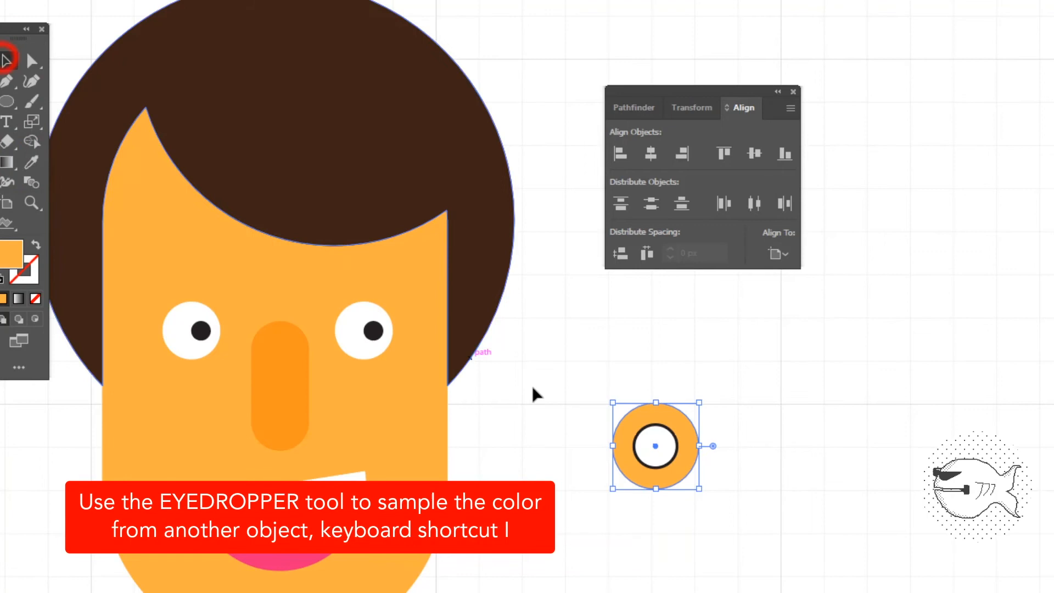
left_click(658, 446)
left_click(31, 162)
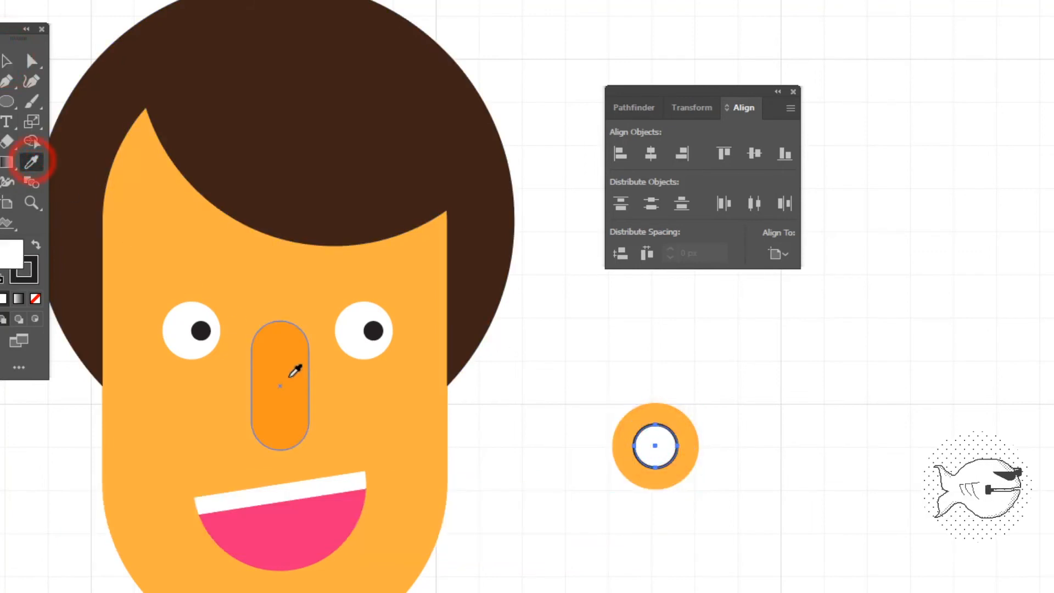
left_click(288, 377)
Group the two ear circles.
left_click(7, 60)
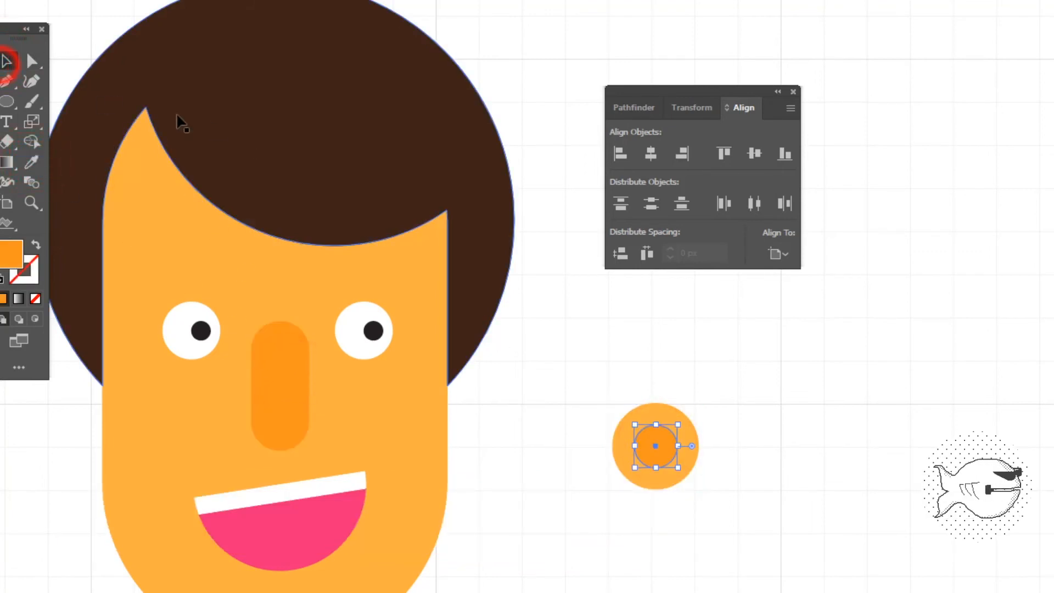
left_click(657, 346)
left_click_drag(586, 387, 736, 532)
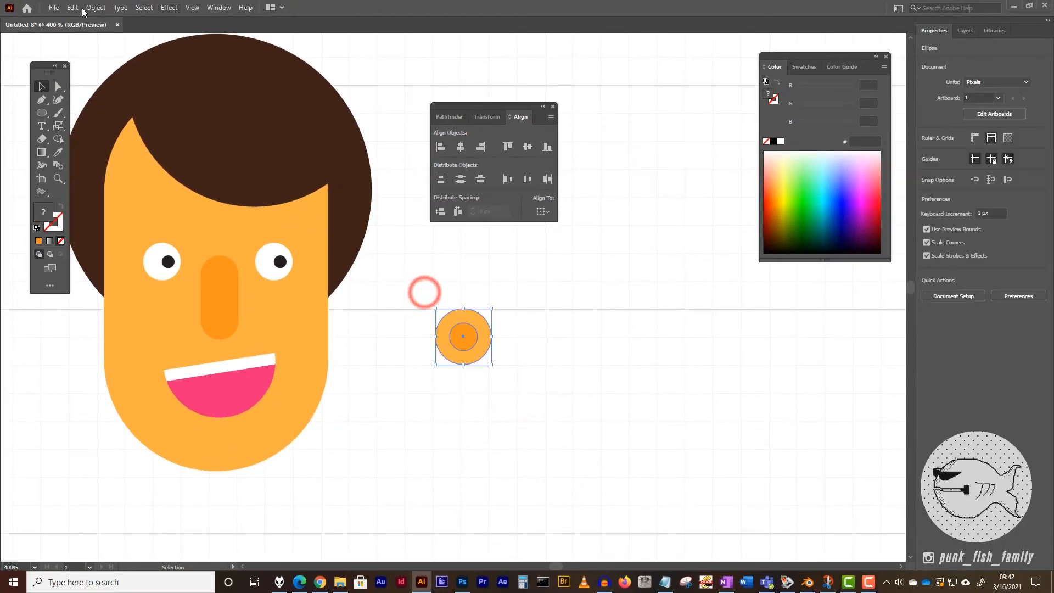
left_click(95, 8)
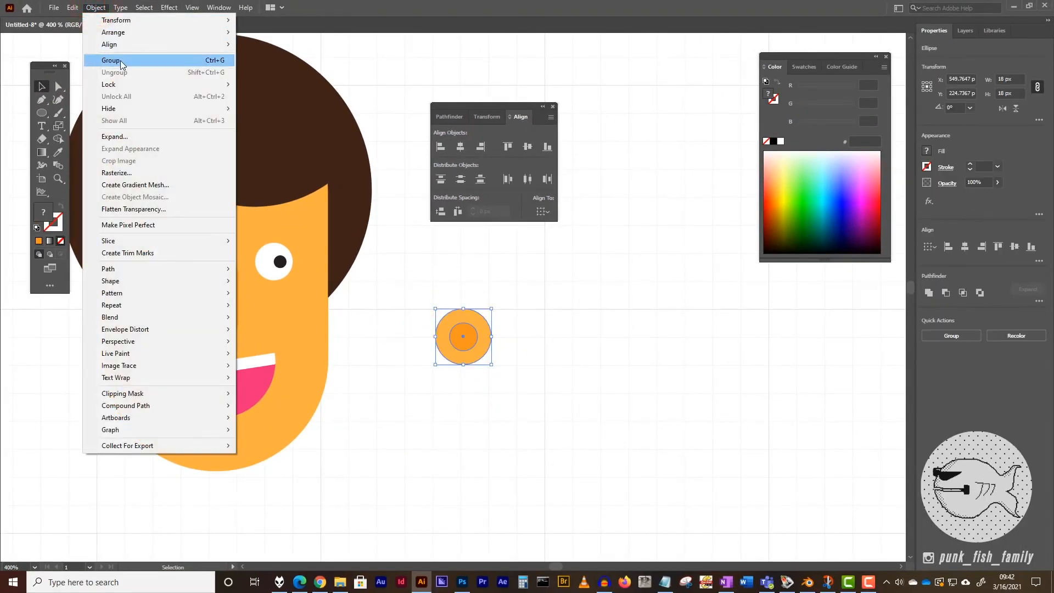
left_click(120, 60)
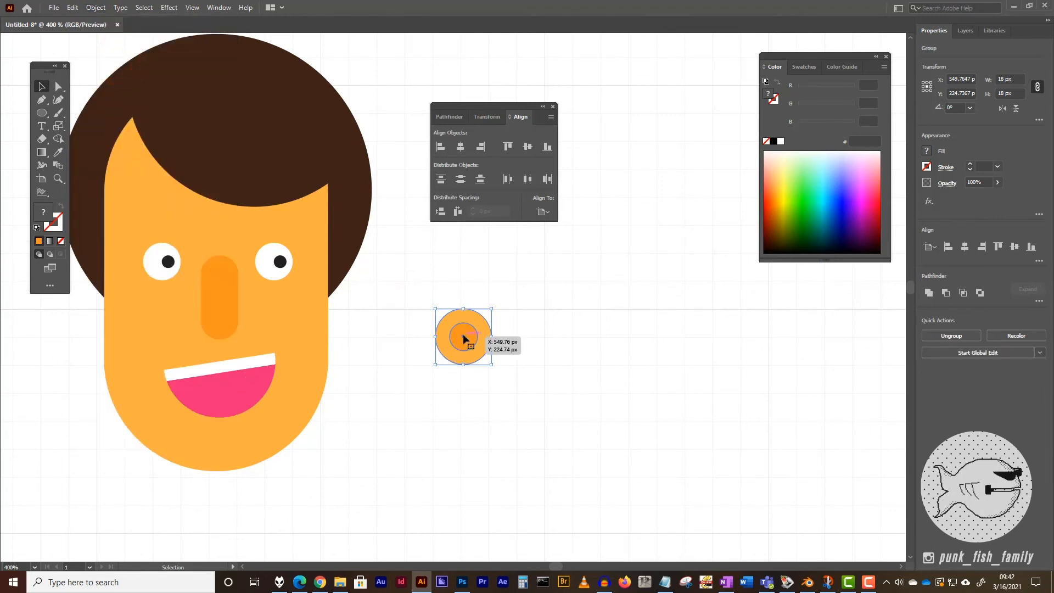
Move the ear group onto the face's left edge at eye level and place a copy on the right edge.
left_click_drag(464, 339, 107, 280)
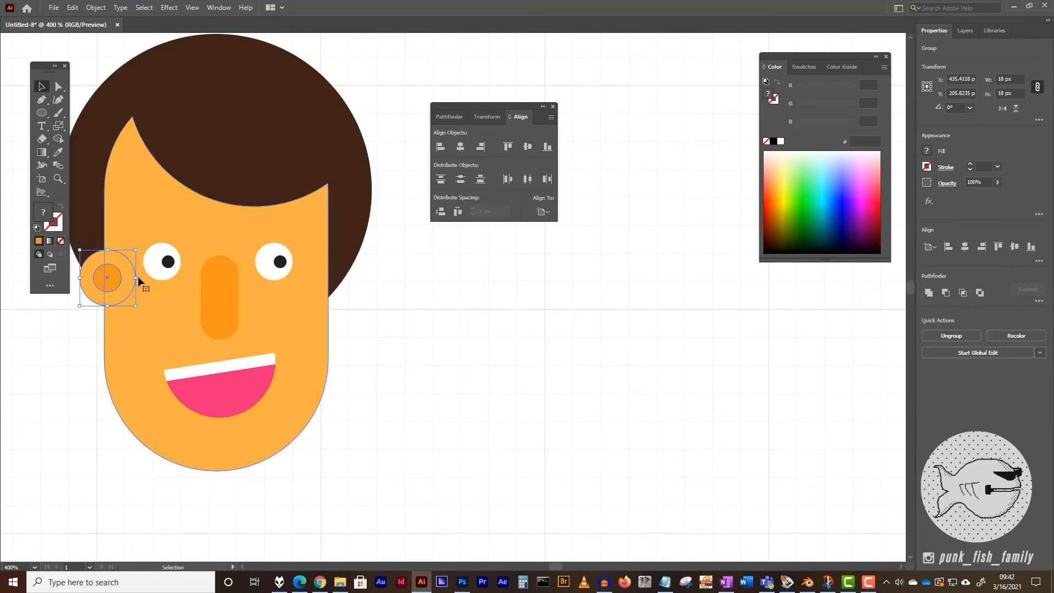
left_click_drag(108, 279, 106, 278)
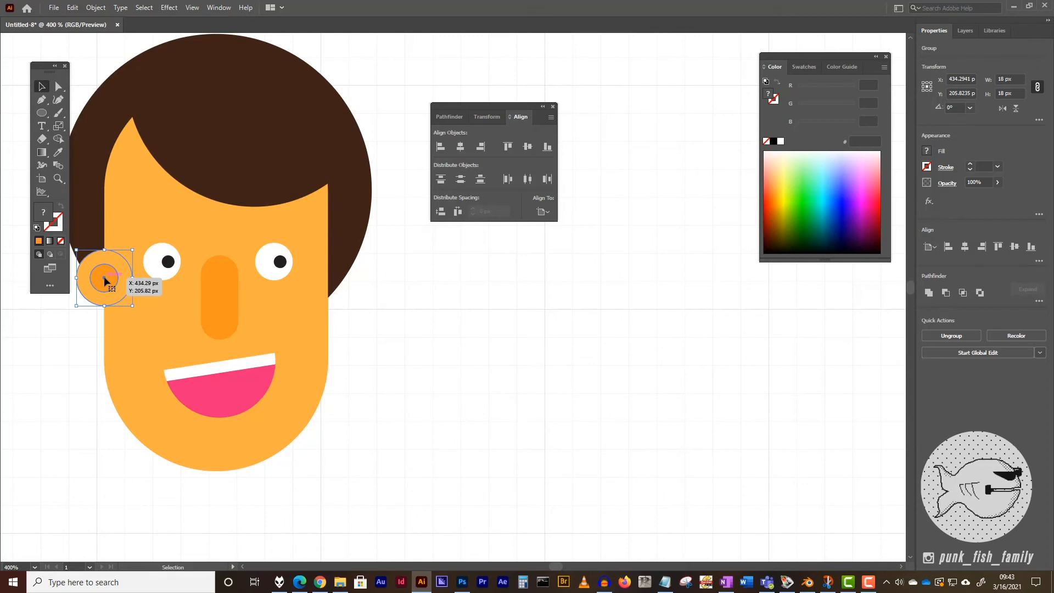
left_click_drag(104, 277, 328, 276)
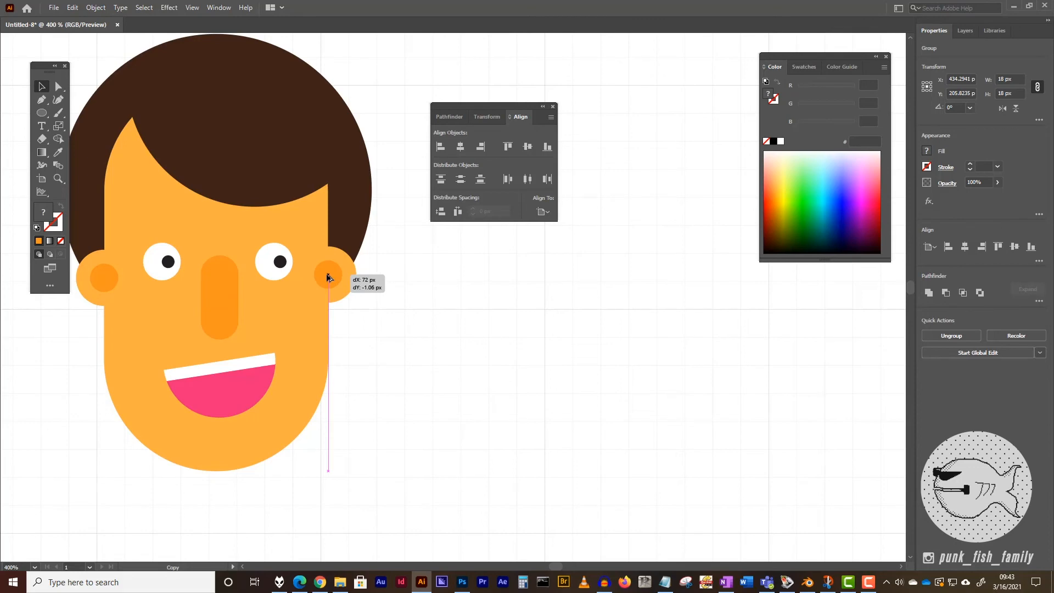
key("ctrl+[")
left_click(444, 272)
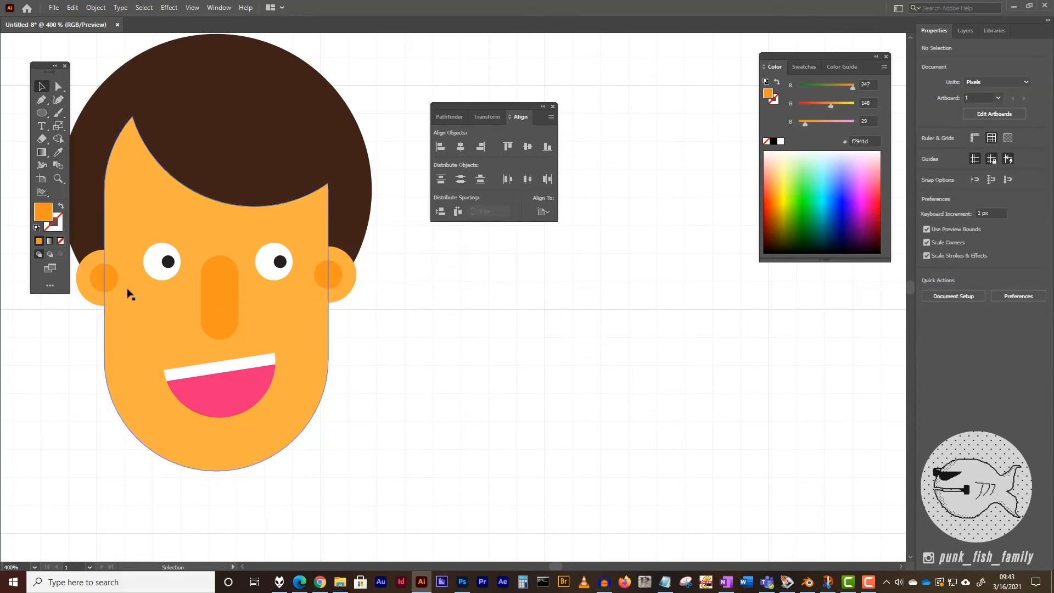
Send both ear groups and the hair behind the face in the stacking order.
left_click(87, 276)
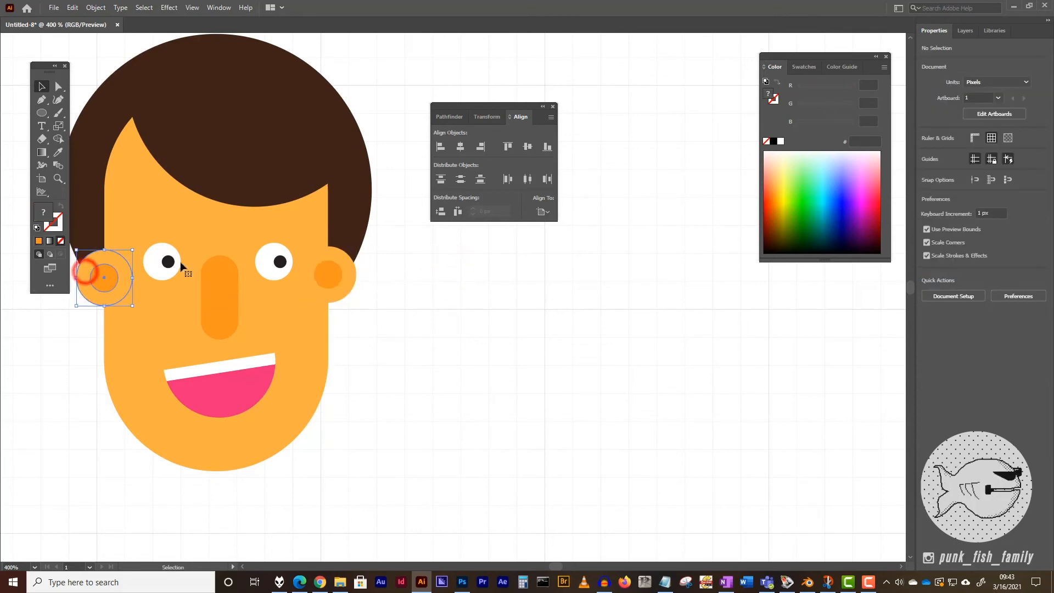
left_click(347, 271, "shift")
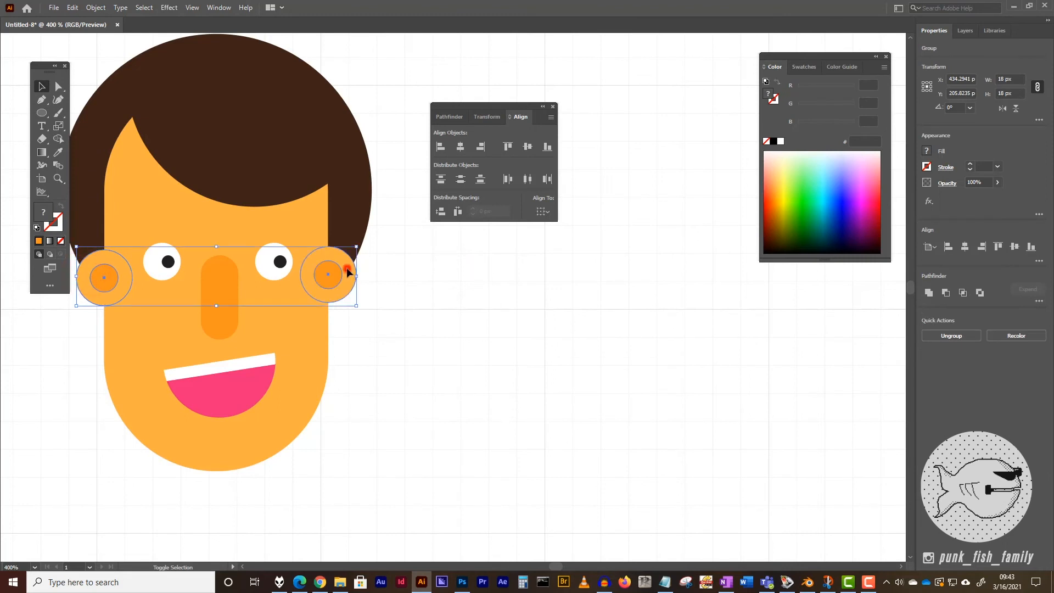
left_click(307, 137, "shift")
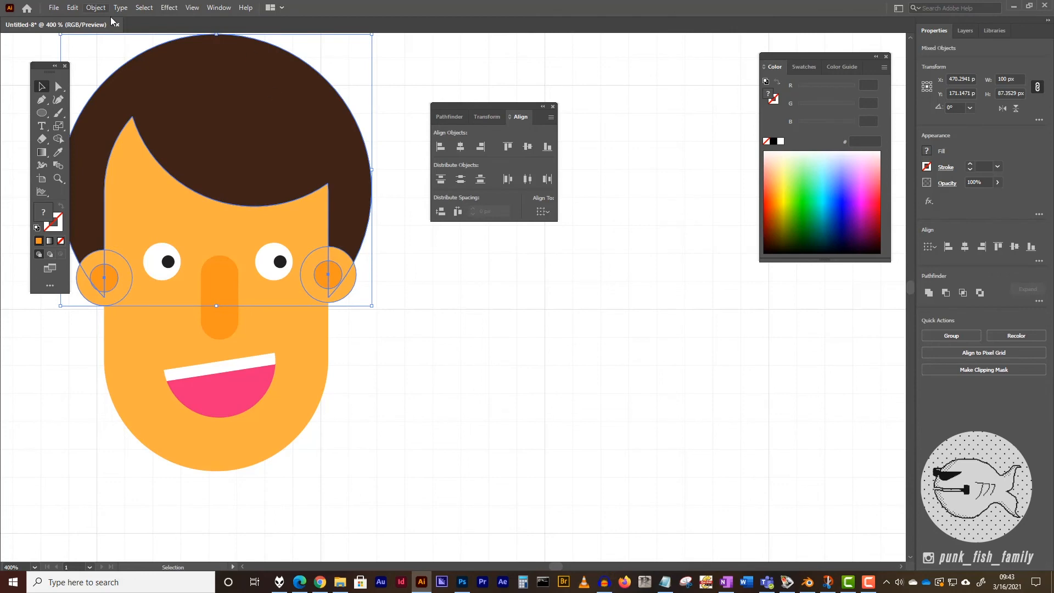
left_click(97, 8)
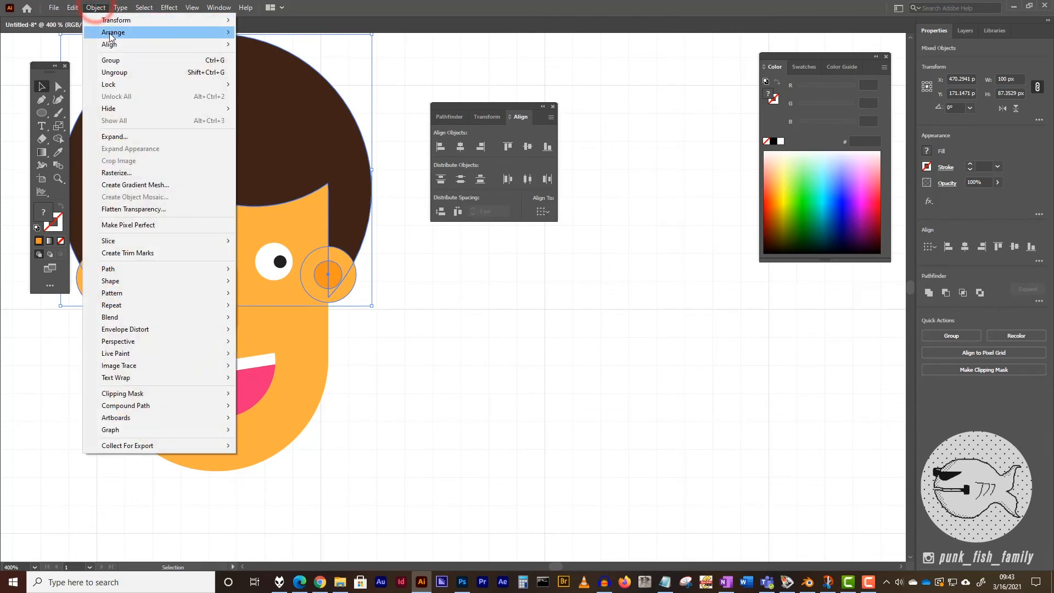
mouse_move(181, 32)
left_click(258, 68)
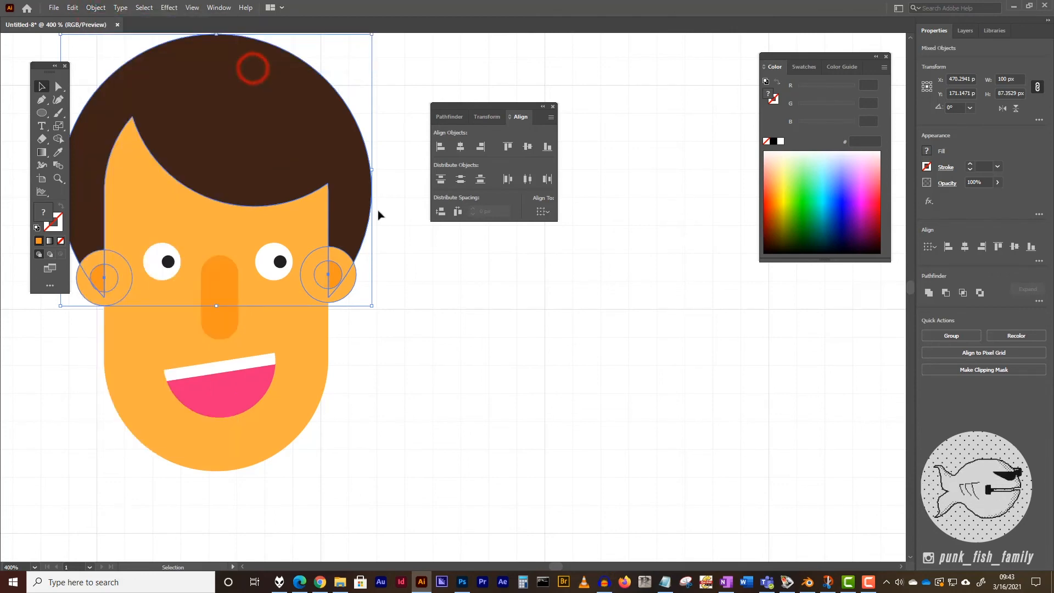
left_click(433, 303)
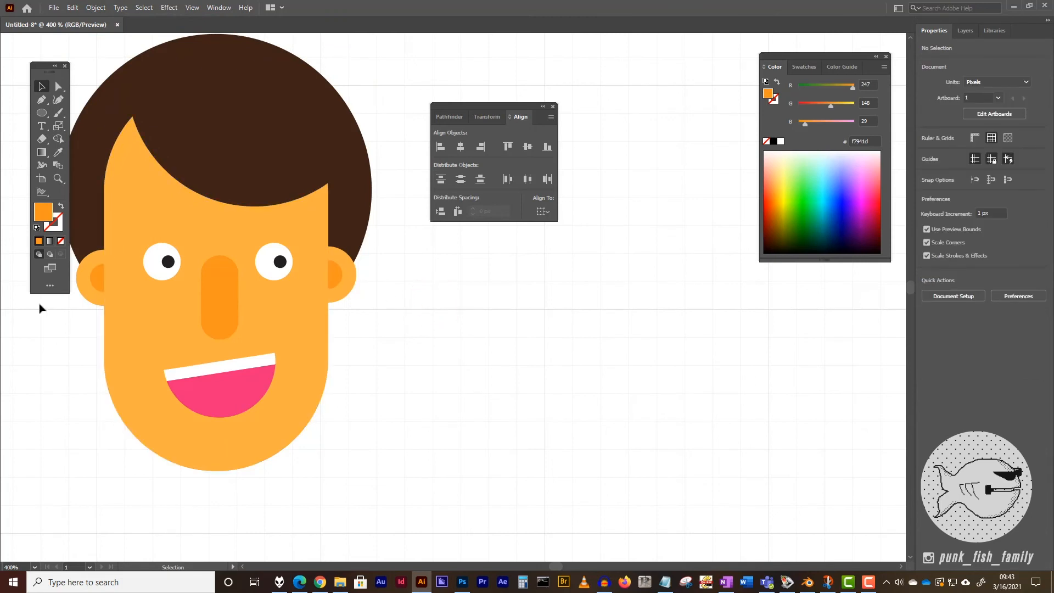
Move both ears together slightly down along the sides of the face.
left_click(95, 286)
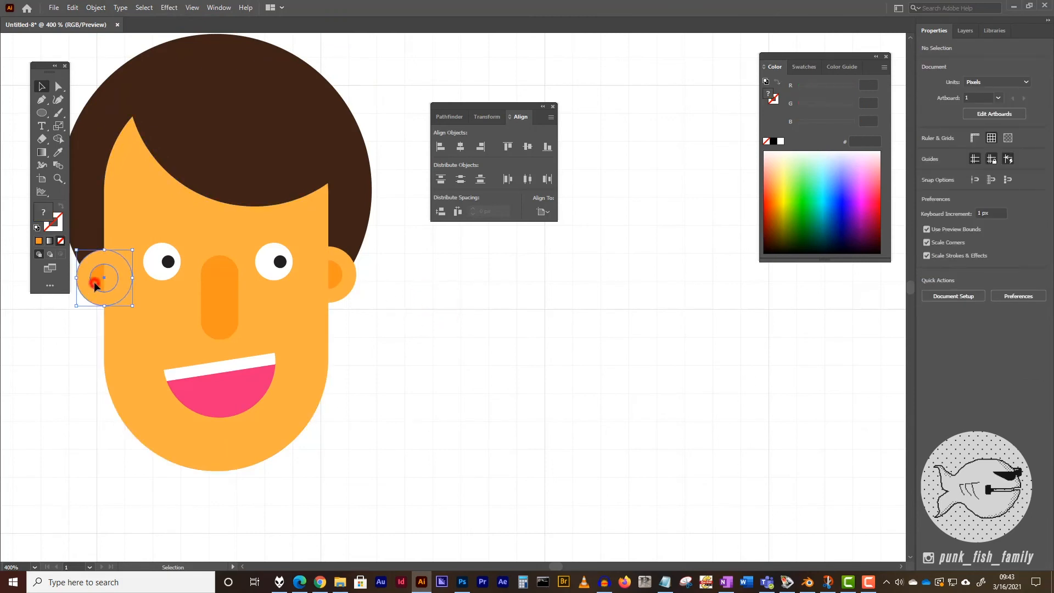
left_click(333, 274, "shift")
left_click_drag(342, 271, 341, 278)
left_click(426, 297)
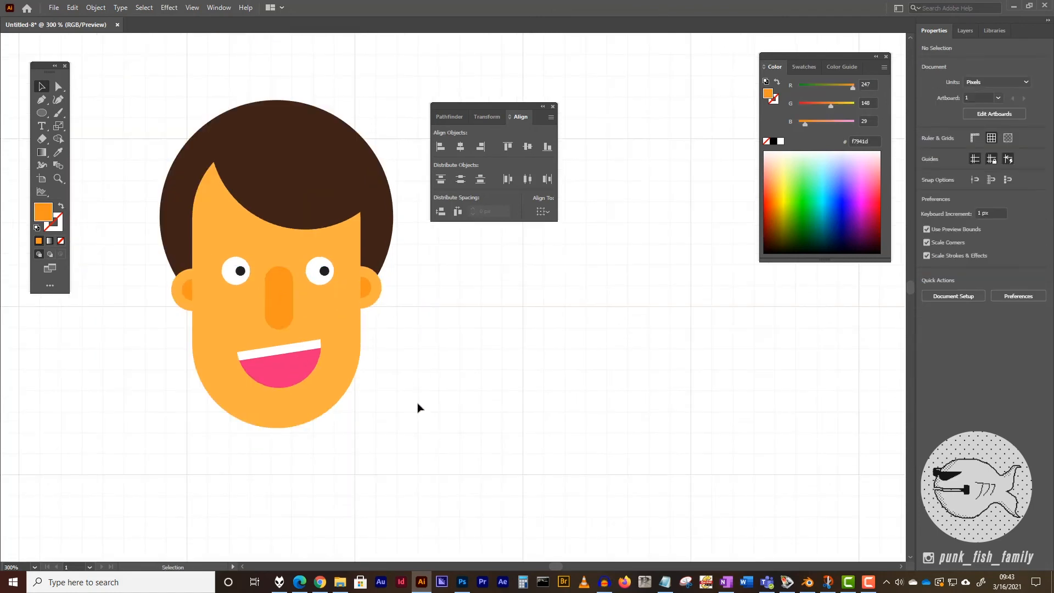
Create an 18 x 36 px rectangle beside the chin and round its corners fully into a pill shape.
left_click_drag(418, 408, 415, 295)
left_click_drag(508, 108, 608, 95)
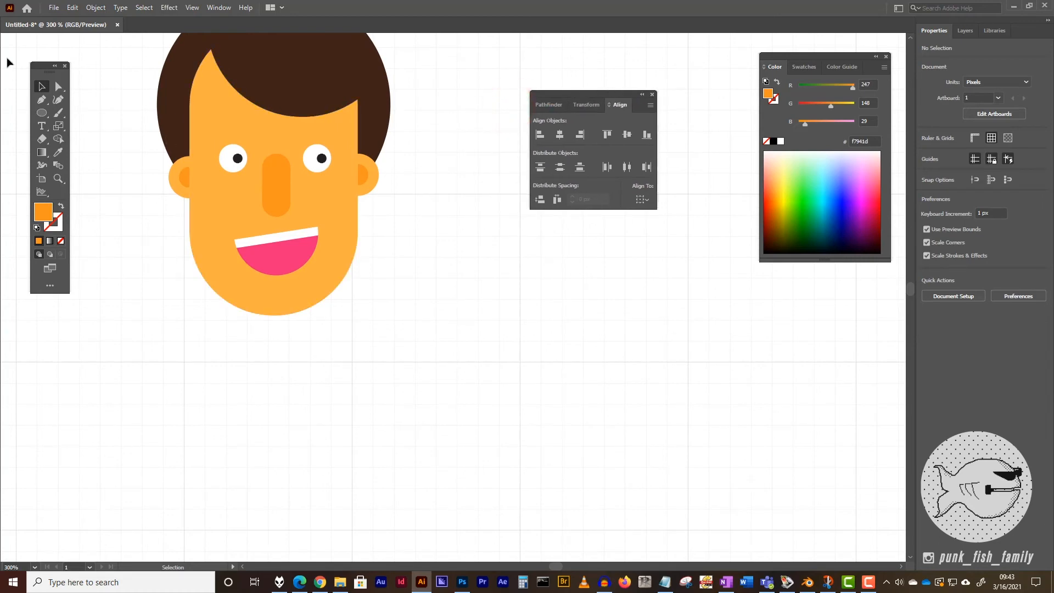
left_click_drag(42, 112, 67, 113)
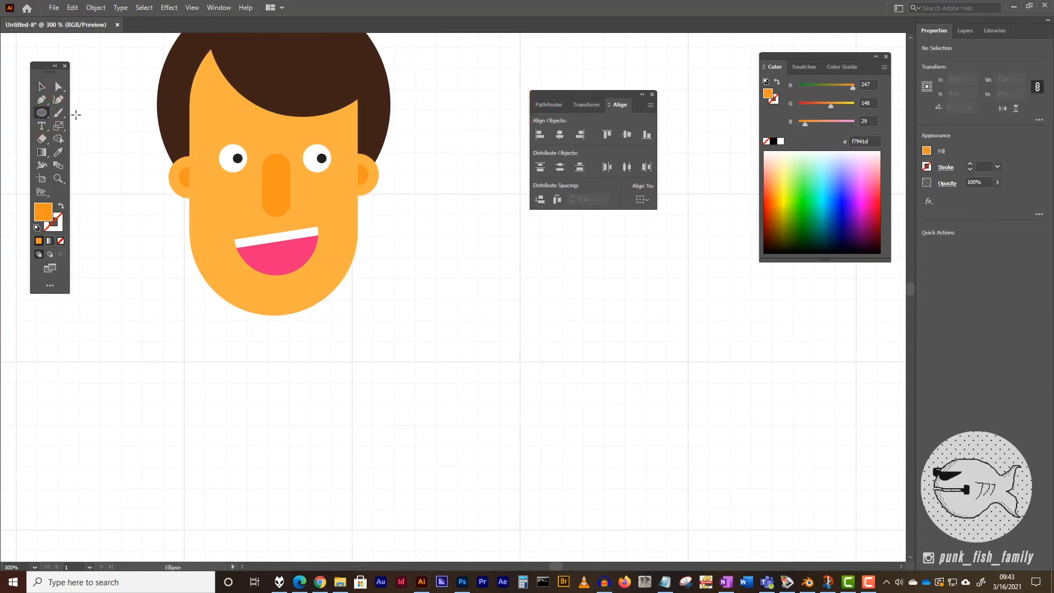
left_click(390, 277)
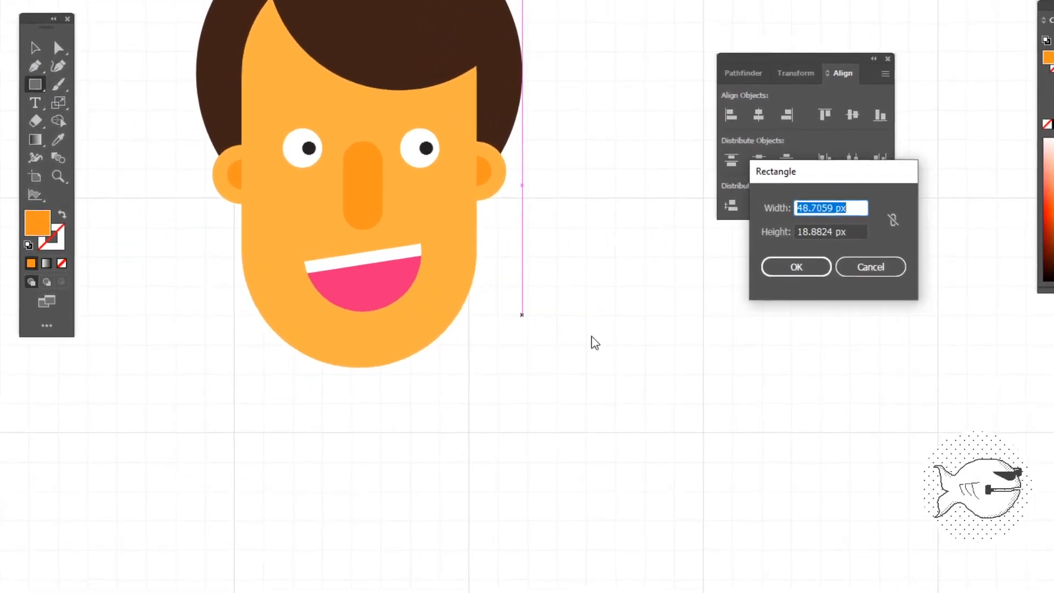
type("18")
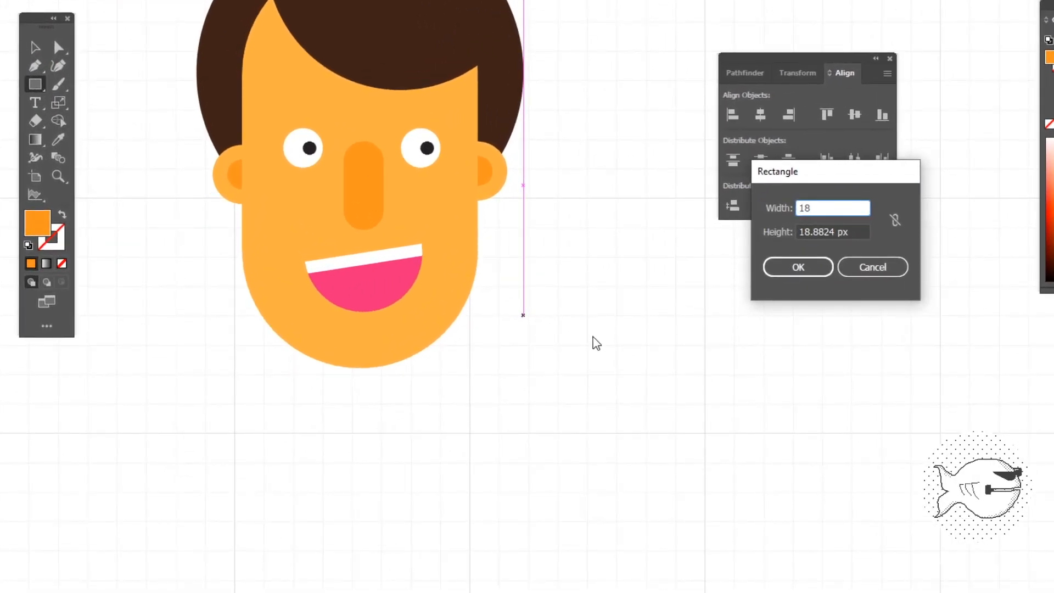
key("Tab")
key("Tab")
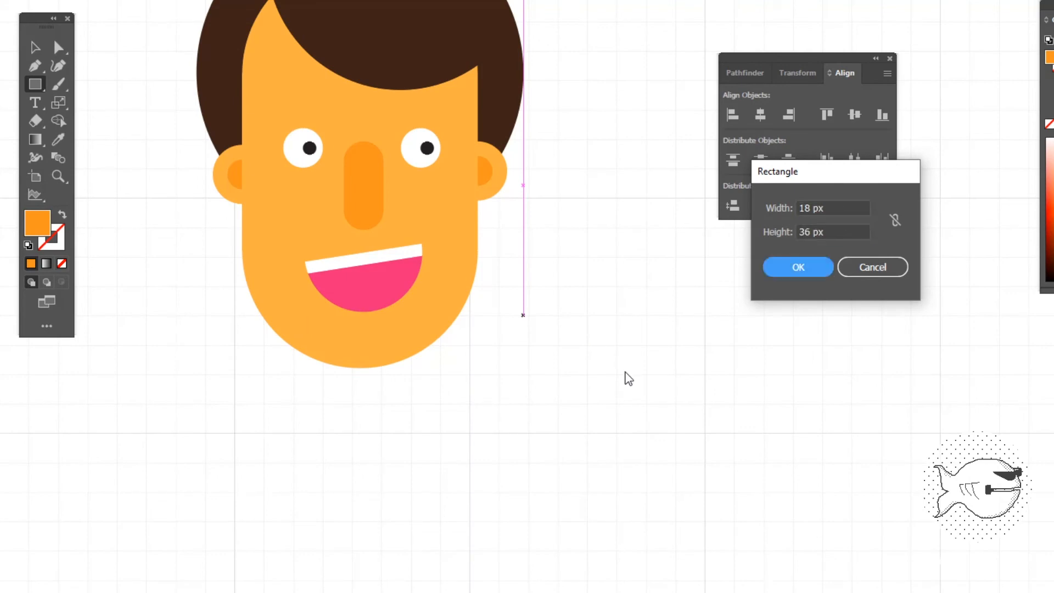
left_click(821, 268)
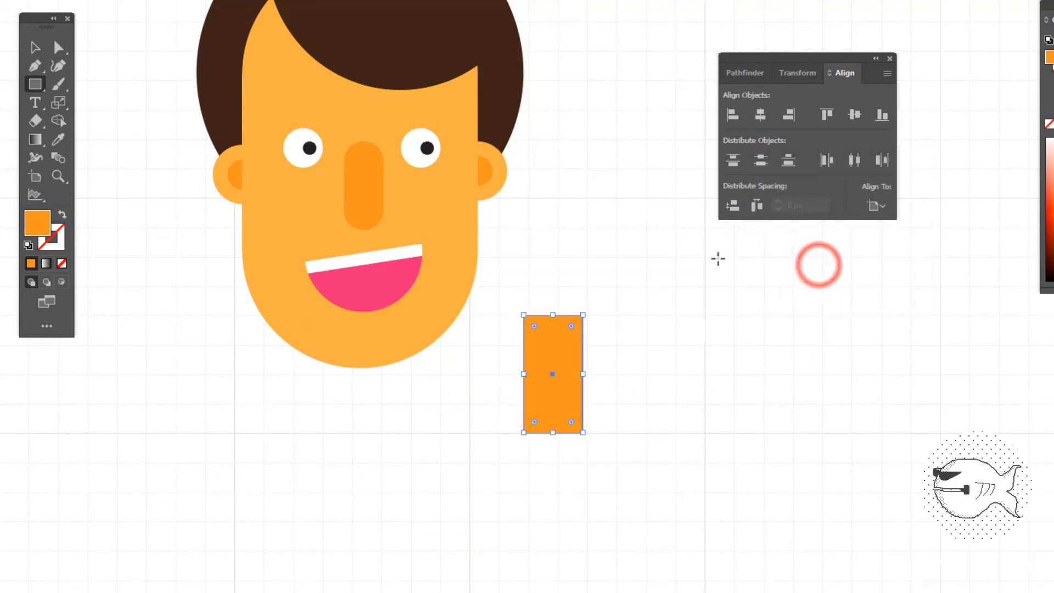
left_click(34, 48)
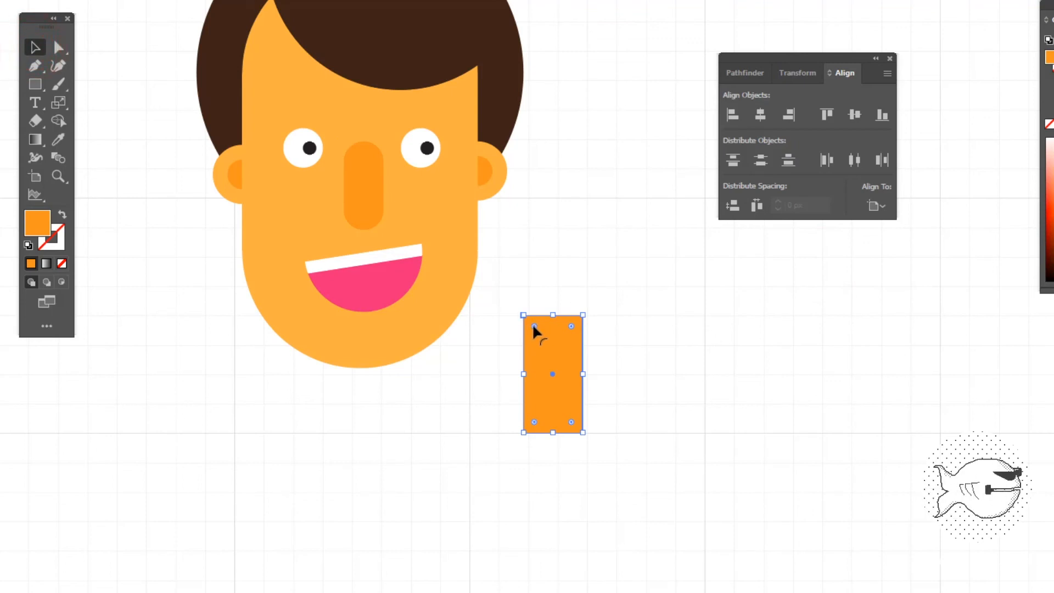
left_click_drag(534, 327, 566, 374)
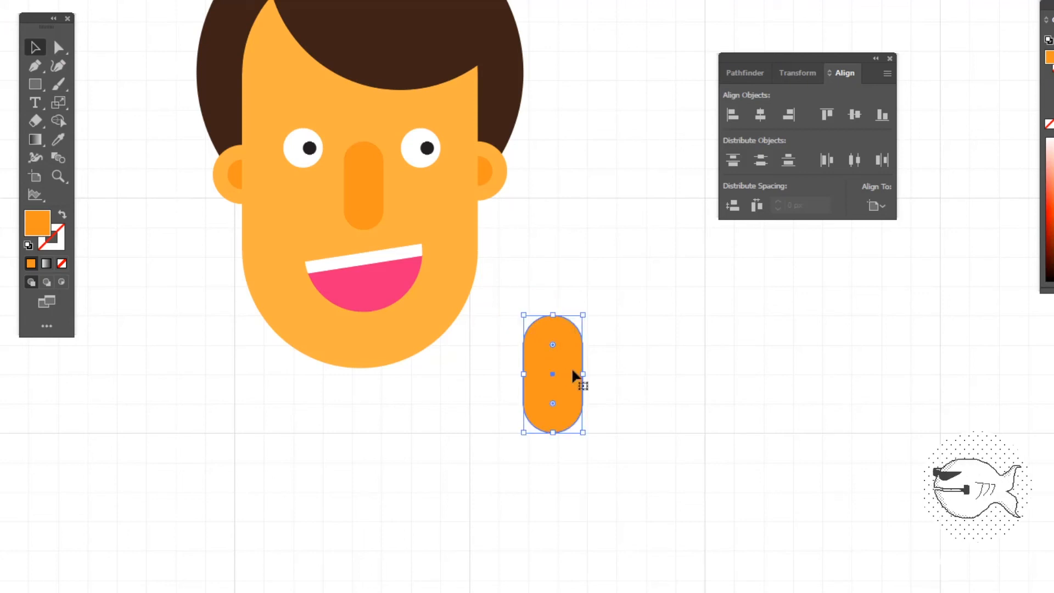
Place the pill shape as a neck centered under the chin and send it to the back.
left_click_drag(572, 374, 365, 370)
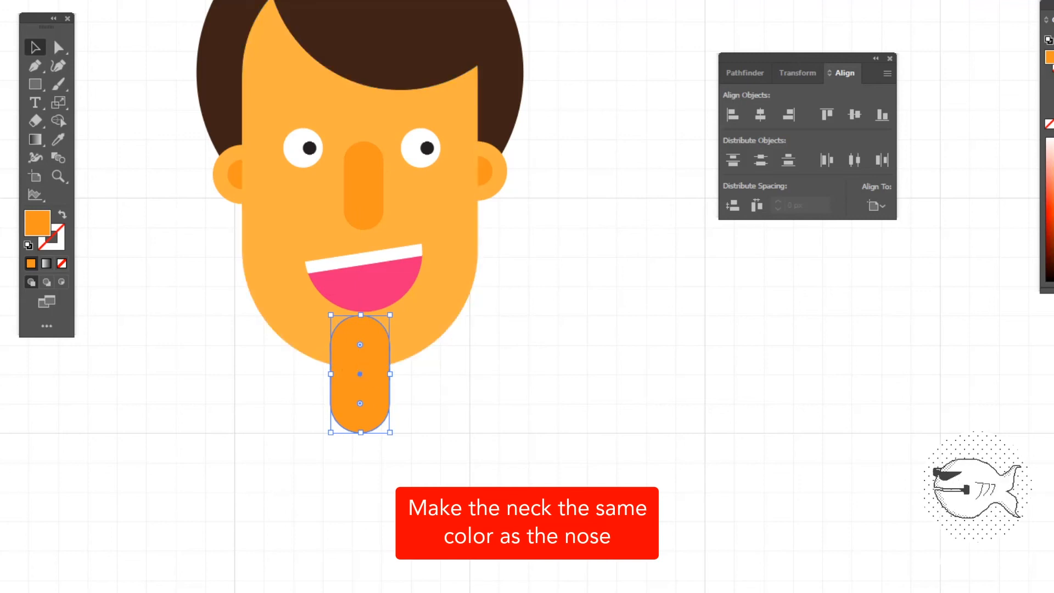
left_click(437, 23)
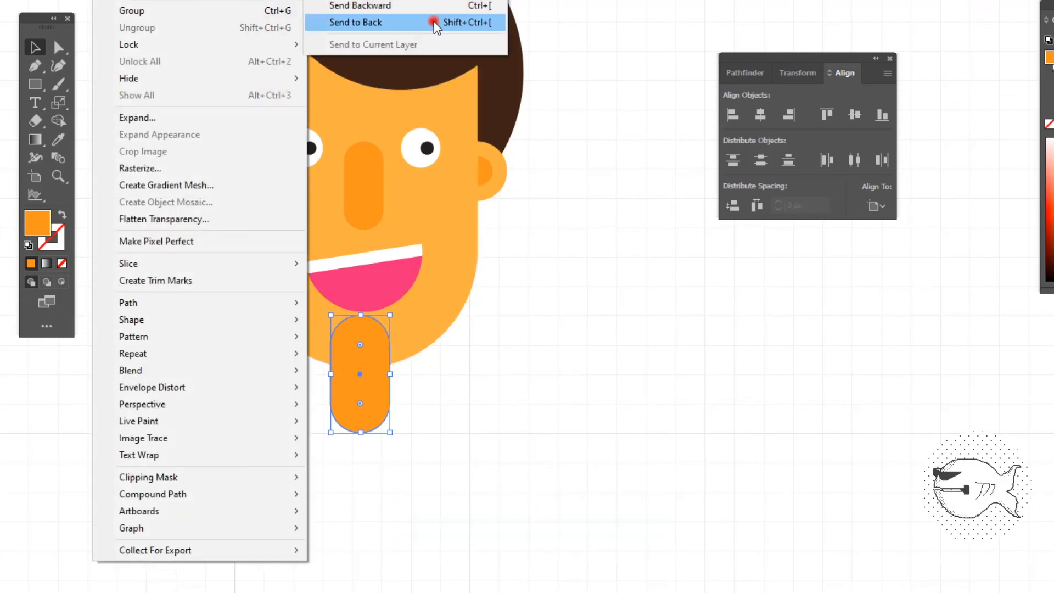
left_click(644, 360)
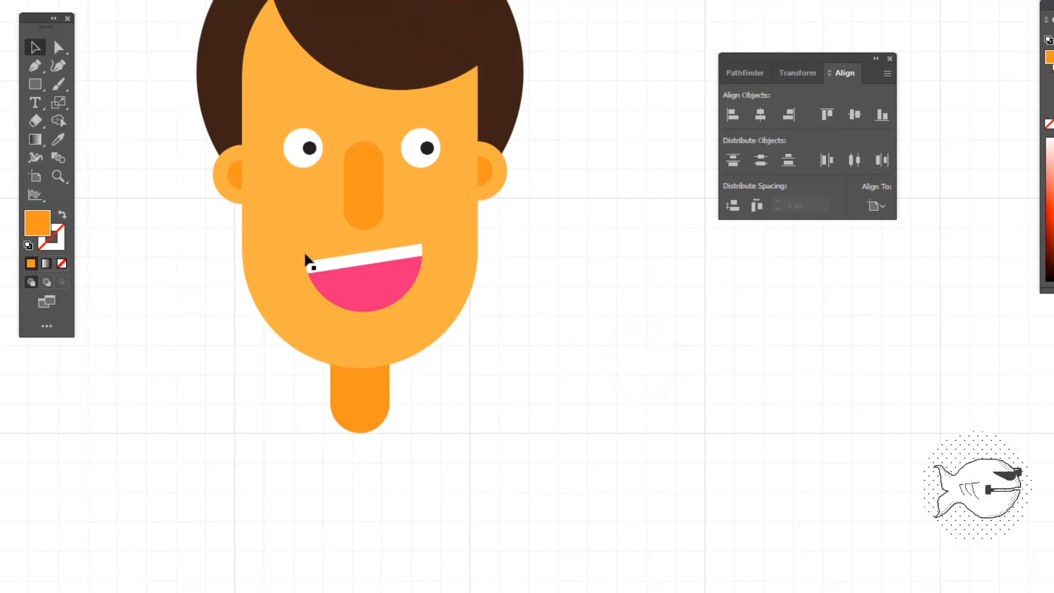
Create a 127 x 90 px rectangle below the neck and round all four of its corners.
left_click_drag(556, 511, 567, 324)
left_click(31, 86)
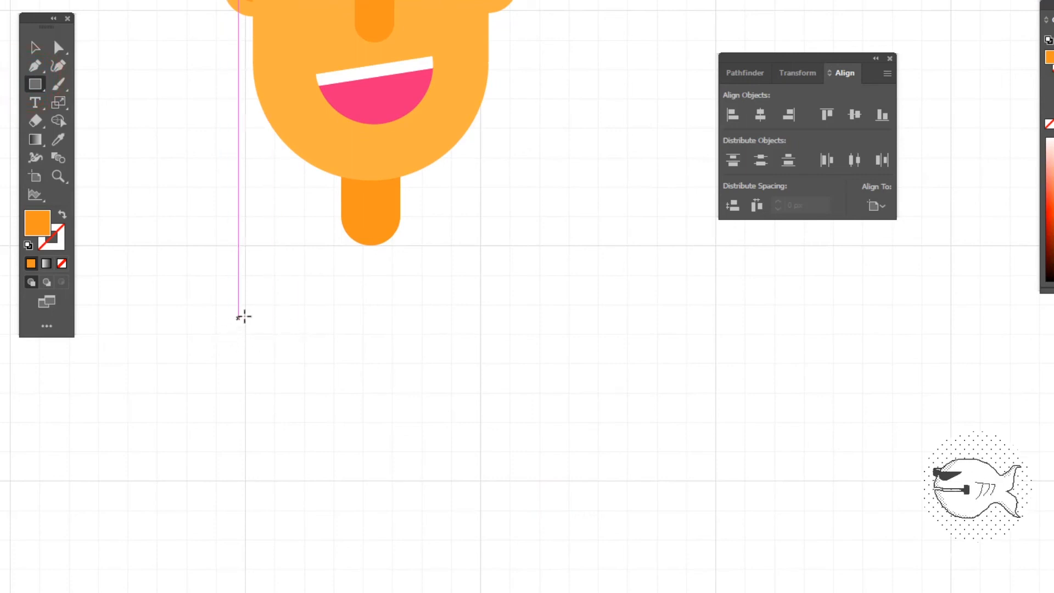
left_click(245, 307)
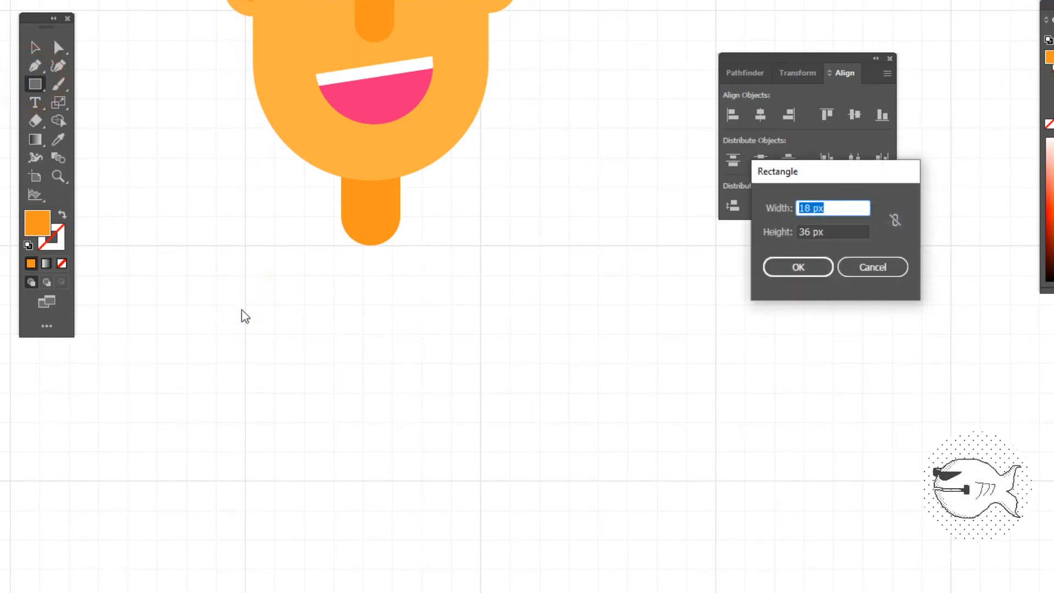
type("127")
key("Tab")
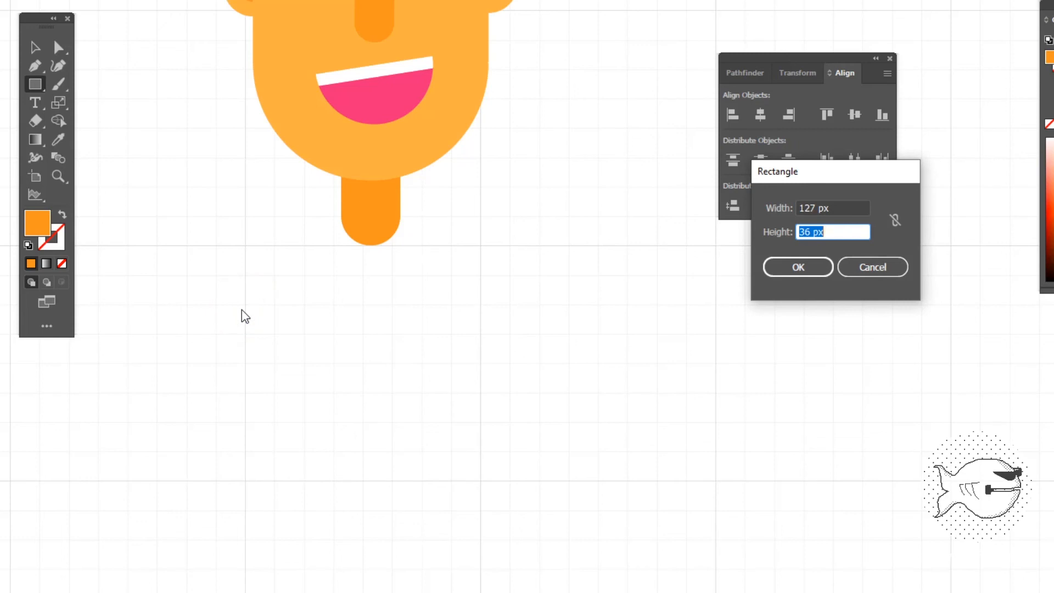
key("Tab")
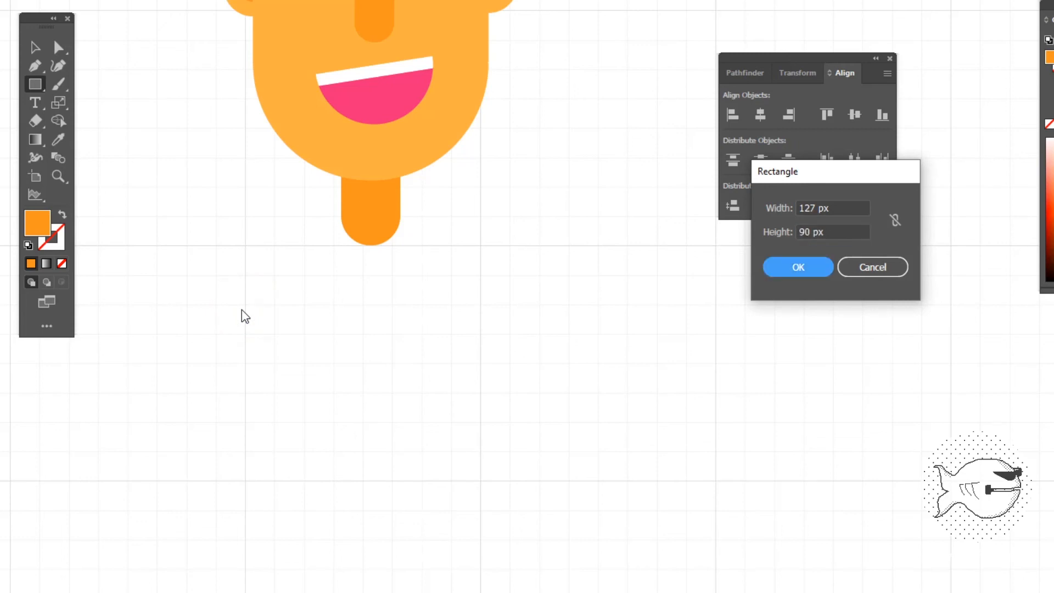
left_click(782, 271)
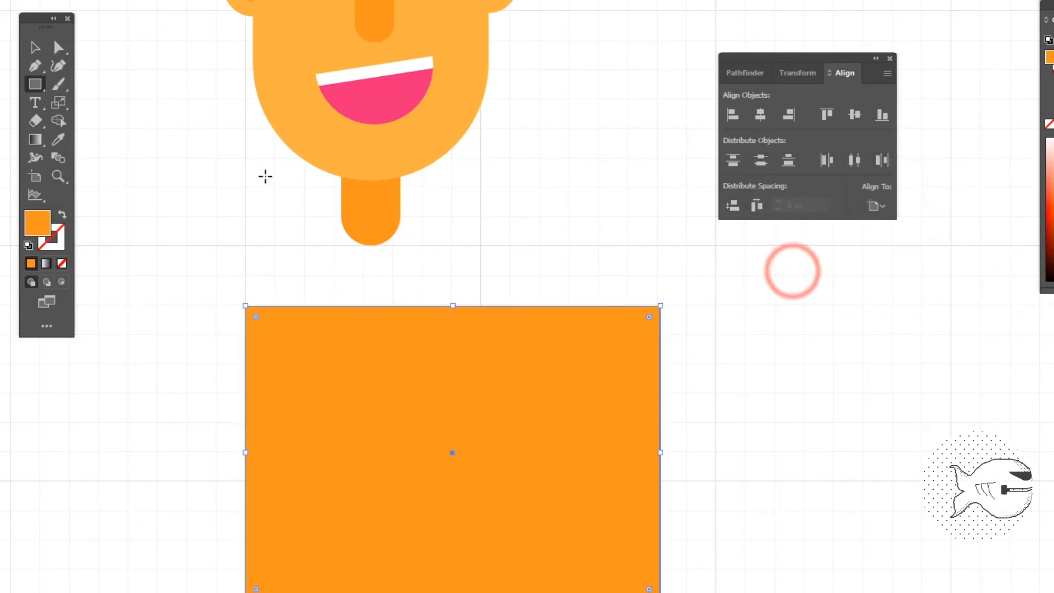
left_click(34, 47)
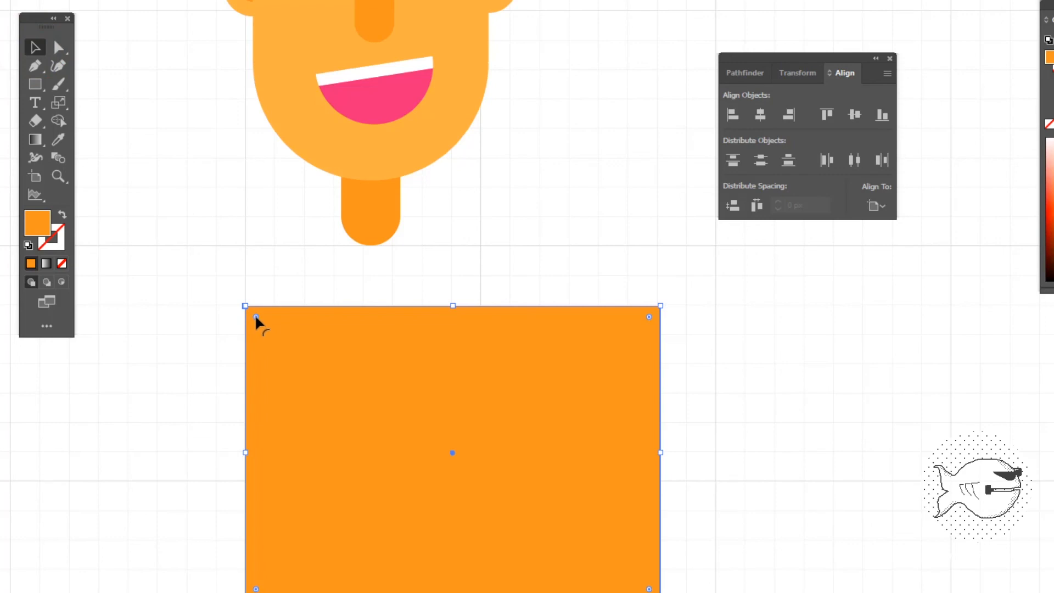
left_click_drag(256, 317, 305, 361)
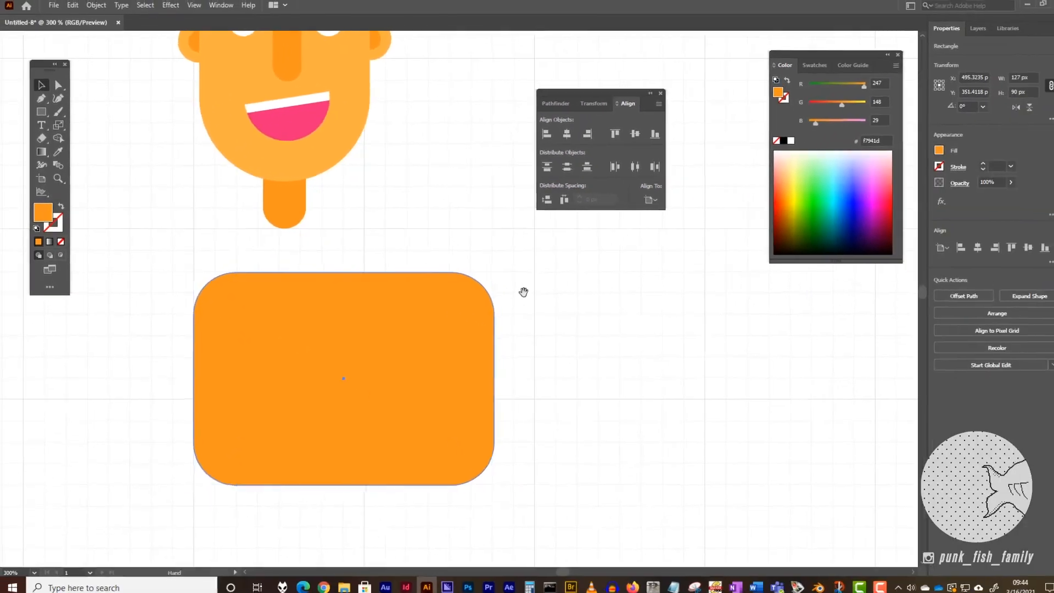
Draw a rectangle about 192 x 78 px over the rounded shape's lower part and subtract it with Minus Front.
left_click_drag(704, 334, 653, 205)
left_click(40, 113)
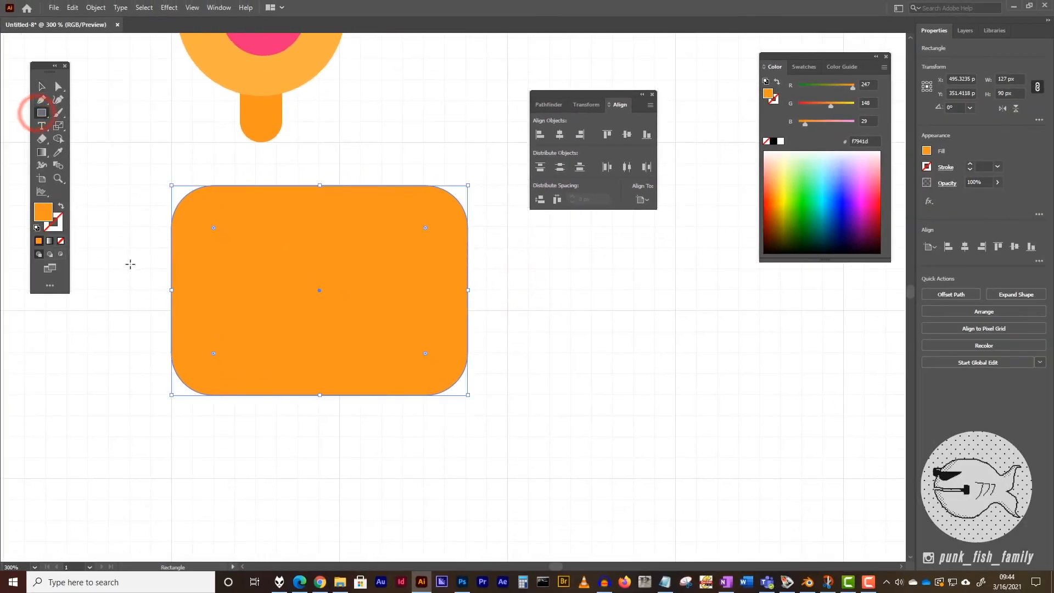
left_click_drag(105, 269, 552, 451)
left_click(41, 87)
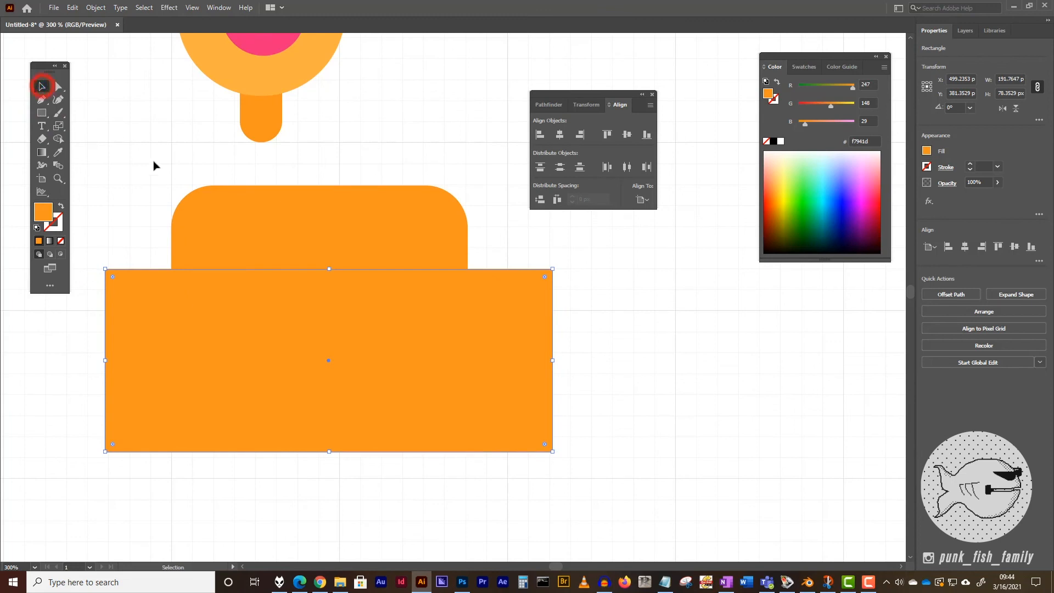
left_click(132, 170)
left_click_drag(141, 190, 322, 352)
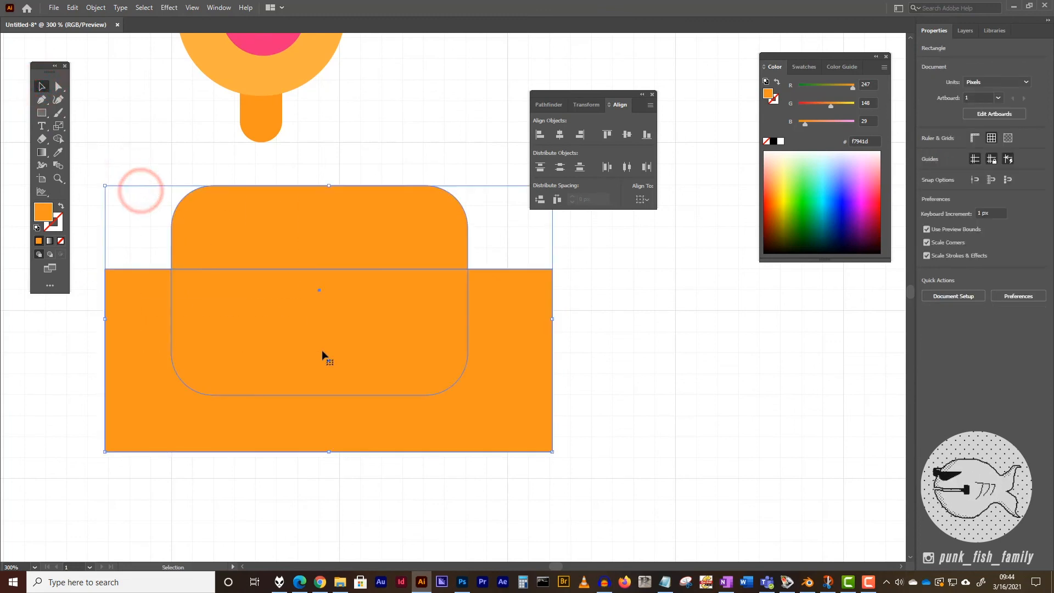
left_click(550, 105)
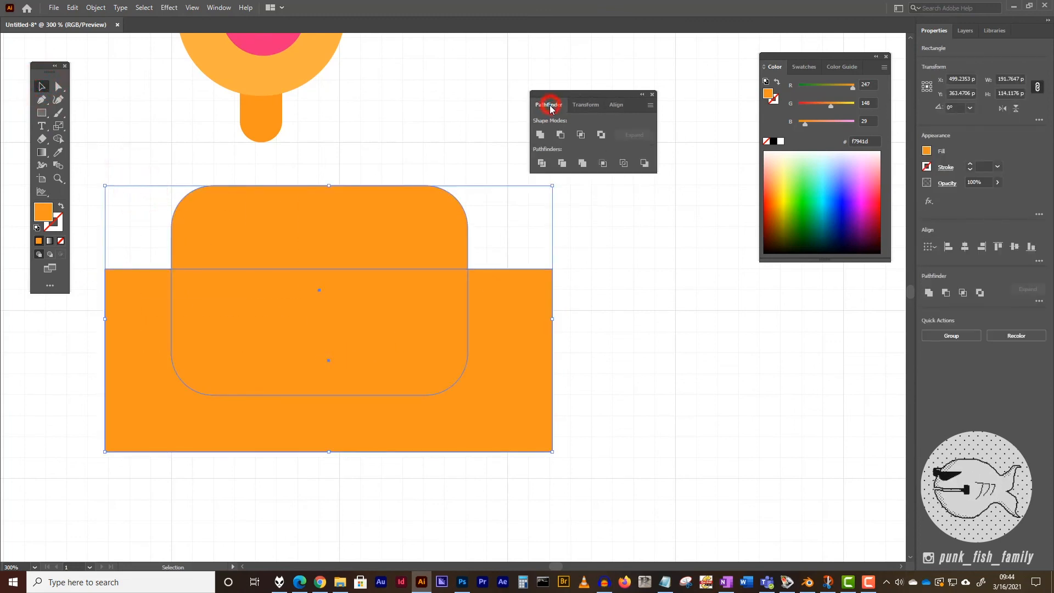
left_click(561, 137)
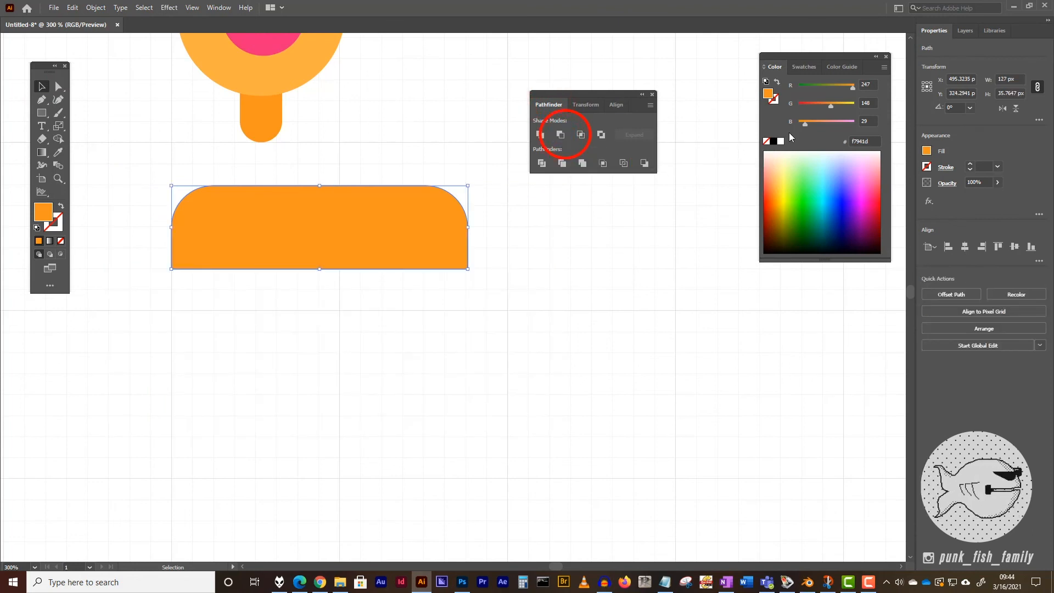
Fill the trimmed shoulder shape with the dark navy blue swatch.
left_click(806, 67)
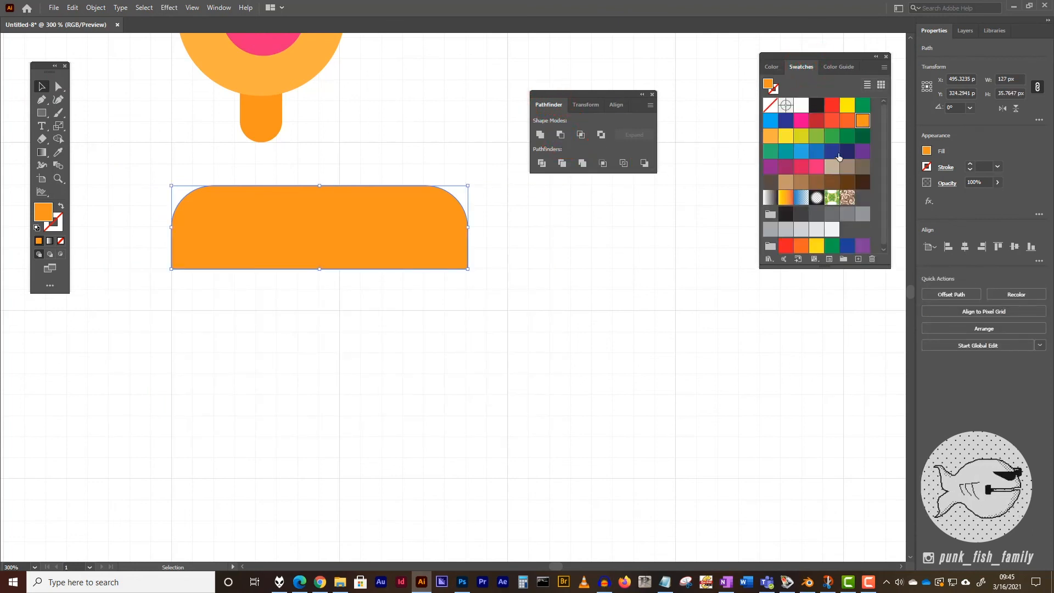
left_click(846, 153)
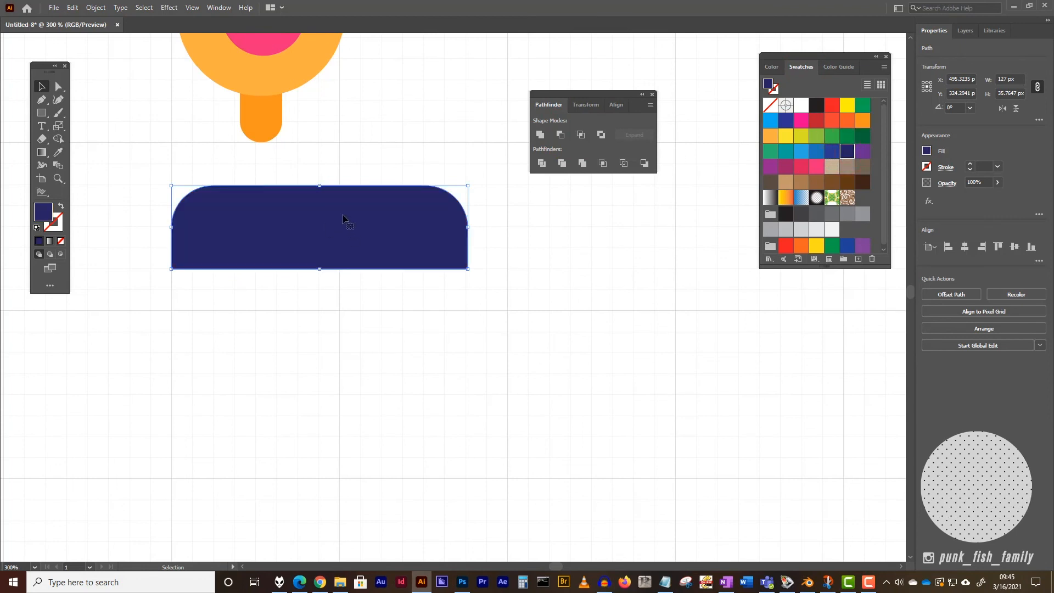
Center the navy shoulder shape under the neck and send it to the back.
left_click_drag(343, 216, 279, 136)
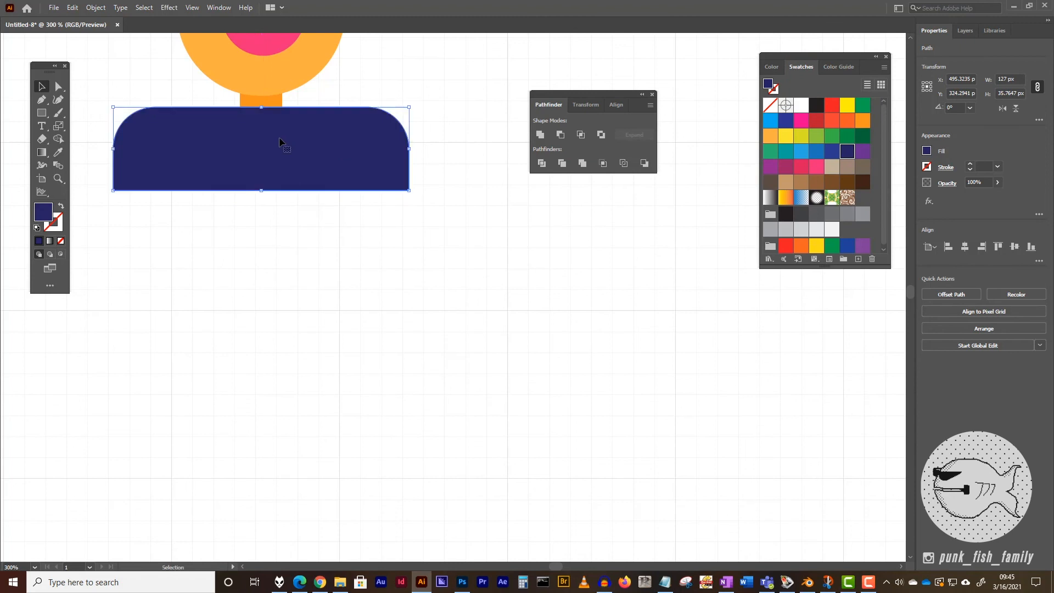
left_click(92, 8)
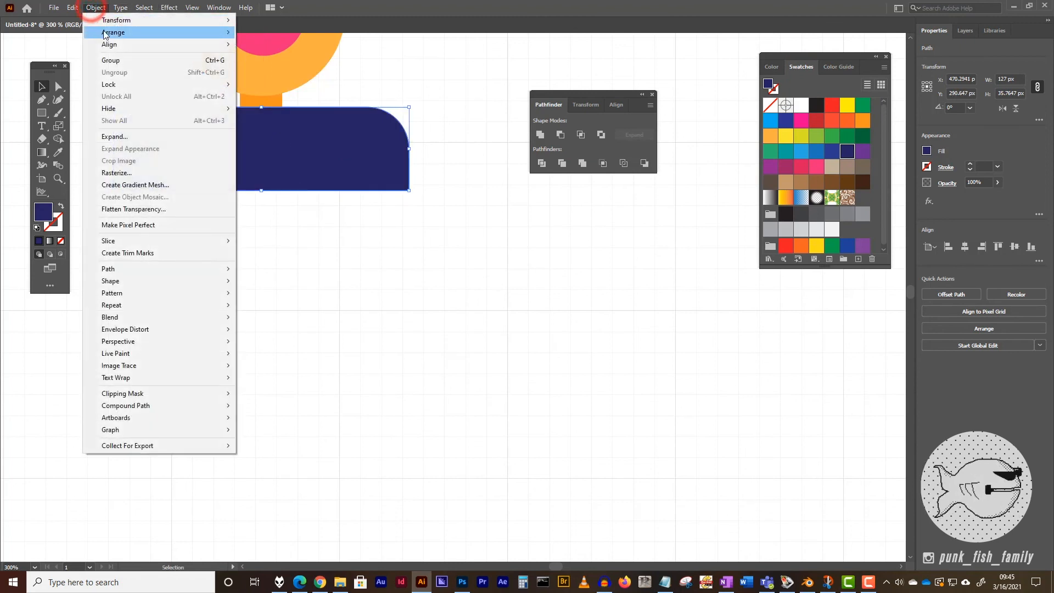
left_click(288, 69)
left_click(475, 226)
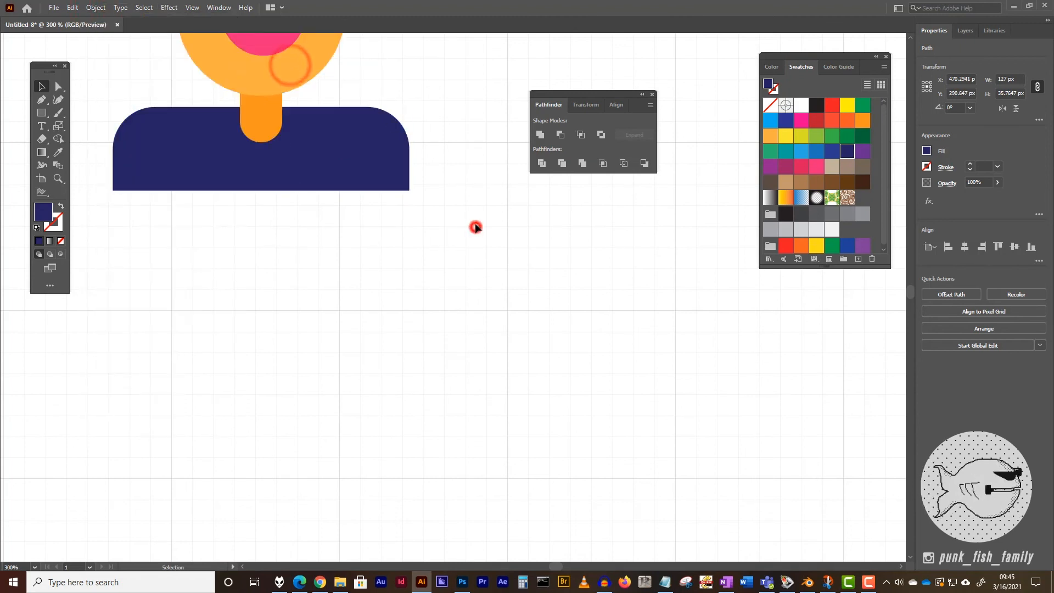
Draw a slanted line segment about 14 px wide and 5 px high above the left eye as an eyebrow.
left_click_drag(465, 125, 505, 389)
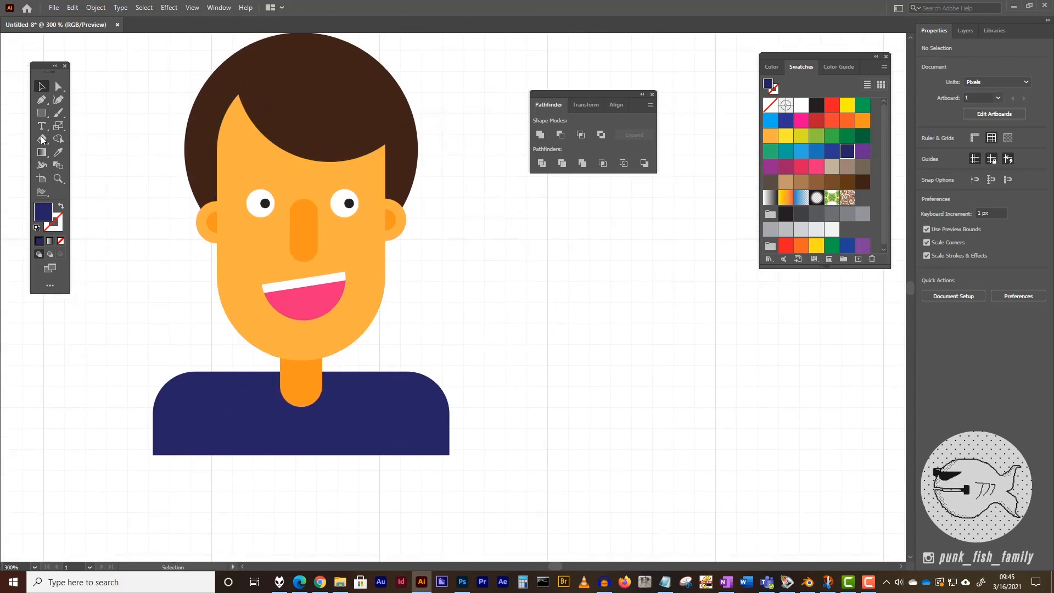
left_click(58, 179)
left_click(277, 186)
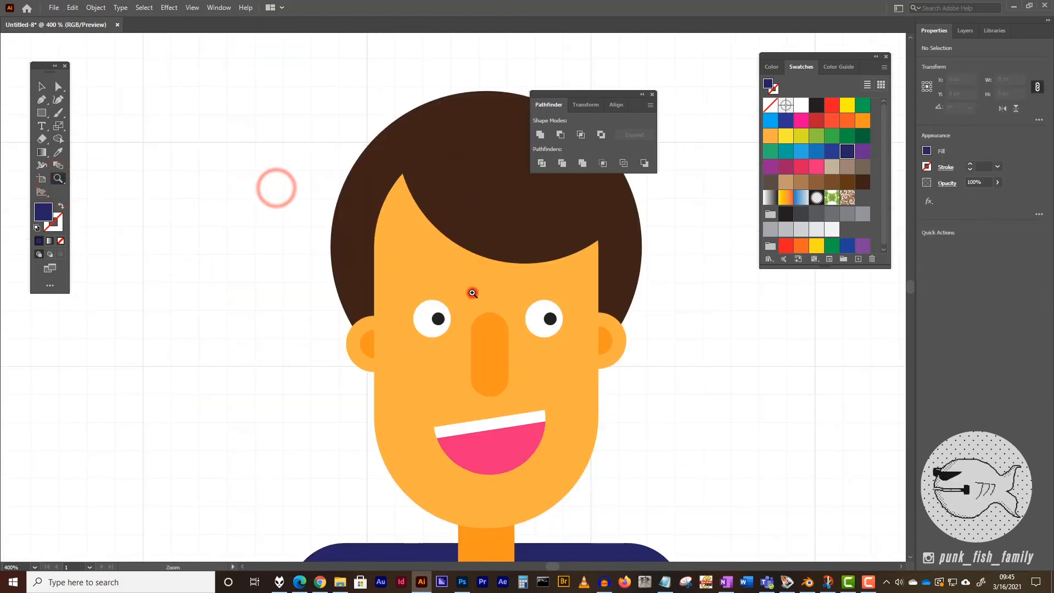
left_click(473, 292)
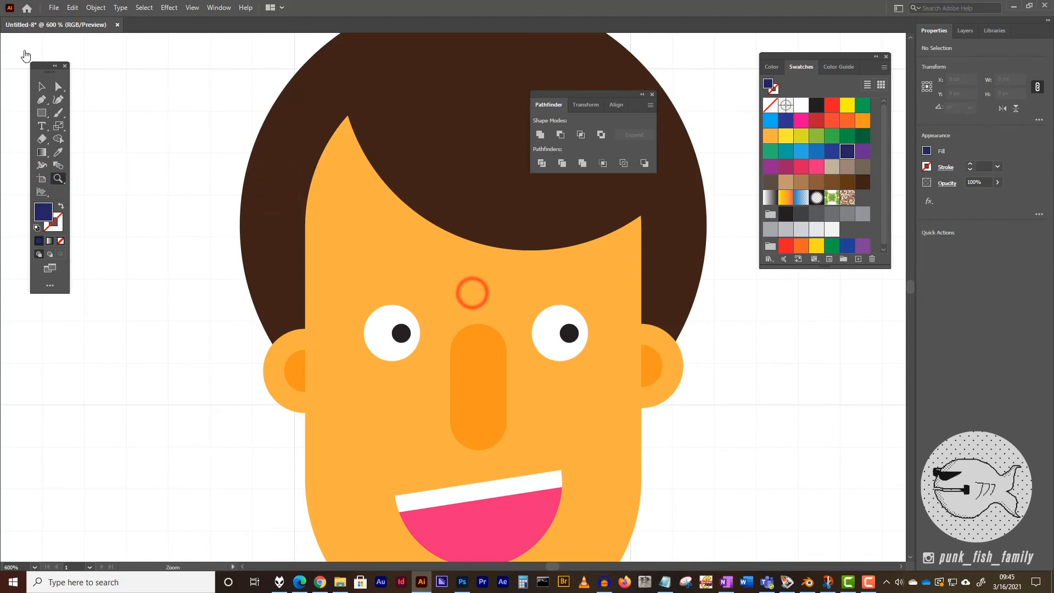
left_click(41, 113)
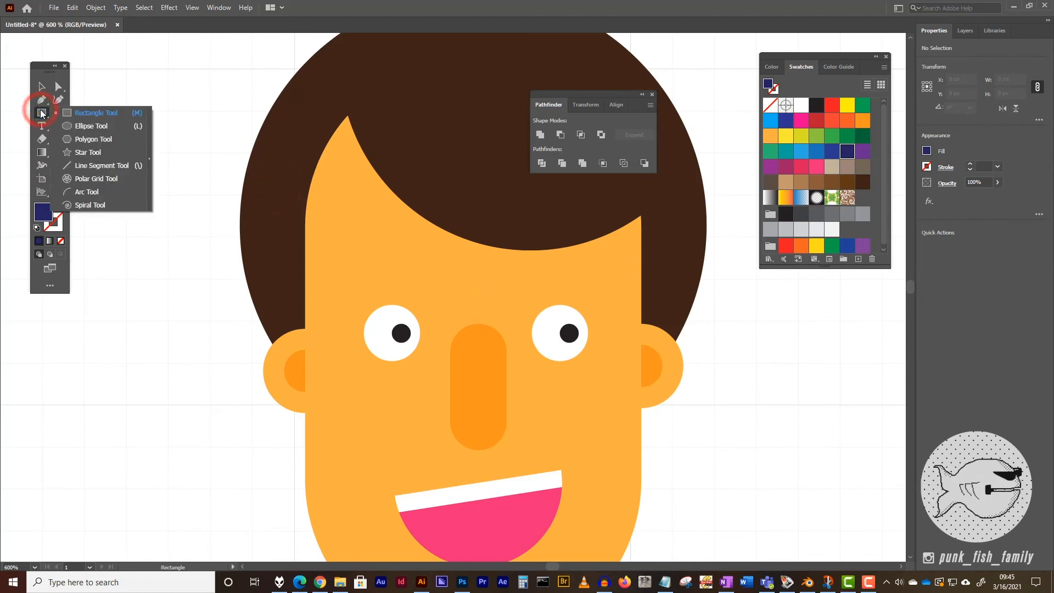
left_click(102, 166)
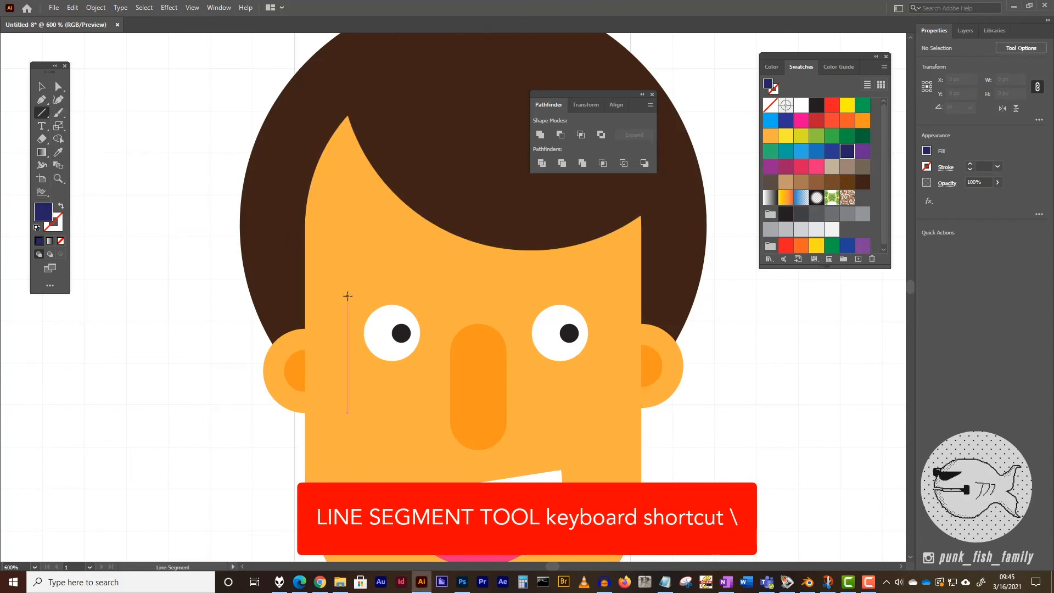
left_click_drag(347, 295, 412, 274)
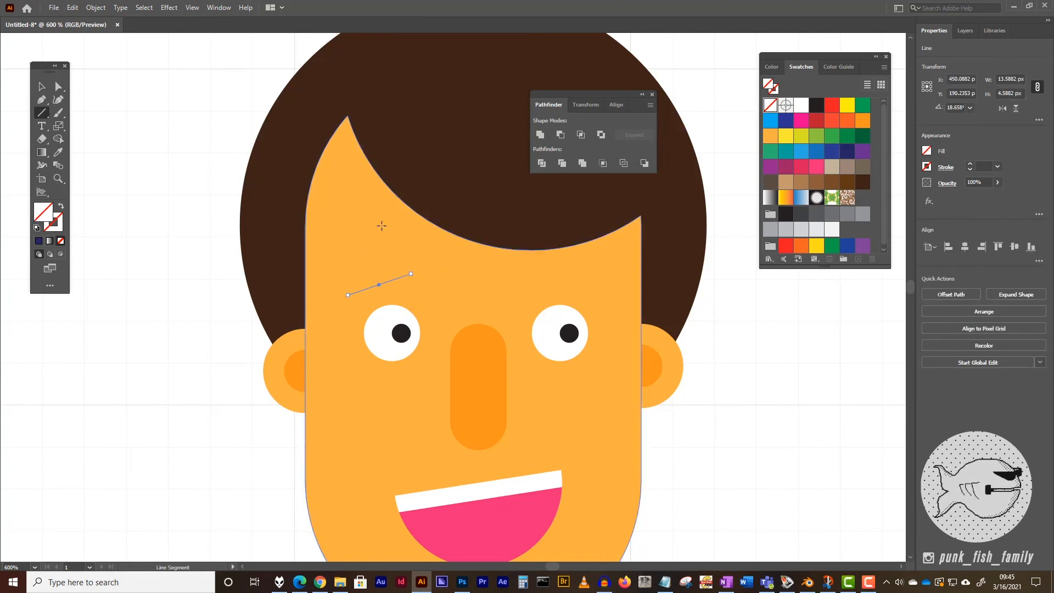
Give the eyebrow line a dark brown stroke matching the hair and set its weight to 3 pt.
left_click(61, 223)
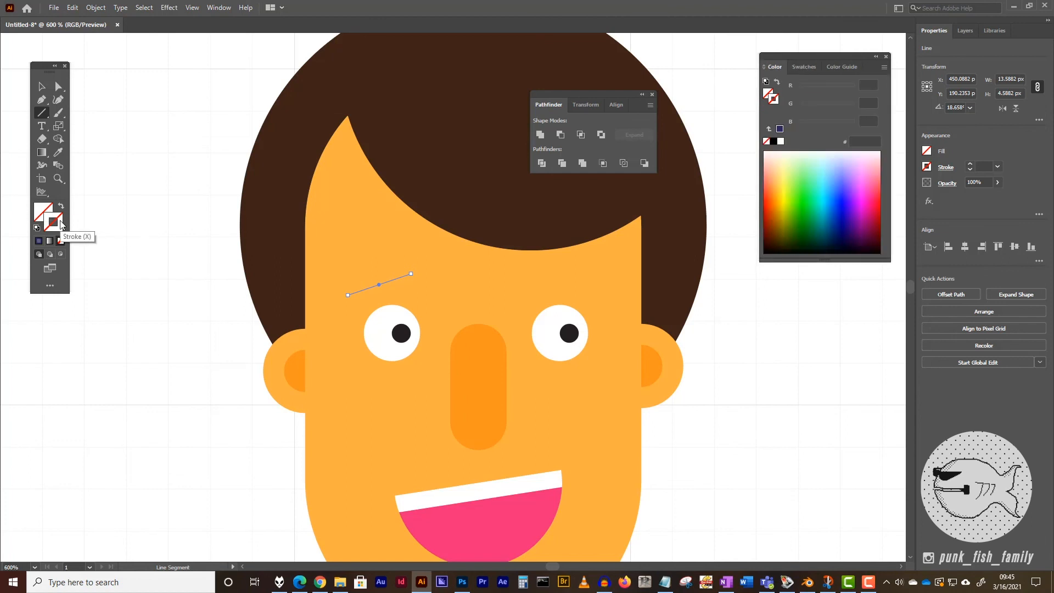
left_click(847, 69)
left_click(802, 67)
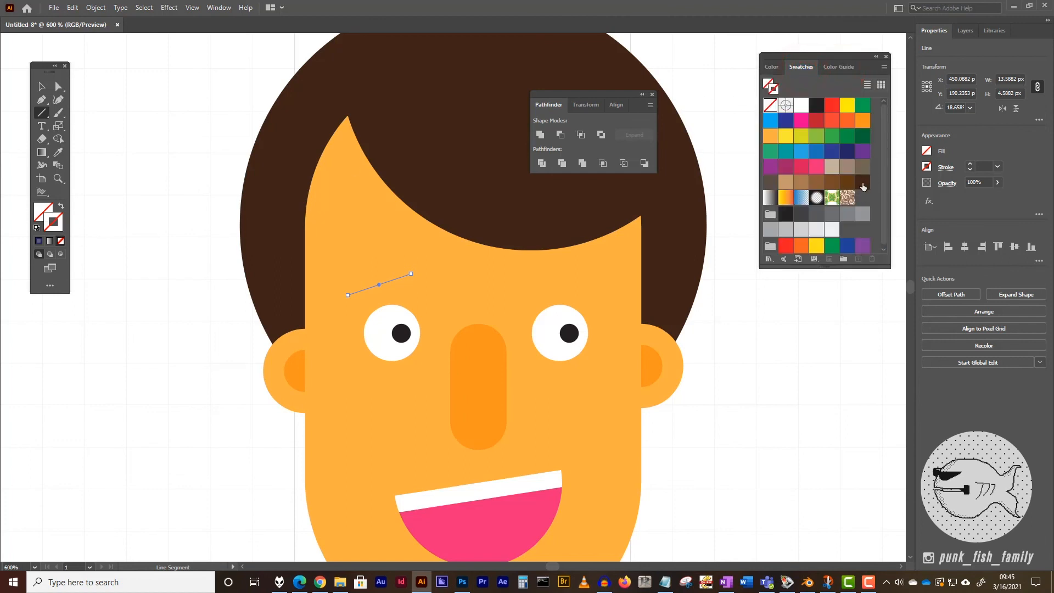
left_click(862, 184)
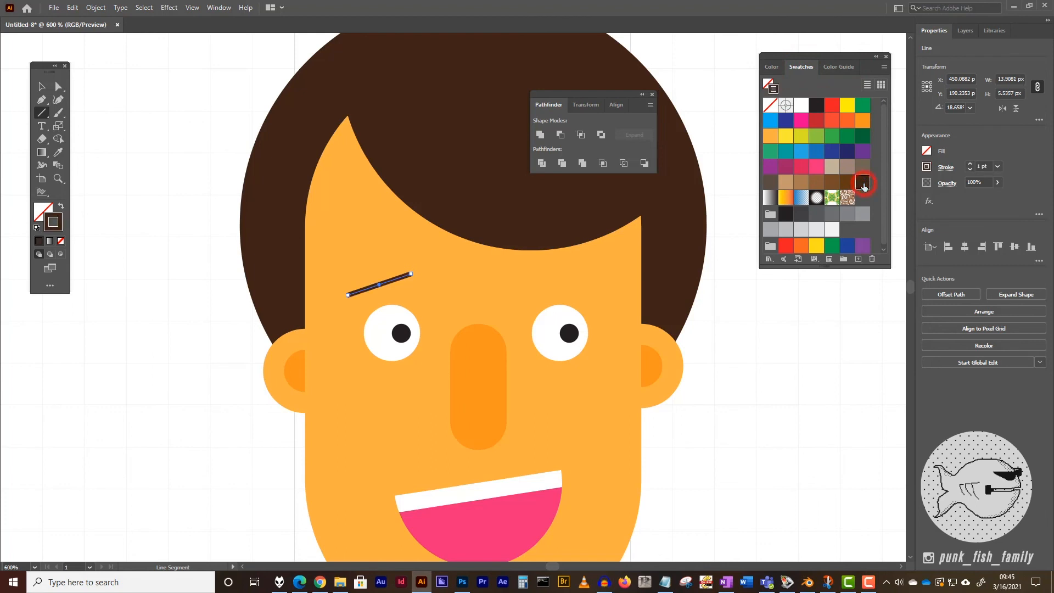
left_click(970, 165)
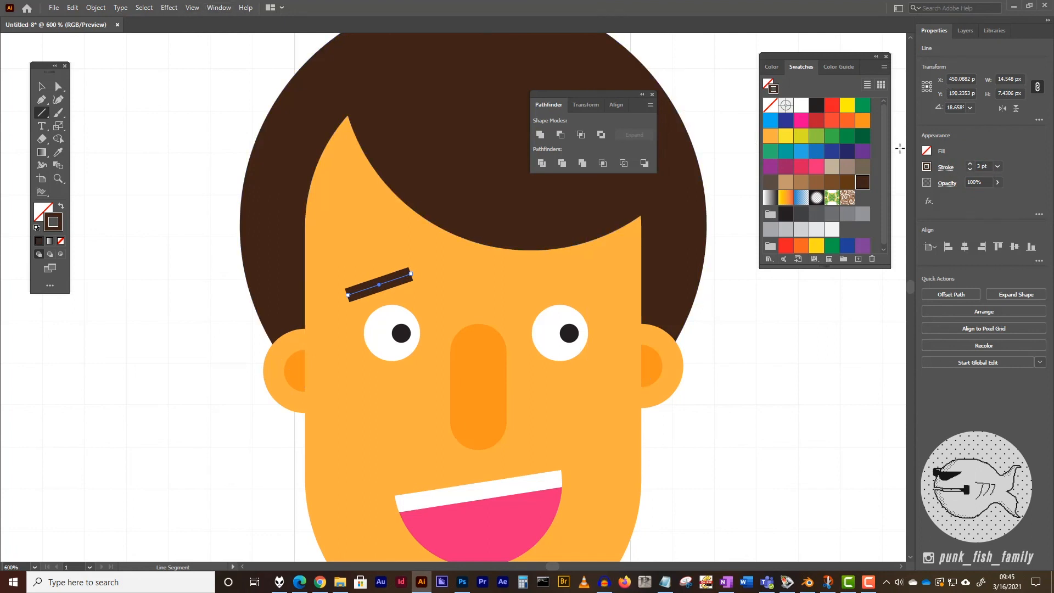
left_click(218, 8)
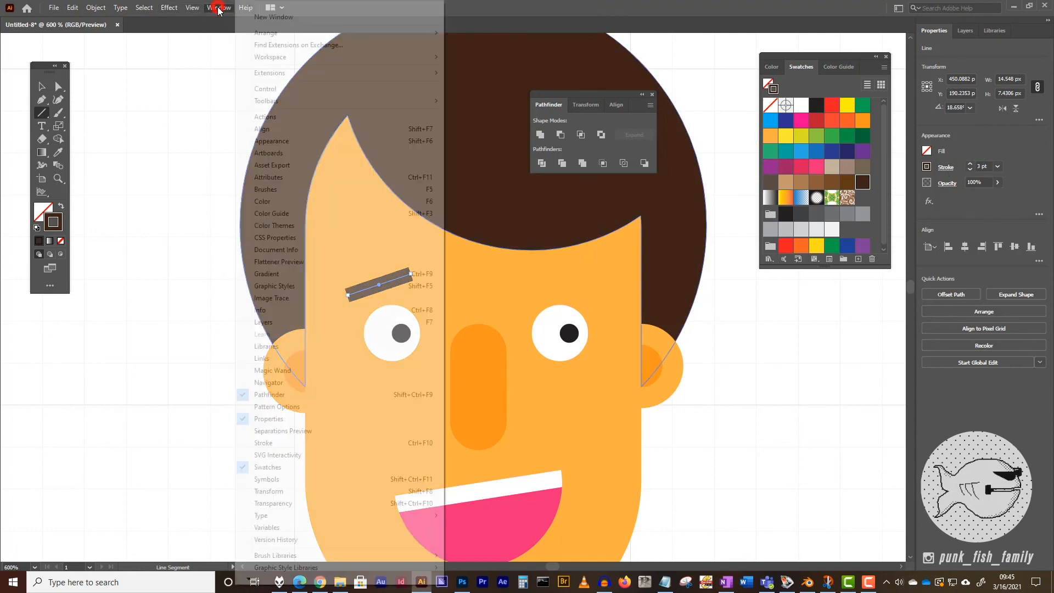
left_click(290, 430)
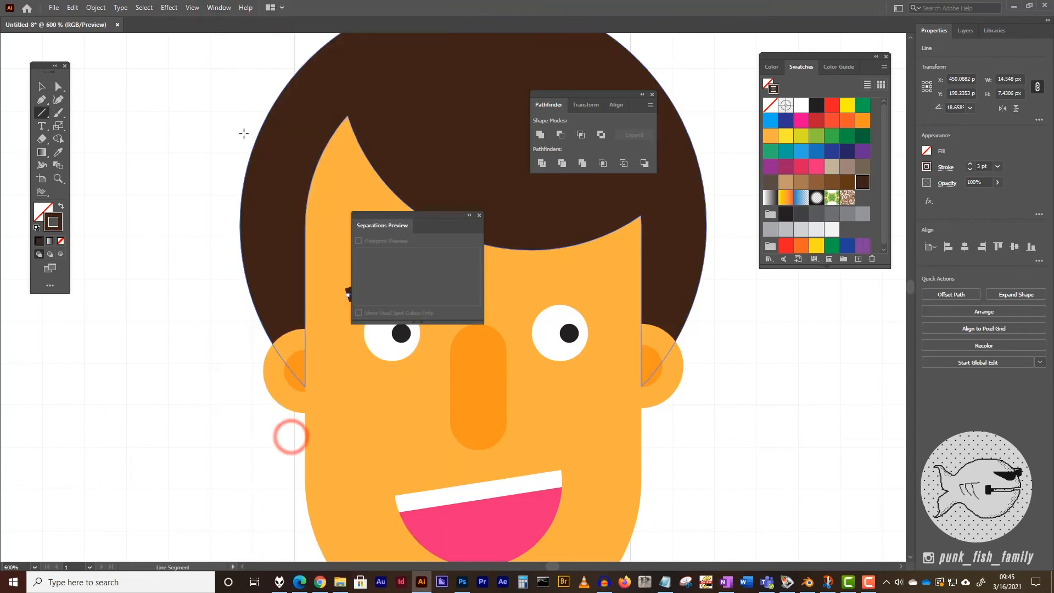
left_click(479, 215)
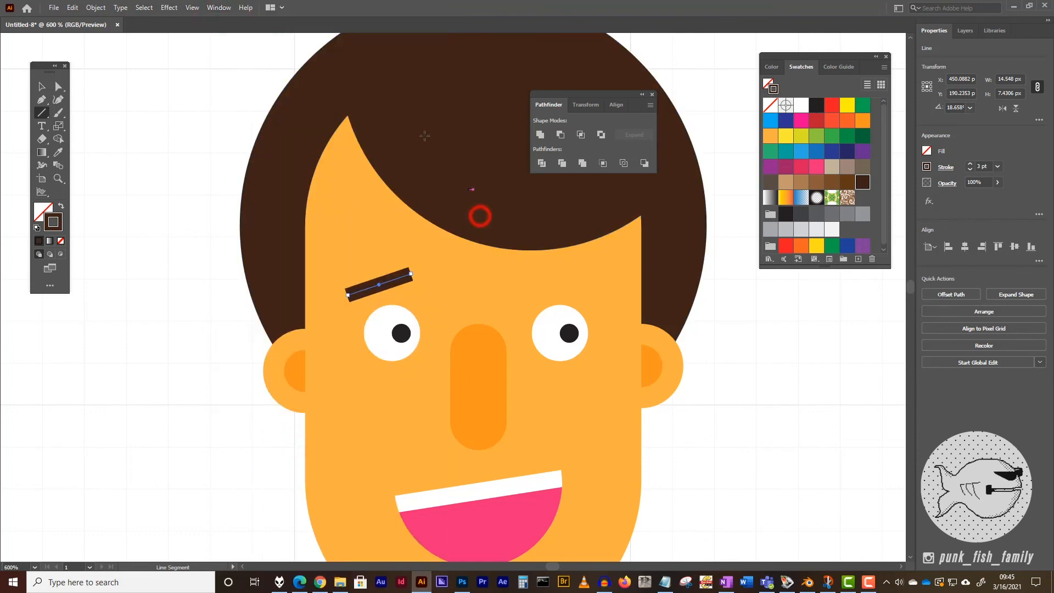
Show the full stroke options and apply a round cap to the eyebrow line.
left_click(215, 8)
left_click(263, 442)
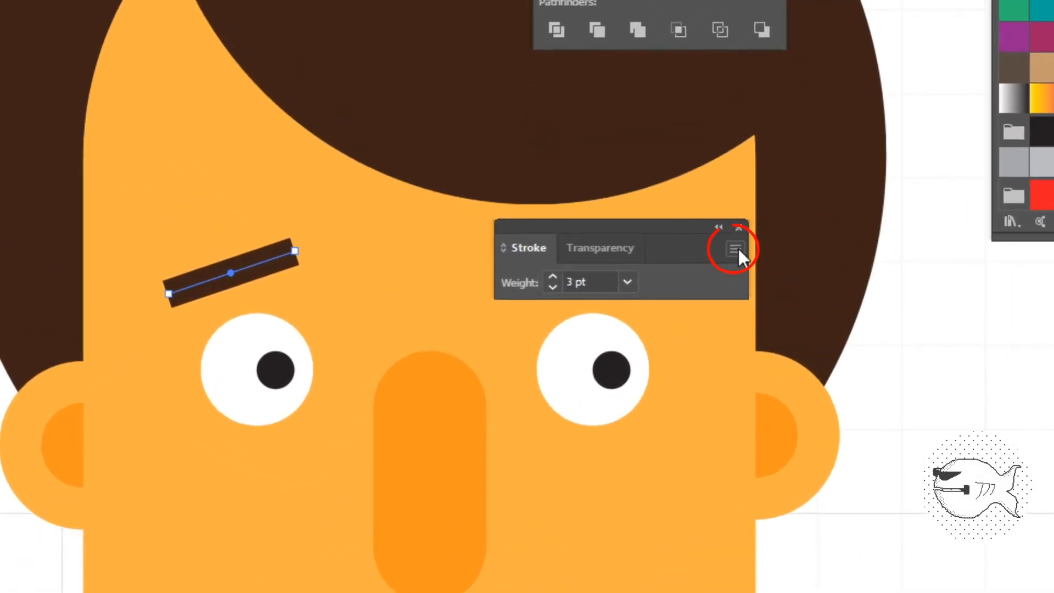
left_click(735, 249)
left_click(774, 253)
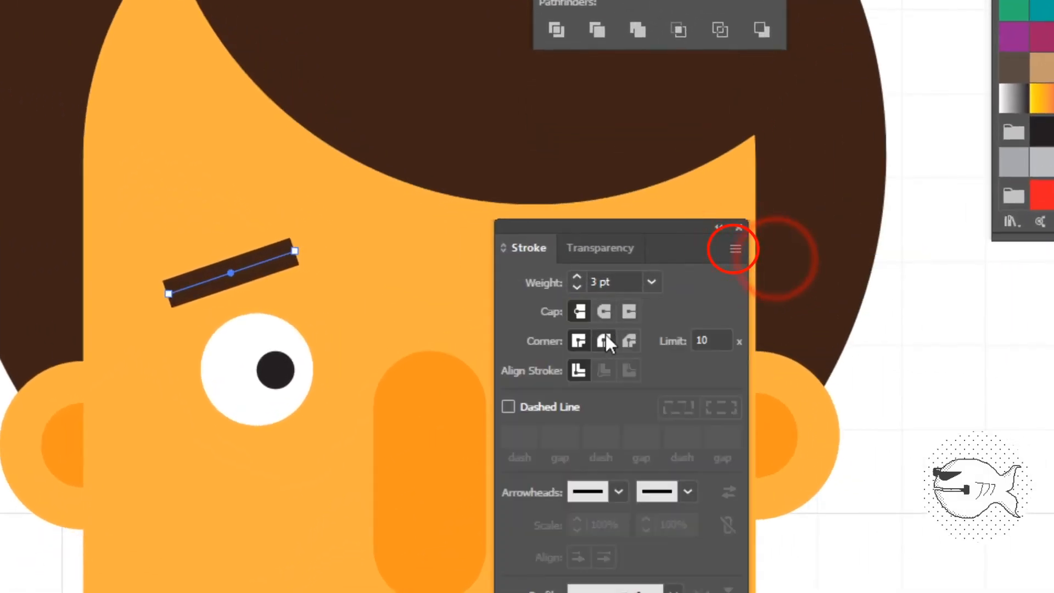
left_click(604, 315)
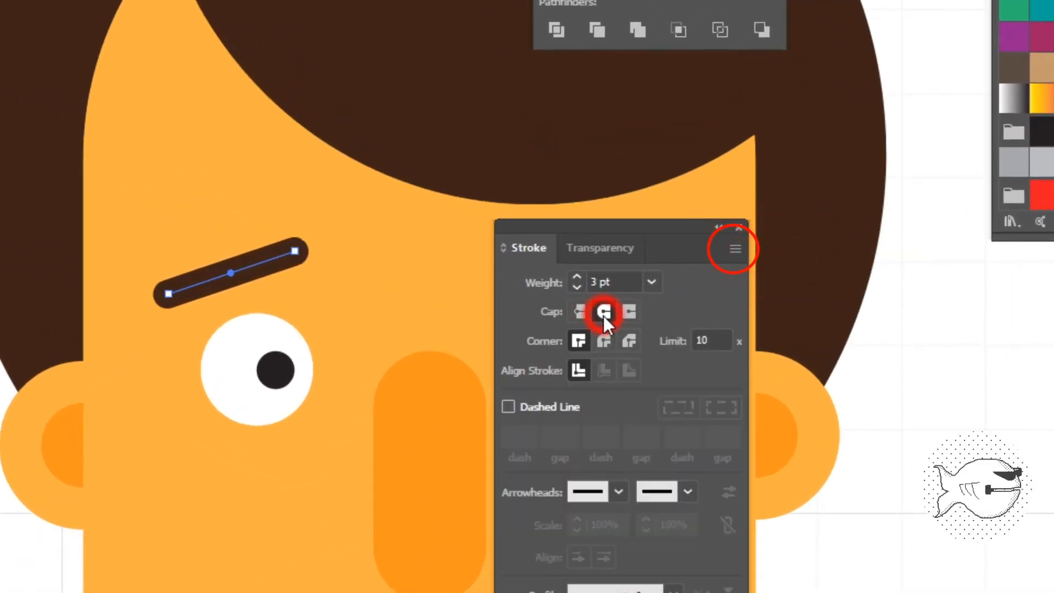
left_click(653, 226)
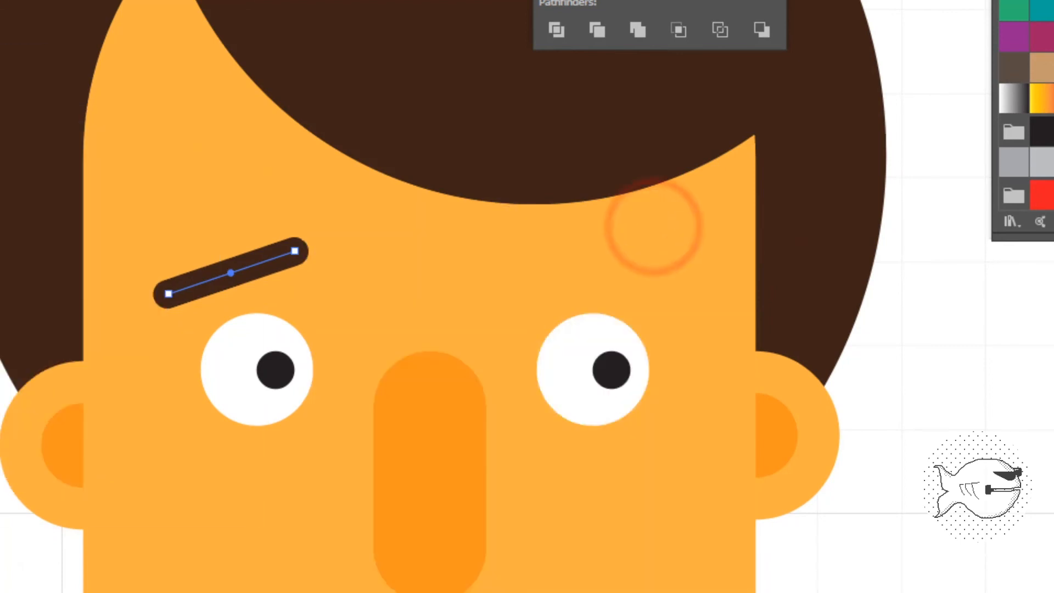
Duplicate the eyebrow horizontally to sit above the right eye, and deselect it.
key("ctrl+shift+a")
left_click(252, 272)
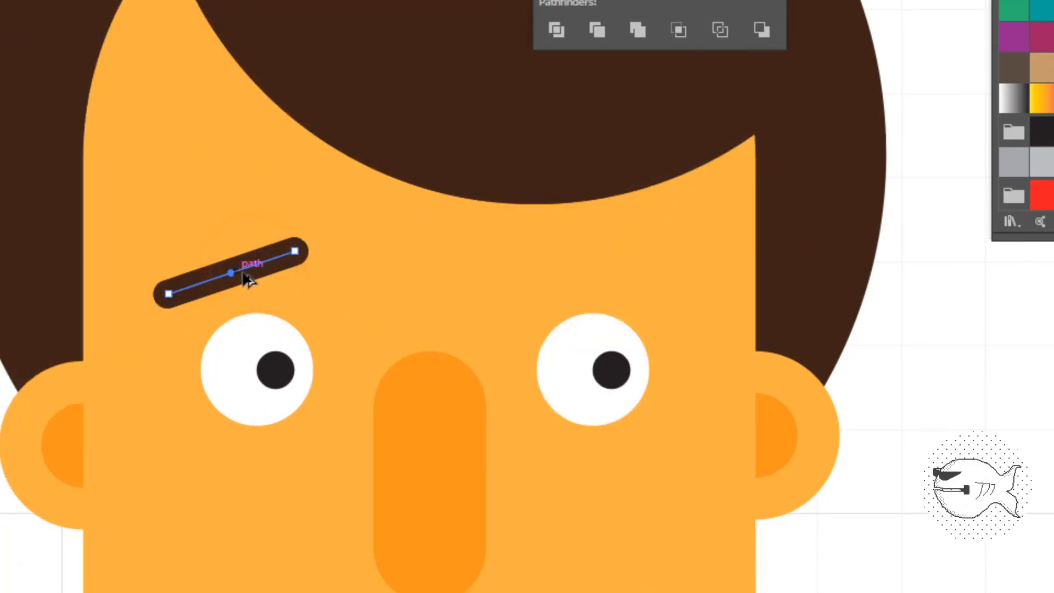
left_click_drag(247, 274, 593, 274)
left_click(999, 328)
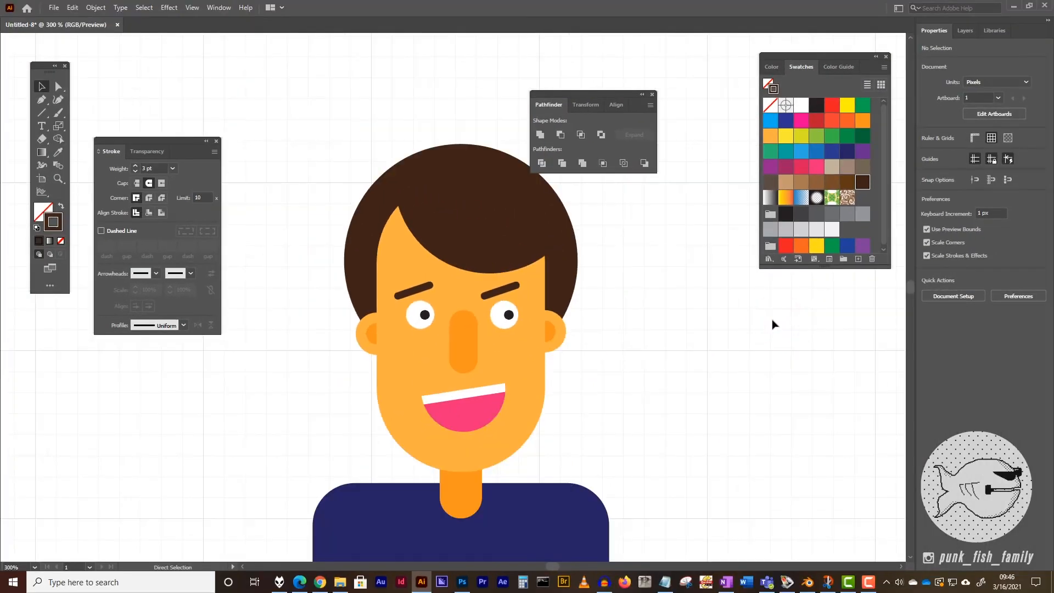
left_click_drag(631, 431, 568, 347)
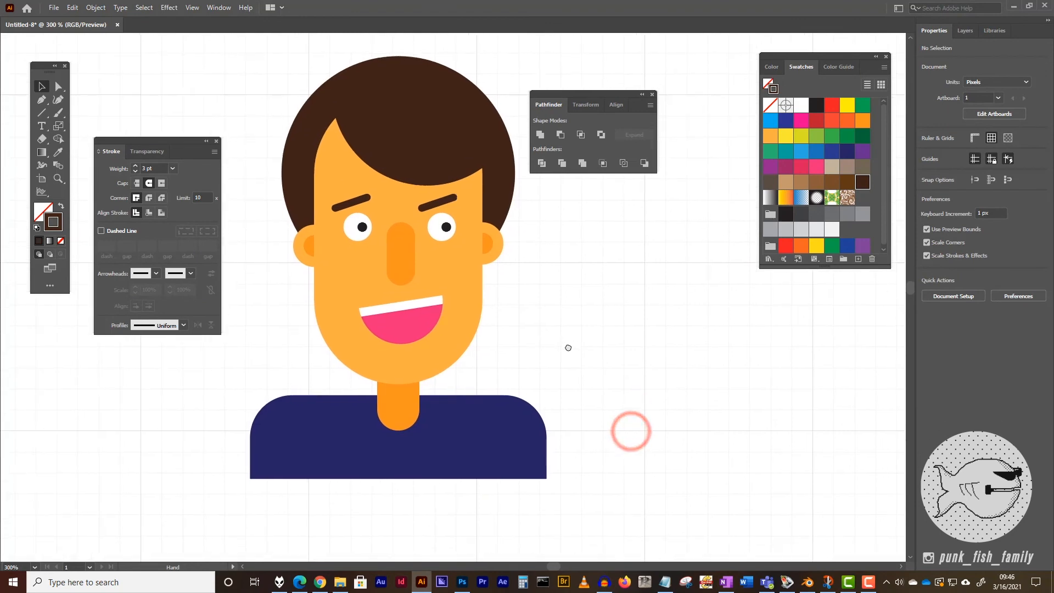